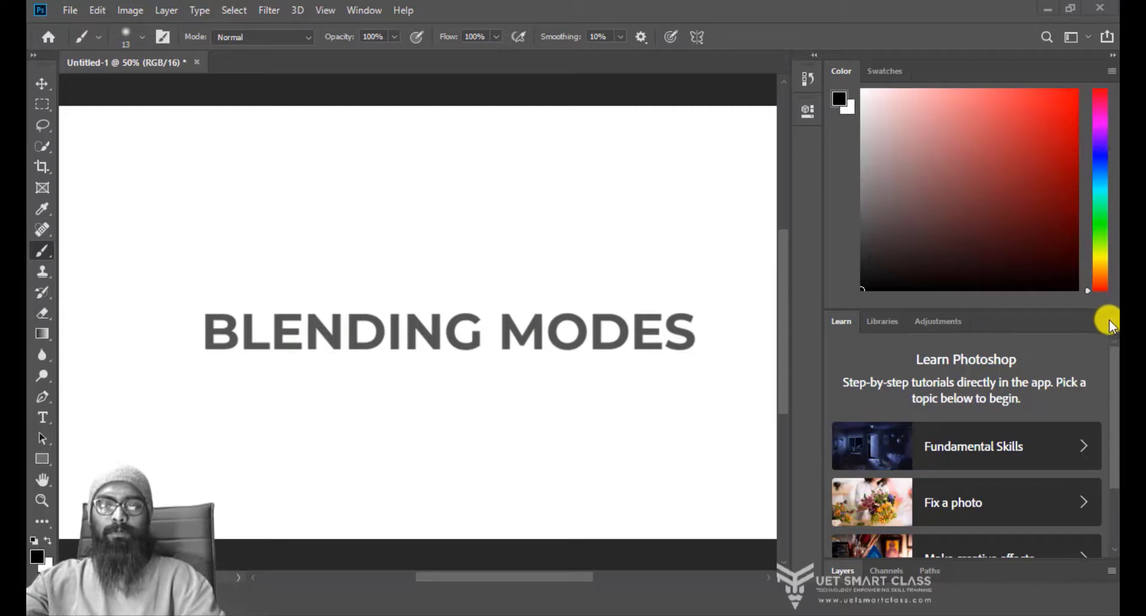
# Step: Close the panel group containing Learn, Libraries and Adjustments
pyautogui.rightClick(1107, 326)
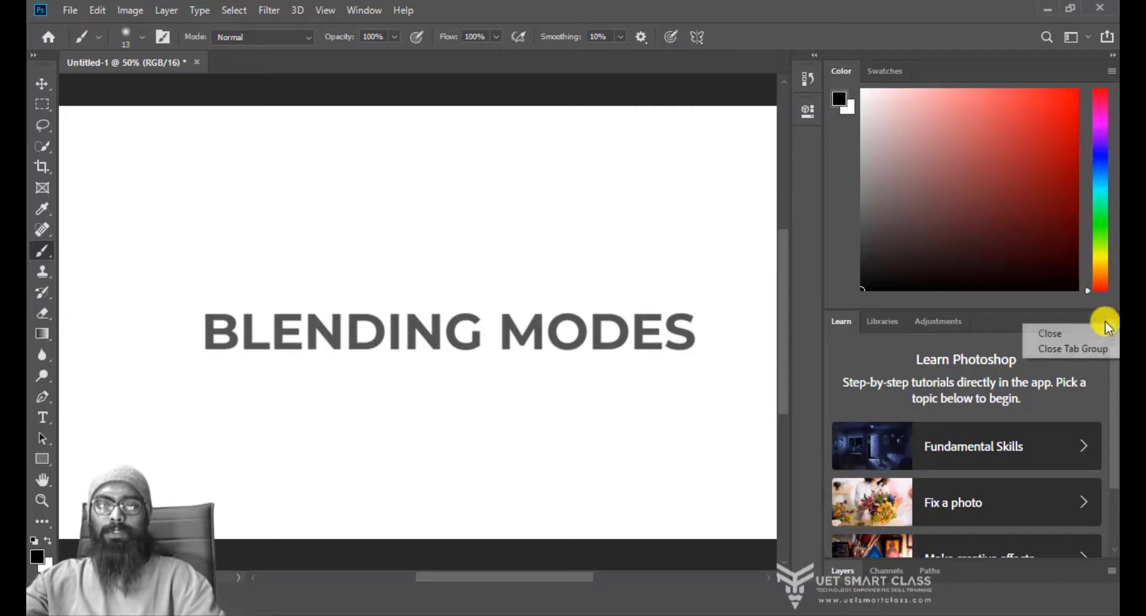
pyautogui.click(1050, 349)
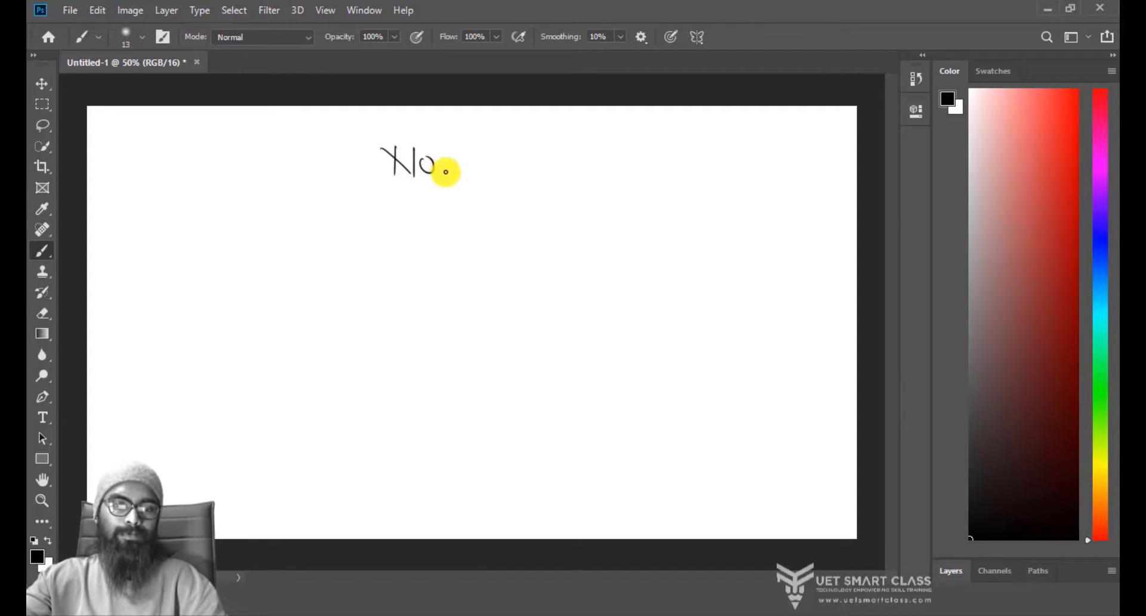
# Step: Handwrite NORMAL with MORE ON below it using the Brush tool and circle both lines
pyautogui.hotkey('ctrl', 'z')
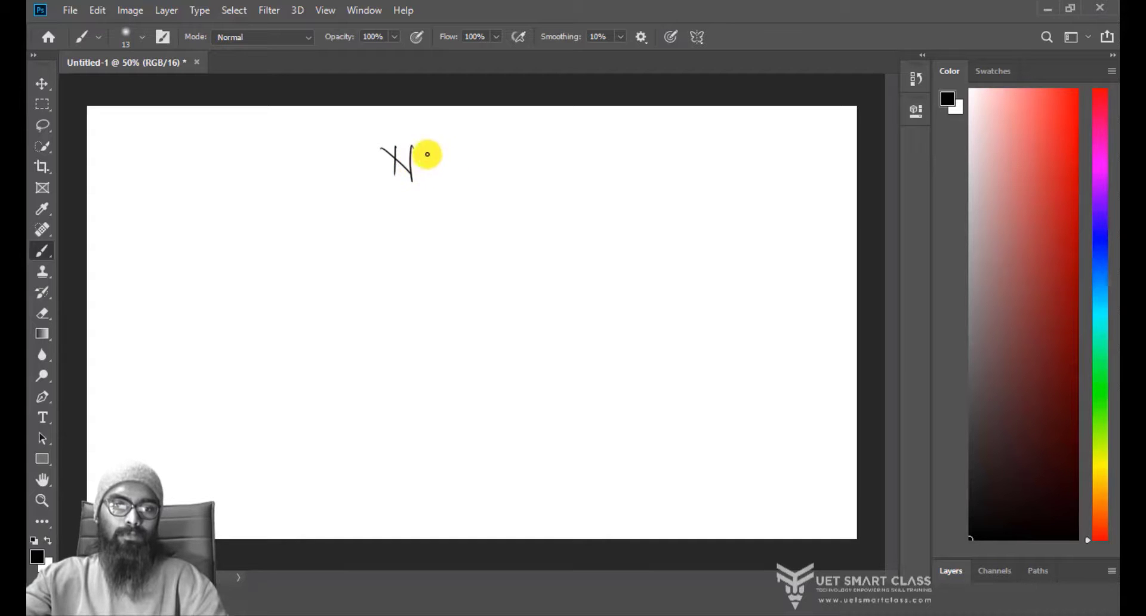
pyautogui.moveTo(437, 175); pyautogui.dragTo(439, 163)
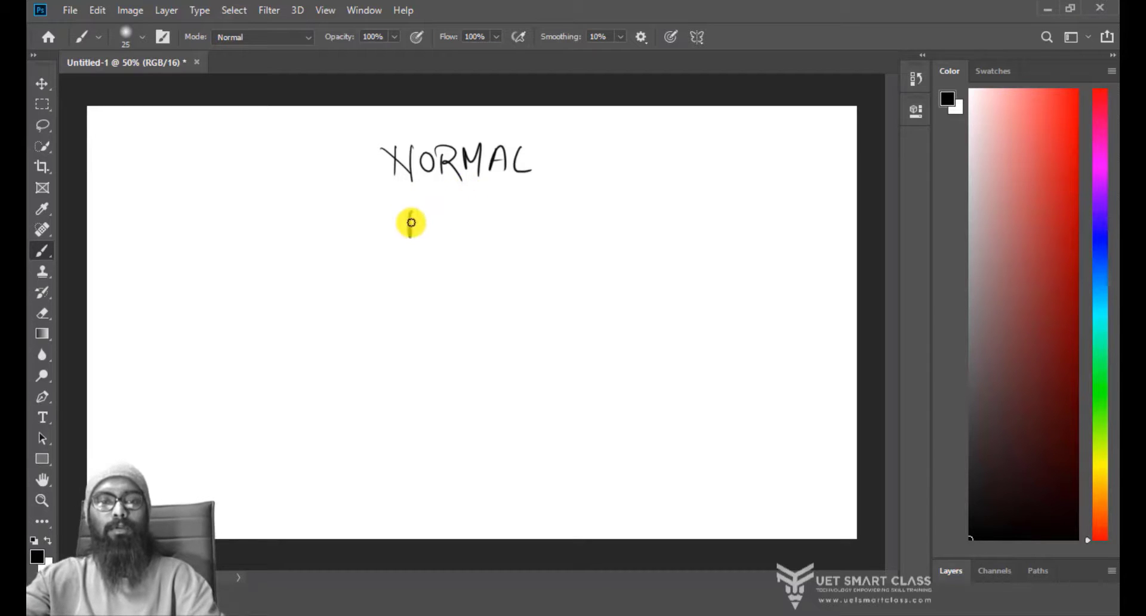
pyautogui.moveTo(408, 238); pyautogui.dragTo(431, 259)
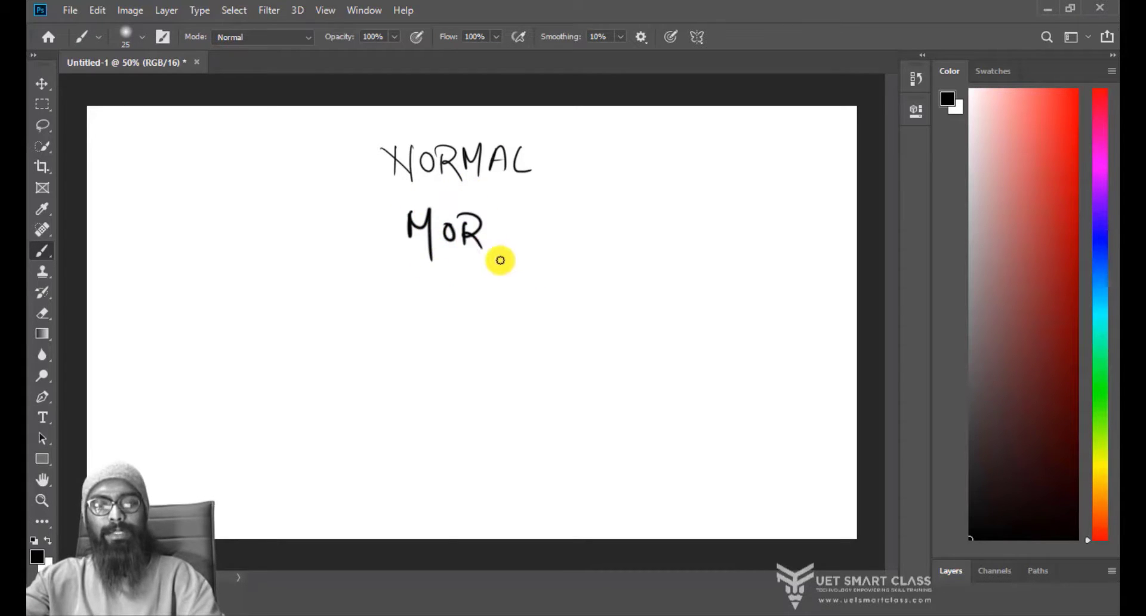
pyautogui.moveTo(558, 218); pyautogui.dragTo(560, 217)
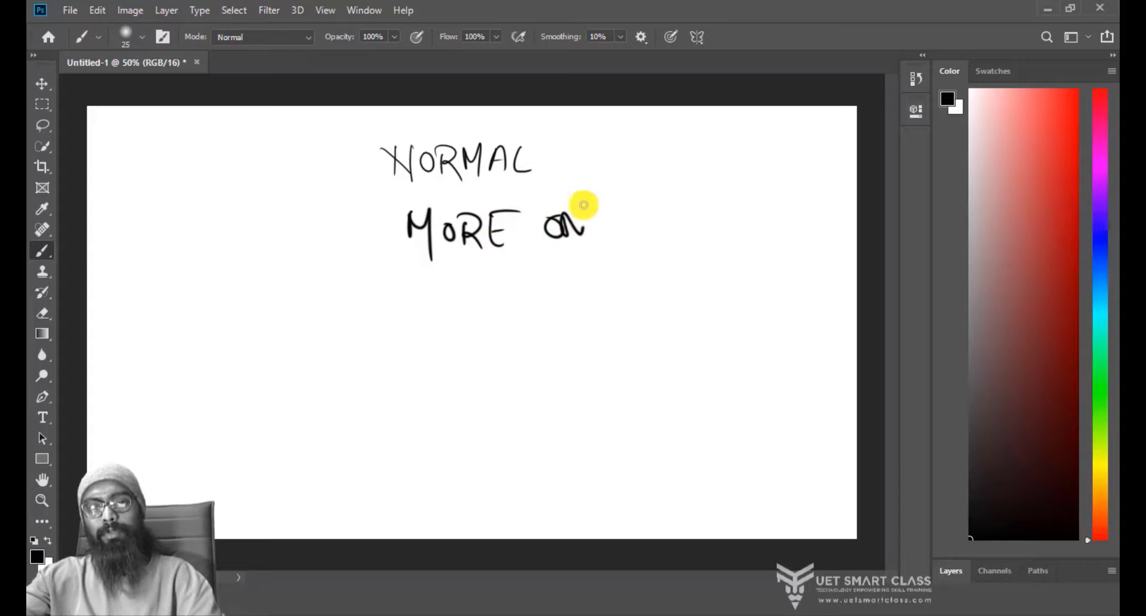
pyautogui.moveTo(453, 130)
pyautogui.mouseDown()
pyautogui.moveTo(324, 199)
pyautogui.moveTo(444, 131)
pyautogui.mouseUp()
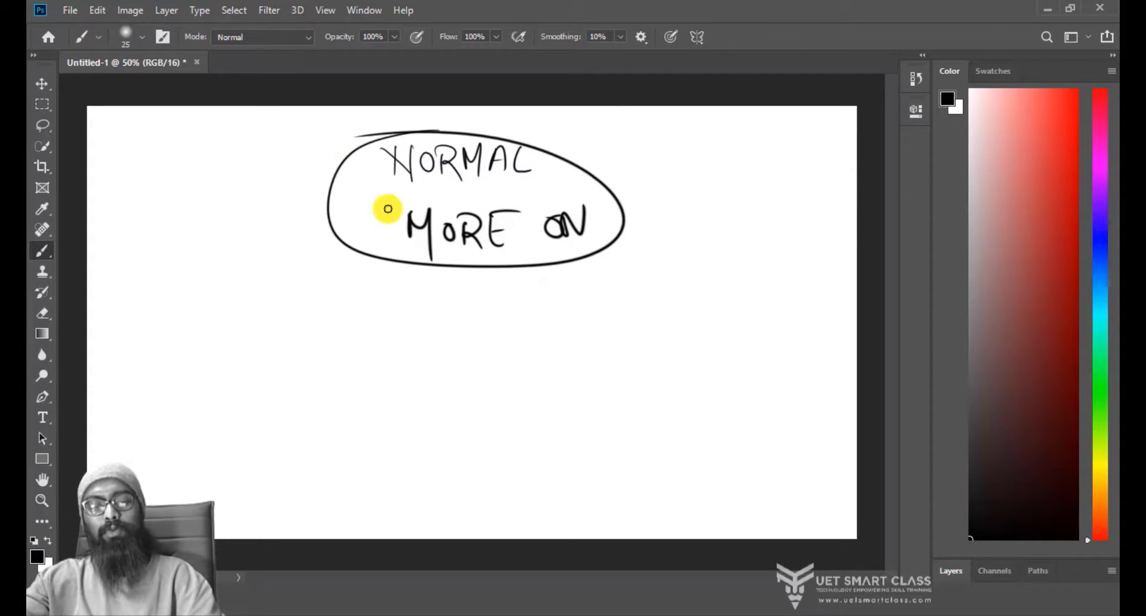
# Step: Undo all the handwritten brush strokes until the canvas is blank
pyautogui.hotkey('ctrl', 'z')
pyautogui.hotkey('ctrl', 'z')
pyautogui.hotkey('ctrl', 'z')
pyautogui.hotkey('ctrl', 'z')
pyautogui.hotkey('ctrl', 'z')
pyautogui.hotkey('ctrl', 'z')
pyautogui.hotkey('ctrl', 'z')
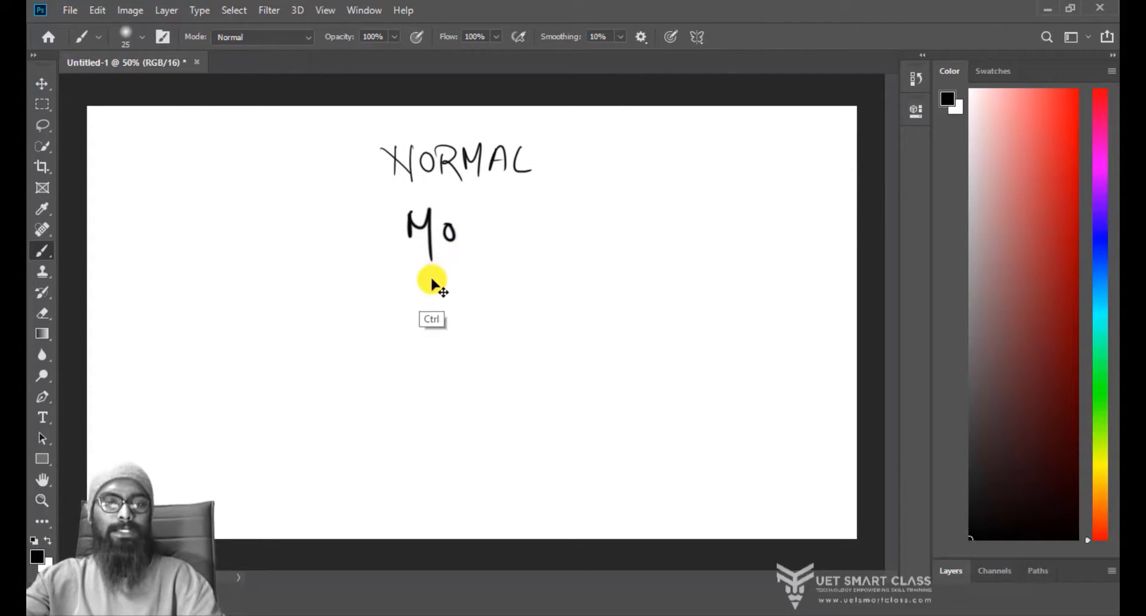
pyautogui.hotkey('ctrl', 'z')
pyautogui.hotkey('ctrl', 'z')
pyautogui.hotkey('ctrl', 'z')
pyautogui.hotkey('ctrl', 'z')
pyautogui.hotkey('ctrl', 'z')
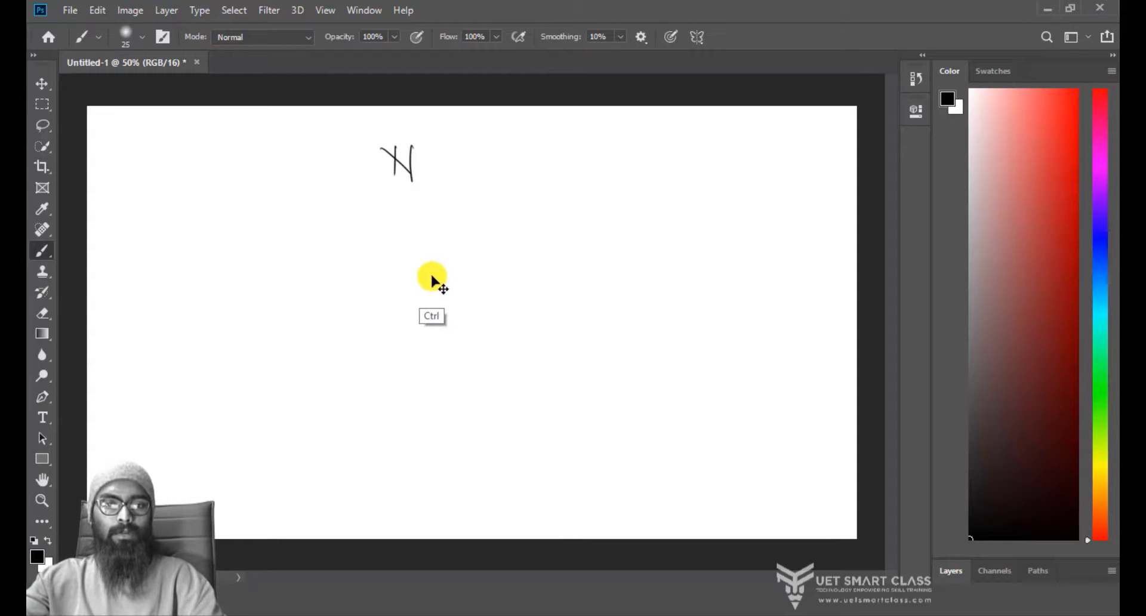
pyautogui.hotkey('ctrl', 'z')
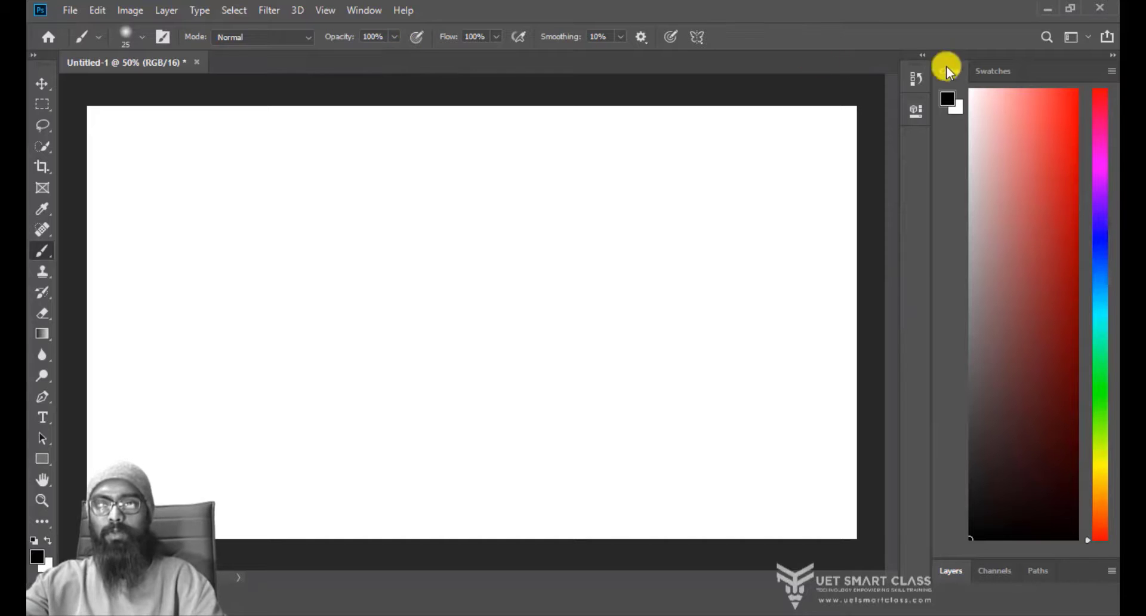
# Step: Switch to the Graphic and Web workspace and show the Adjustments panel
pyautogui.click(1072, 37)
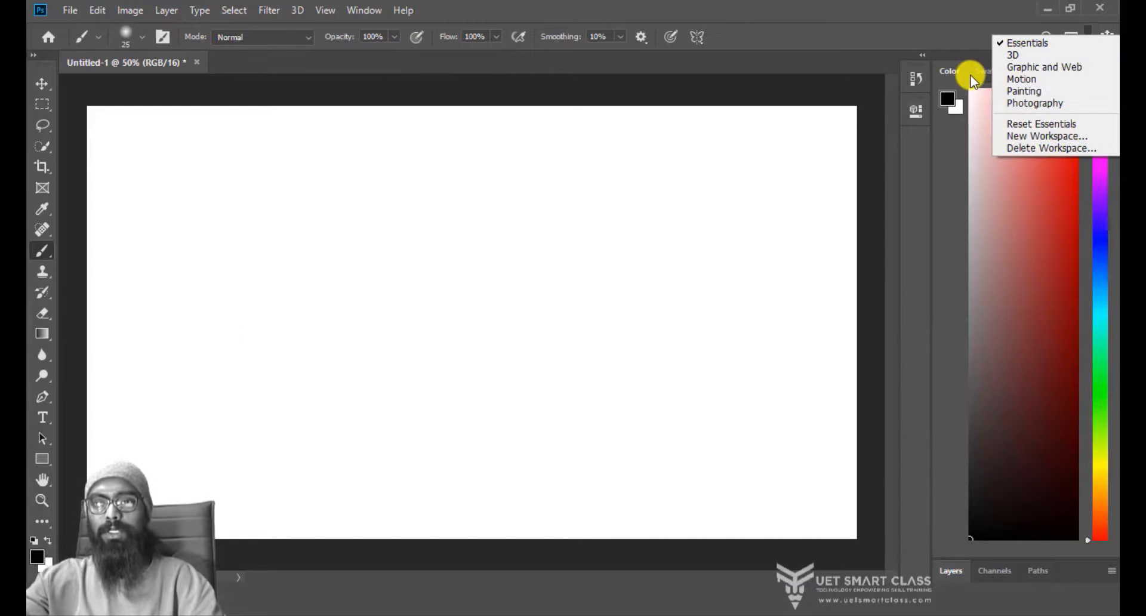
pyautogui.click(1048, 68)
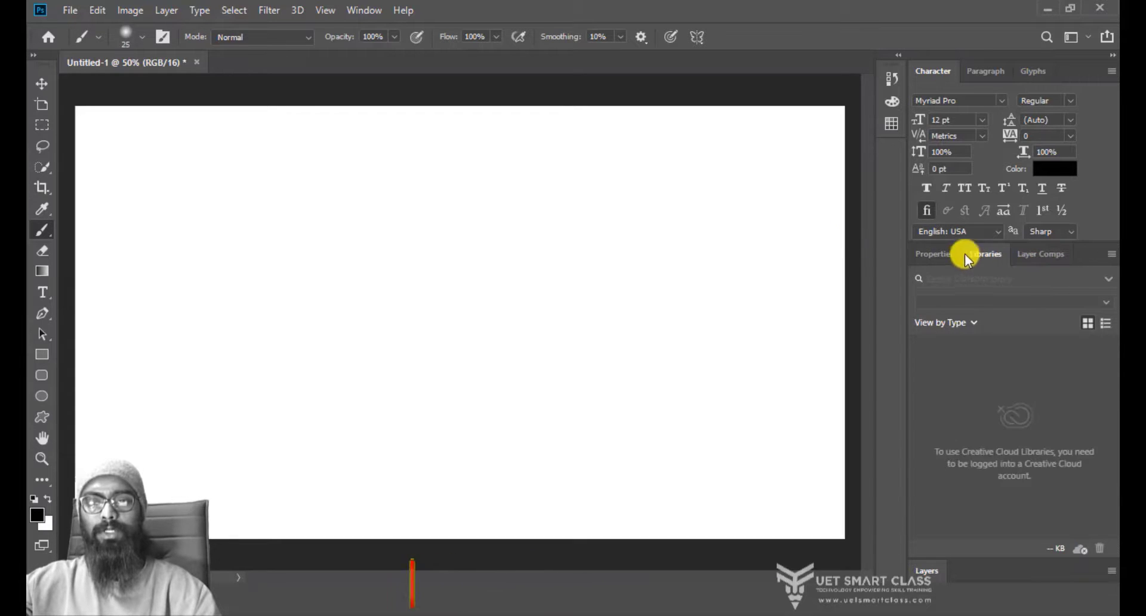
pyautogui.click(936, 263)
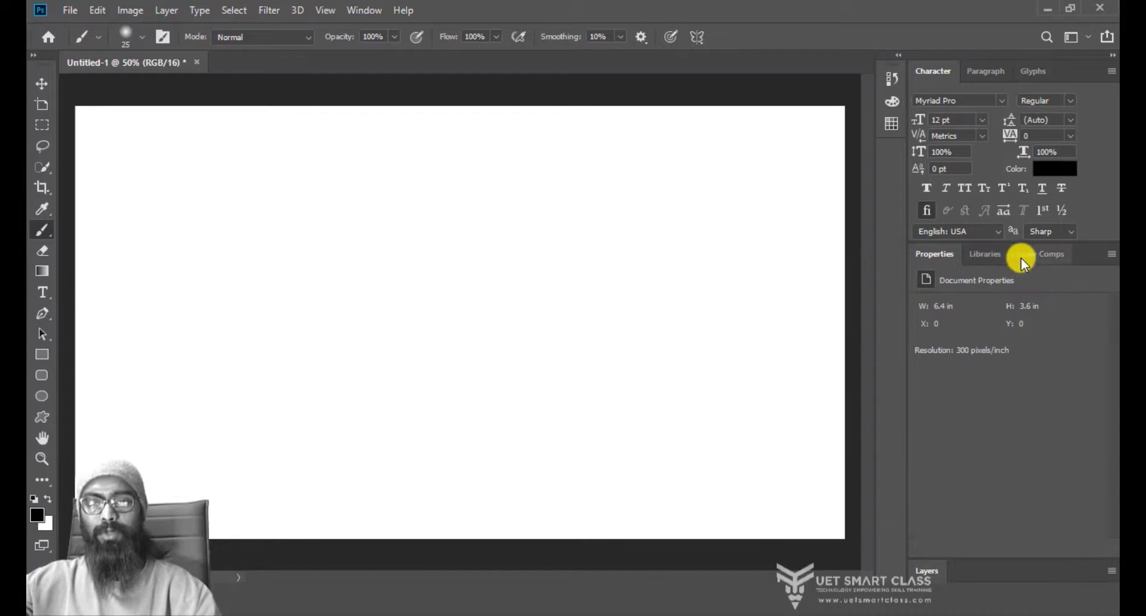
pyautogui.click(1027, 256)
pyautogui.click(992, 261)
pyautogui.click(935, 261)
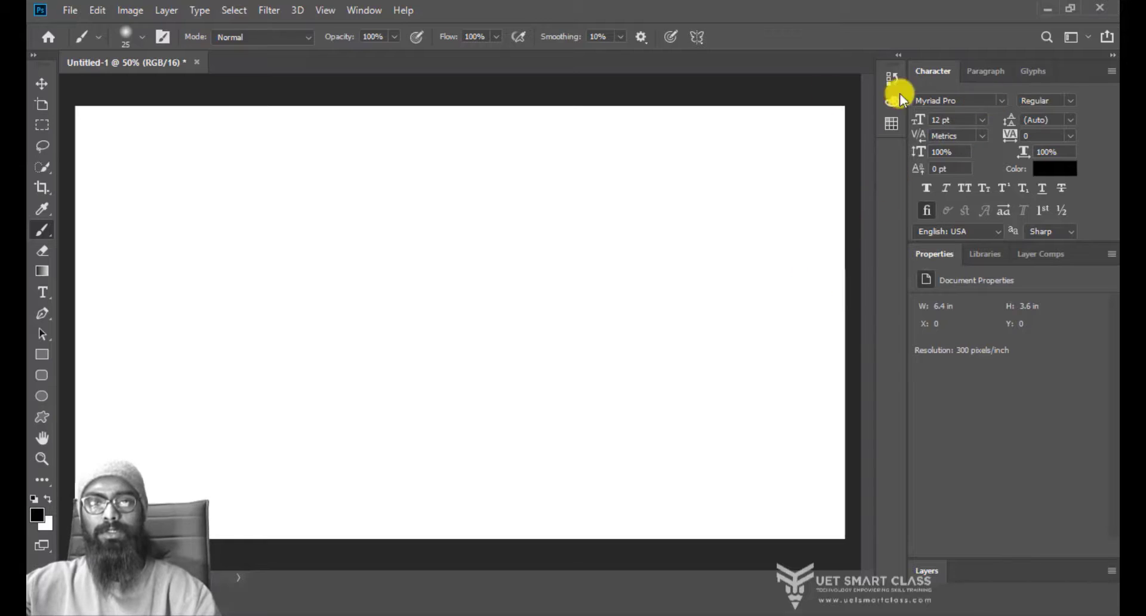
pyautogui.click(361, 10)
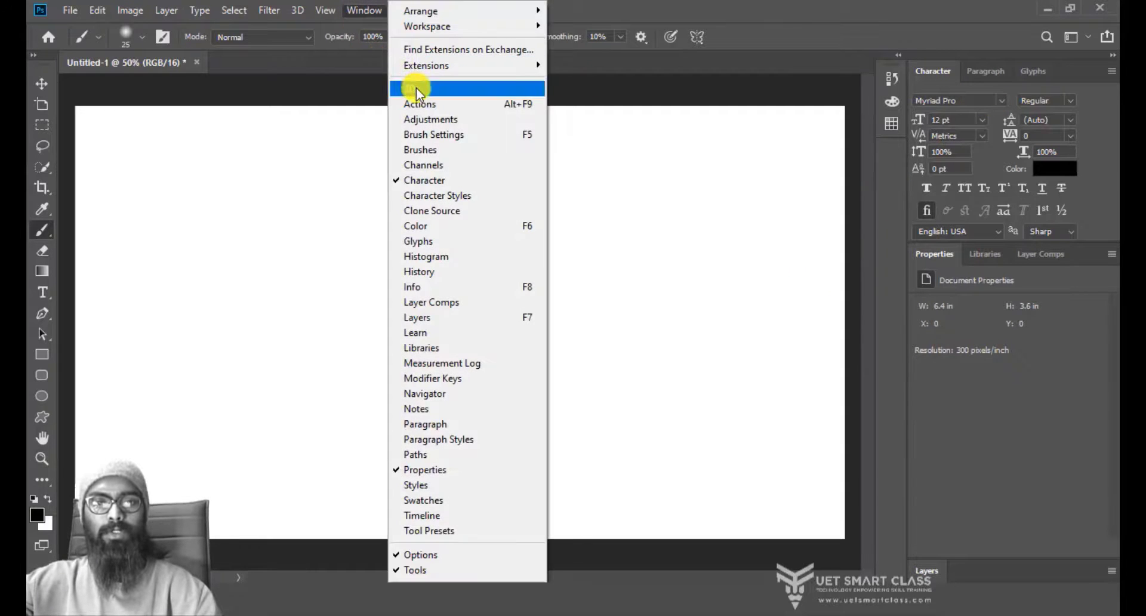
pyautogui.click(438, 118)
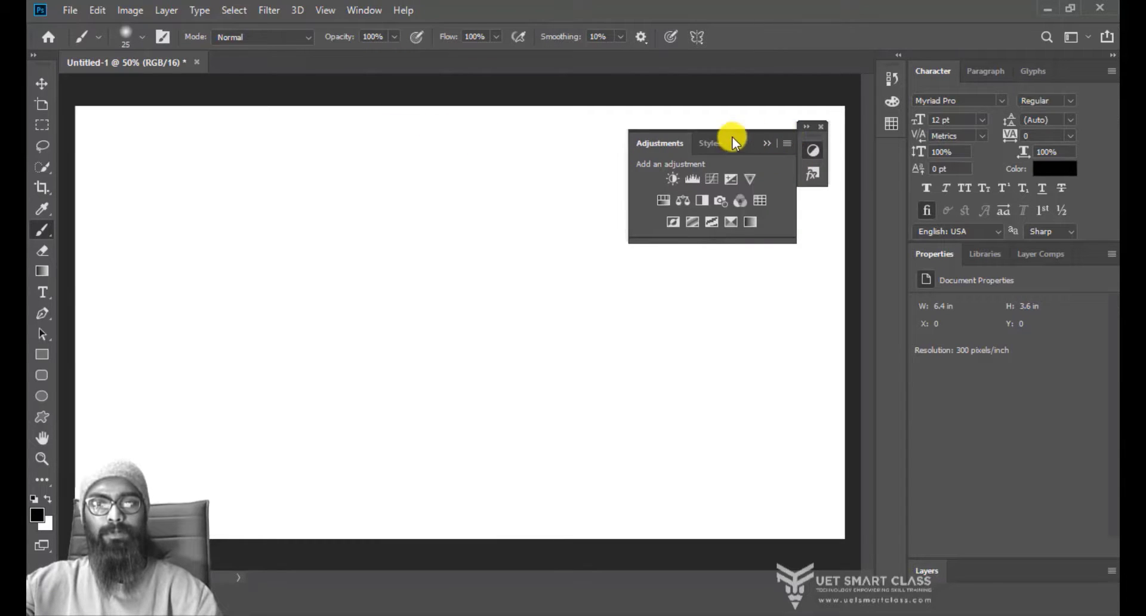
# Step: Switch to the Photography workspace
pyautogui.click(1075, 37)
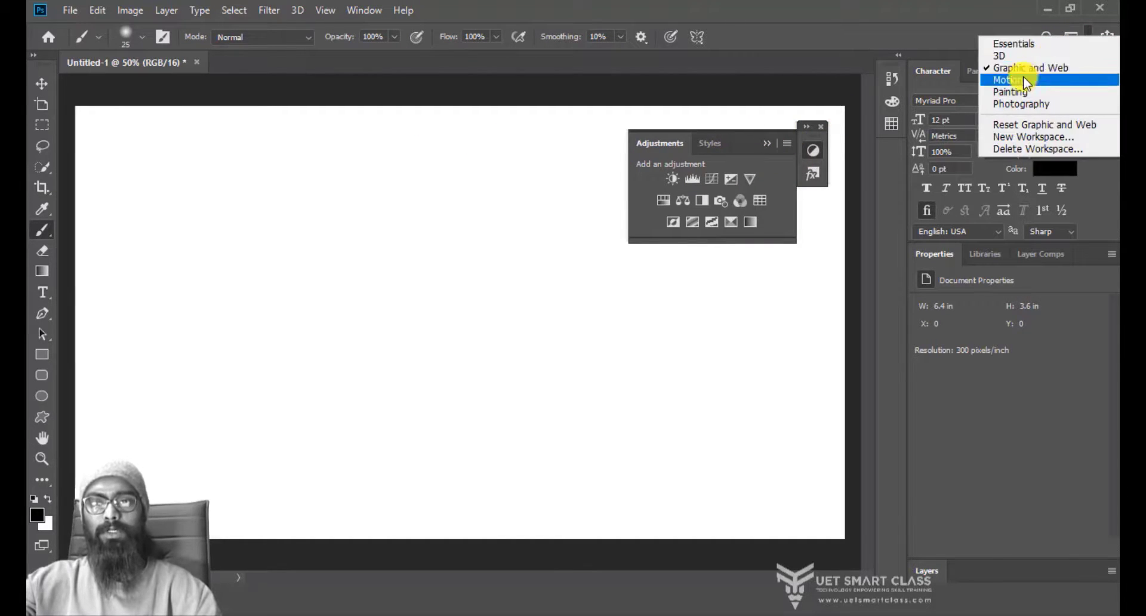
pyautogui.click(1017, 102)
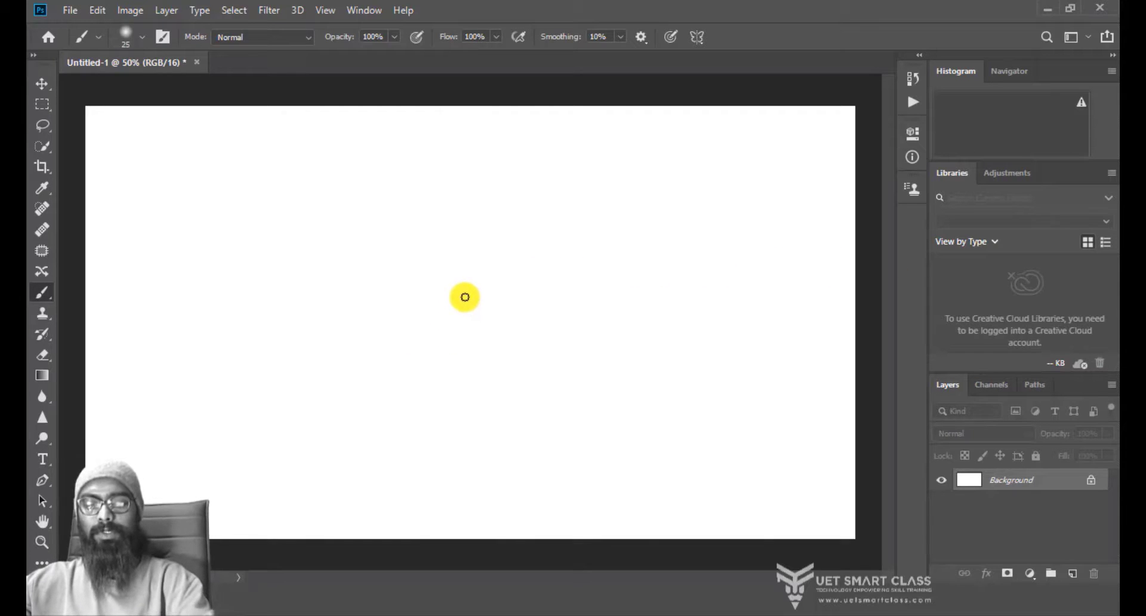
# Step: Enlarge the brush to 800 px and try a stroke on the canvas, undoing it
pyautogui.press(']')
pyautogui.press(']')
pyautogui.press(']')
pyautogui.press(']')
pyautogui.press(']')
pyautogui.press(']')
pyautogui.press(']')
pyautogui.press(']')
pyautogui.press(']')
pyautogui.press(']')
pyautogui.press(']')
pyautogui.press(']')
pyautogui.press(']')
pyautogui.press(']')
pyautogui.press(']')
pyautogui.press(']')
pyautogui.press(']')
pyautogui.press(']')
pyautogui.press(']')
pyautogui.press(']')
pyautogui.press('[')
pyautogui.press('[')
pyautogui.press('[')
pyautogui.press('[')
pyautogui.press('[')
pyautogui.press('[')
pyautogui.press('[')
pyautogui.press('[')
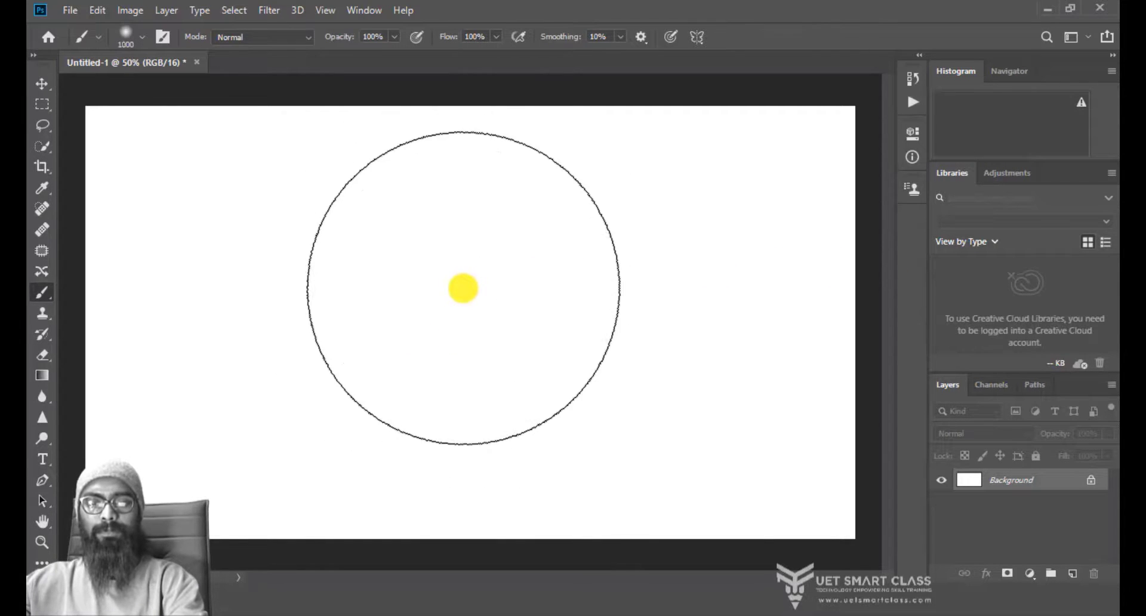
pyautogui.press('[')
pyautogui.press('[')
pyautogui.press(']')
pyautogui.press(']')
pyautogui.press(']')
pyautogui.press(']')
pyautogui.press(']')
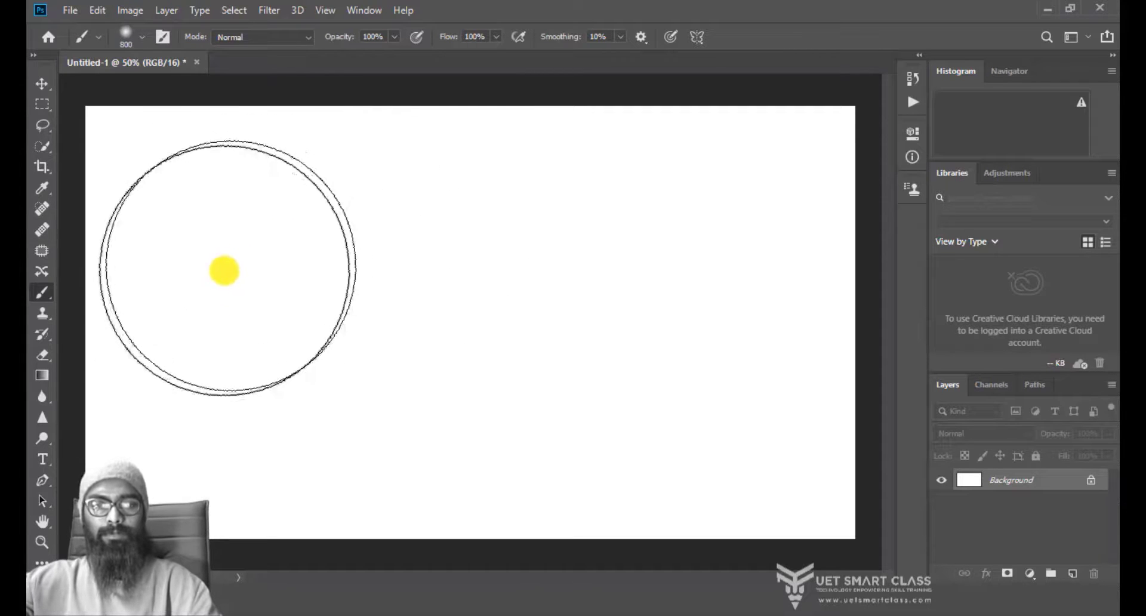
pyautogui.moveTo(194, 310); pyautogui.dragTo(292, 238)
pyautogui.hotkey('ctrl', 'z')
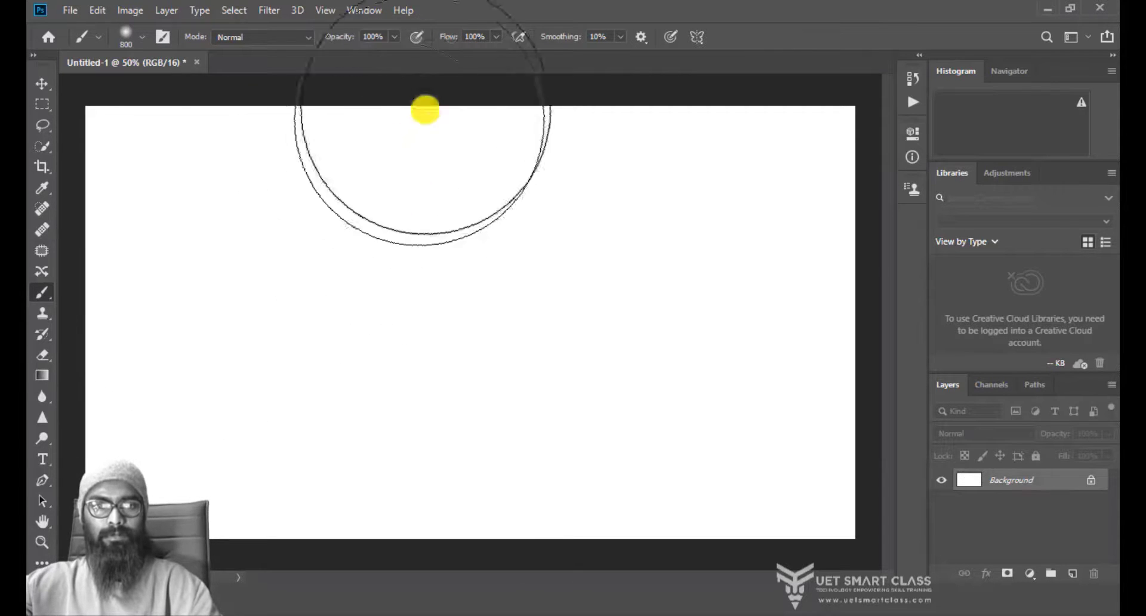
# Step: Turn on pen pressure control for both brush size and brush opacity
pyautogui.click(673, 38)
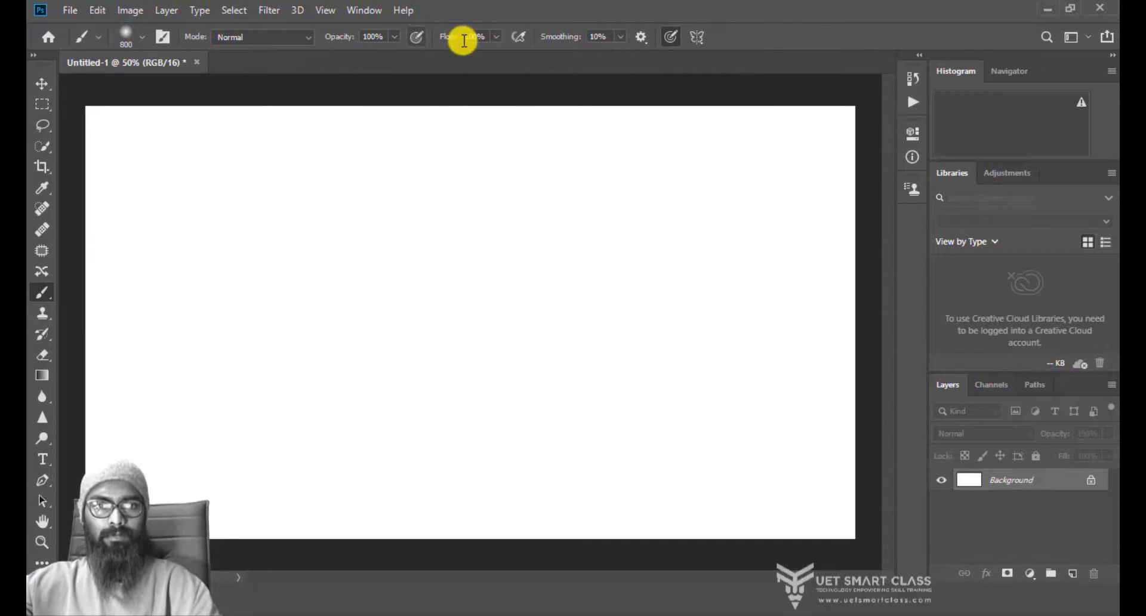
pyautogui.click(417, 38)
# Step: Paint overlapping soft black strokes across the canvas and fill the whole background with black
pyautogui.moveTo(255, 381)
pyautogui.mouseDown()
pyautogui.moveTo(463, 184)
pyautogui.moveTo(472, 194)
pyautogui.mouseUp()
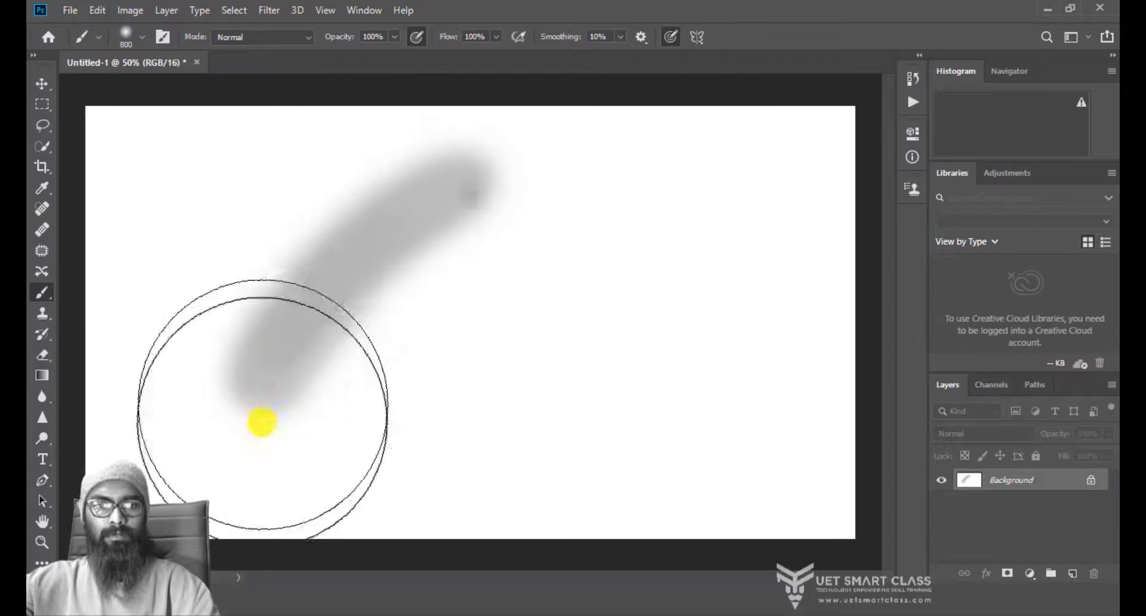
pyautogui.moveTo(262, 422)
pyautogui.mouseDown()
pyautogui.moveTo(462, 187)
pyautogui.moveTo(262, 440)
pyautogui.moveTo(530, 184)
pyautogui.moveTo(357, 287)
pyautogui.moveTo(252, 459)
pyautogui.moveTo(602, 165)
pyautogui.moveTo(539, 179)
pyautogui.moveTo(278, 433)
pyautogui.moveTo(589, 188)
pyautogui.moveTo(479, 231)
pyautogui.moveTo(274, 475)
pyautogui.moveTo(633, 193)
pyautogui.moveTo(298, 461)
pyautogui.moveTo(582, 219)
pyautogui.moveTo(495, 247)
pyautogui.moveTo(299, 460)
pyautogui.moveTo(661, 220)
pyautogui.moveTo(421, 306)
pyautogui.moveTo(329, 420)
pyautogui.moveTo(664, 236)
pyautogui.moveTo(296, 492)
pyautogui.moveTo(689, 243)
pyautogui.moveTo(311, 475)
pyautogui.moveTo(662, 264)
pyautogui.moveTo(530, 322)
pyautogui.moveTo(372, 457)
pyautogui.moveTo(751, 286)
pyautogui.moveTo(356, 488)
pyautogui.moveTo(568, 362)
pyautogui.moveTo(685, 319)
pyautogui.moveTo(388, 502)
pyautogui.moveTo(445, 467)
pyautogui.moveTo(641, 392)
pyautogui.moveTo(722, 400)
pyautogui.moveTo(770, 483)
pyautogui.moveTo(829, 500)
pyautogui.moveTo(884, 367)
pyautogui.moveTo(847, 199)
pyautogui.moveTo(730, 108)
pyautogui.moveTo(623, 85)
pyautogui.moveTo(145, 83)
pyautogui.moveTo(204, 150)
pyautogui.moveTo(358, 198)
pyautogui.moveTo(373, 302)
pyautogui.moveTo(339, 253)
pyautogui.moveTo(294, 259)
pyautogui.moveTo(352, 290)
pyautogui.moveTo(170, 495)
pyautogui.moveTo(244, 495)
pyautogui.moveTo(337, 465)
pyautogui.moveTo(292, 328)
pyautogui.moveTo(128, 413)
pyautogui.moveTo(80, 422)
pyautogui.moveTo(324, 261)
pyautogui.moveTo(509, 189)
pyautogui.moveTo(228, 313)
pyautogui.moveTo(169, 310)
pyautogui.moveTo(163, 269)
pyautogui.moveTo(224, 204)
pyautogui.moveTo(357, 146)
pyautogui.moveTo(380, 157)
pyautogui.moveTo(328, 189)
pyautogui.mouseUp()
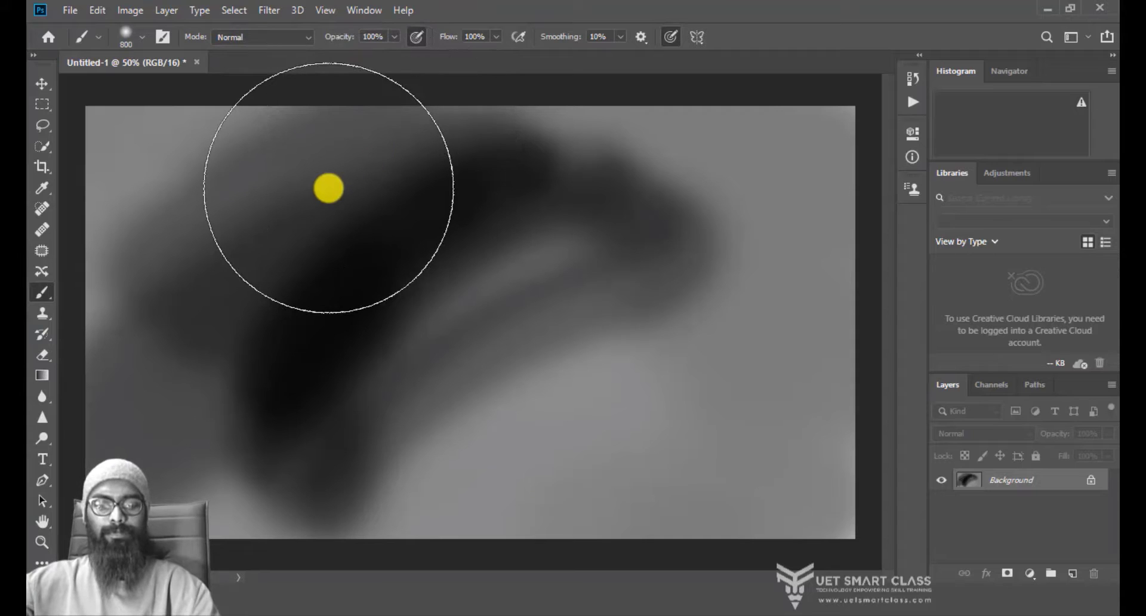
pyautogui.hotkey('alt', 'BackSpace')
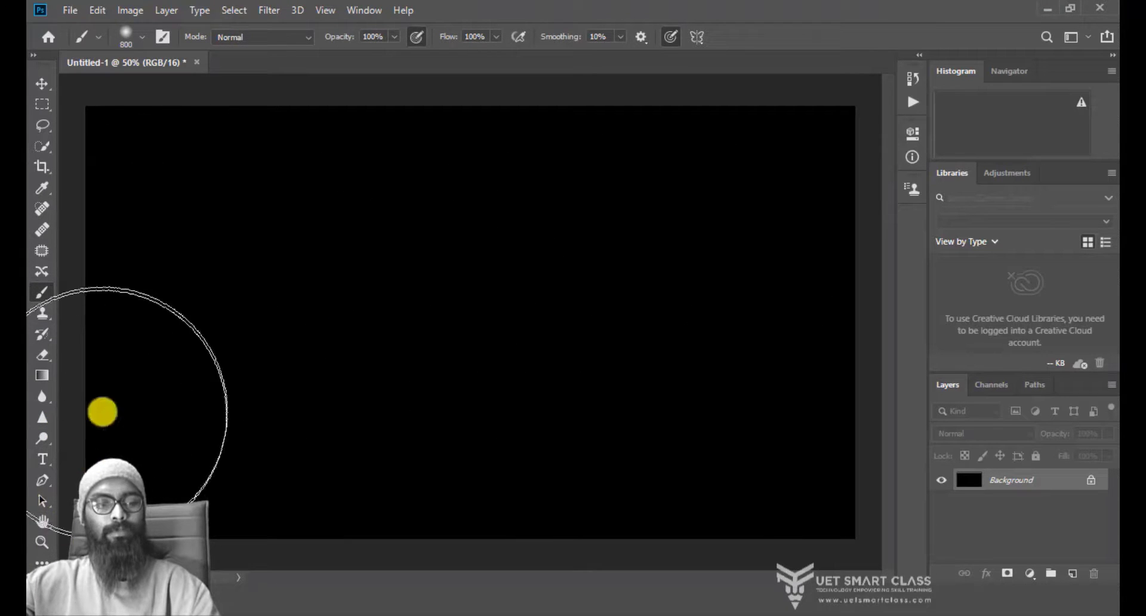
# Step: Set the foreground color to red ff3535 and fill the Background layer with it
pyautogui.click(35, 53)
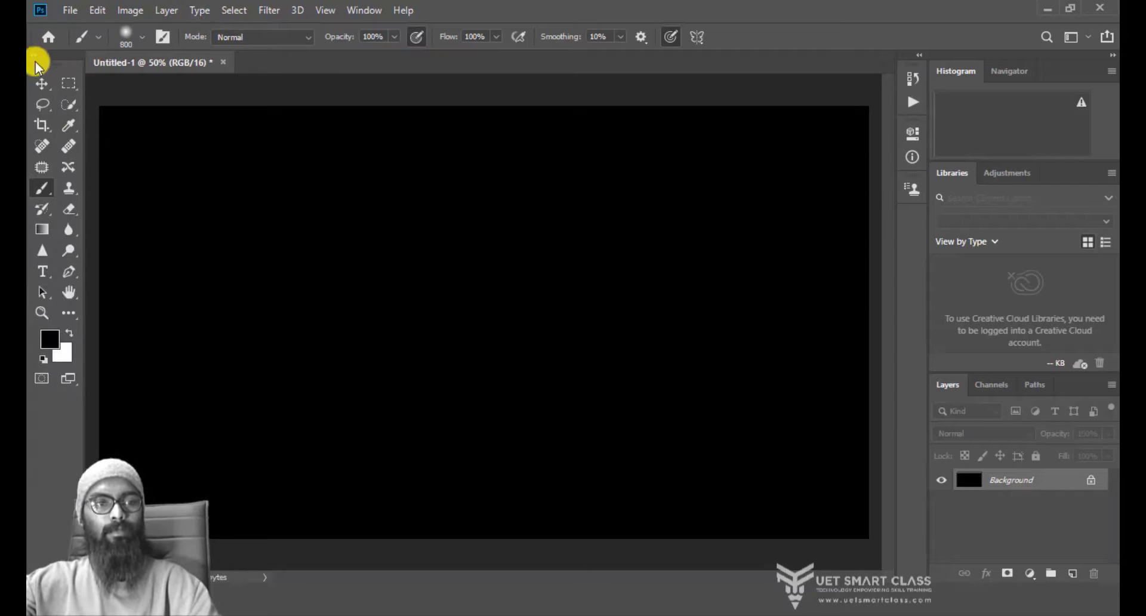
pyautogui.click(50, 339)
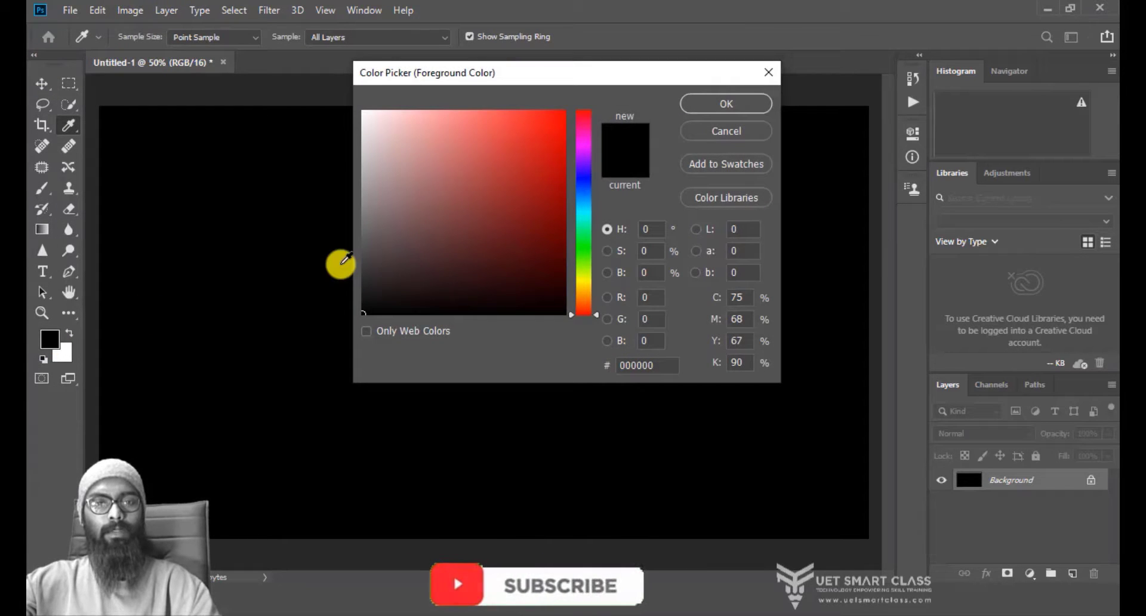
pyautogui.click(457, 109)
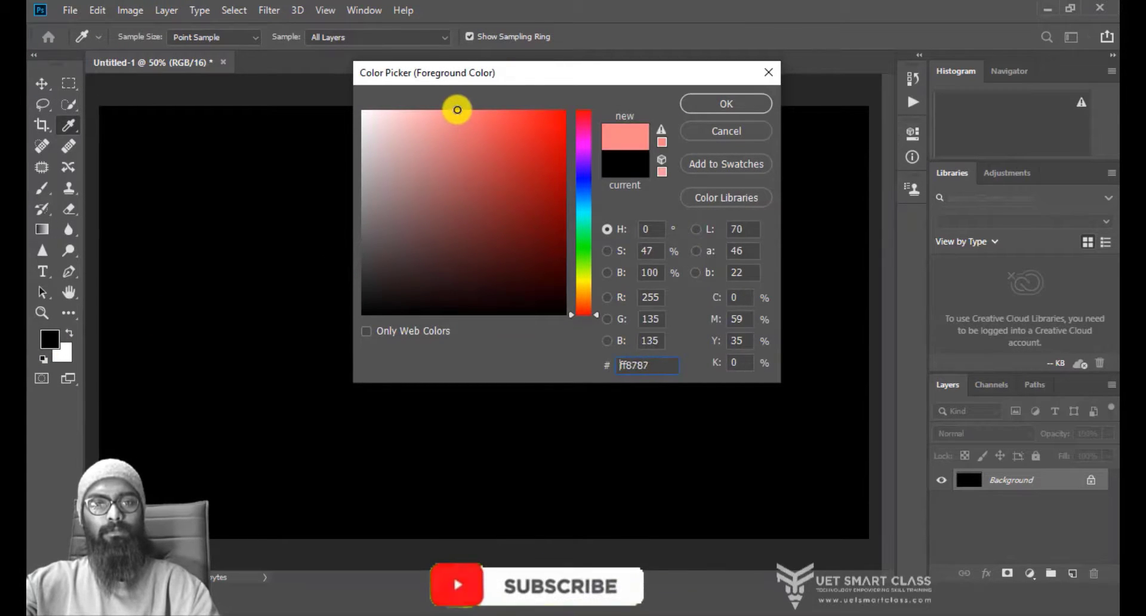
pyautogui.moveTo(457, 109); pyautogui.dragTo(523, 111)
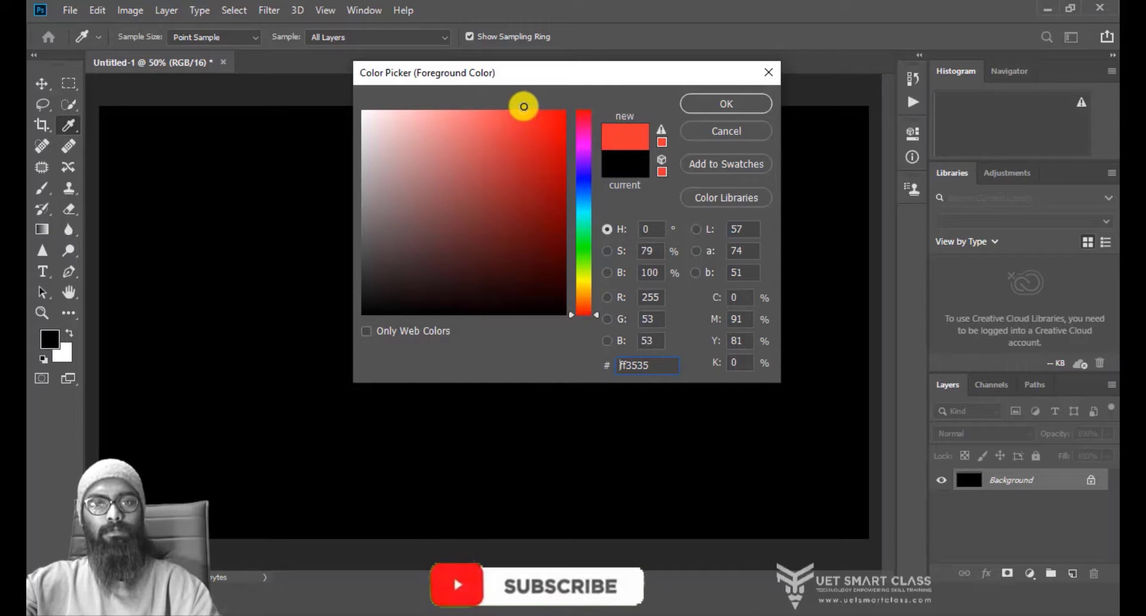
pyautogui.click(738, 105)
pyautogui.press('b')
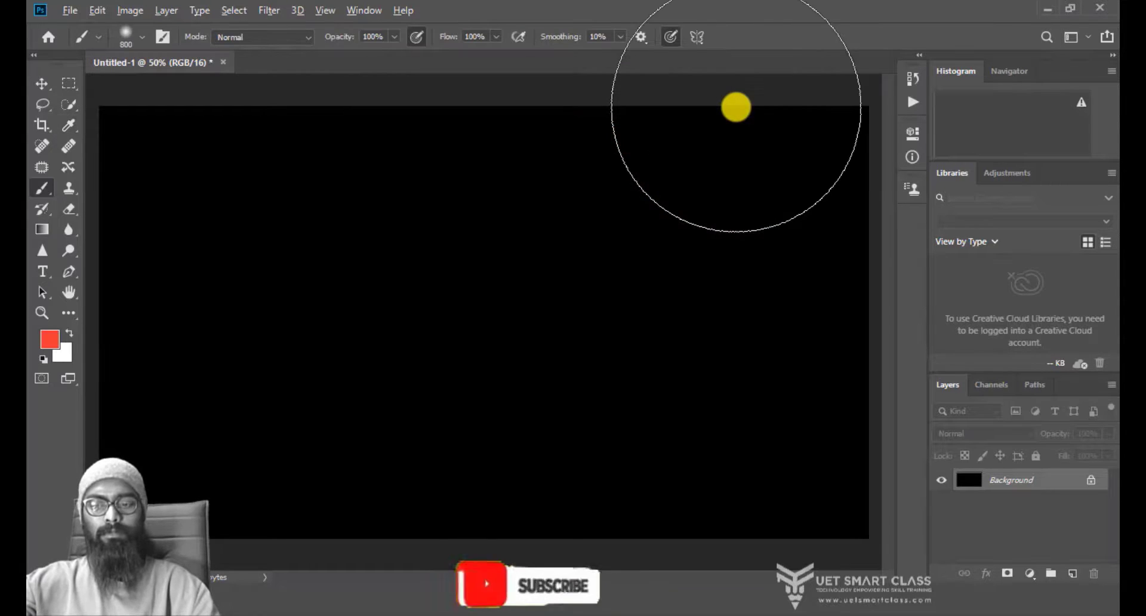
pyautogui.hotkey('alt', 'BackSpace')
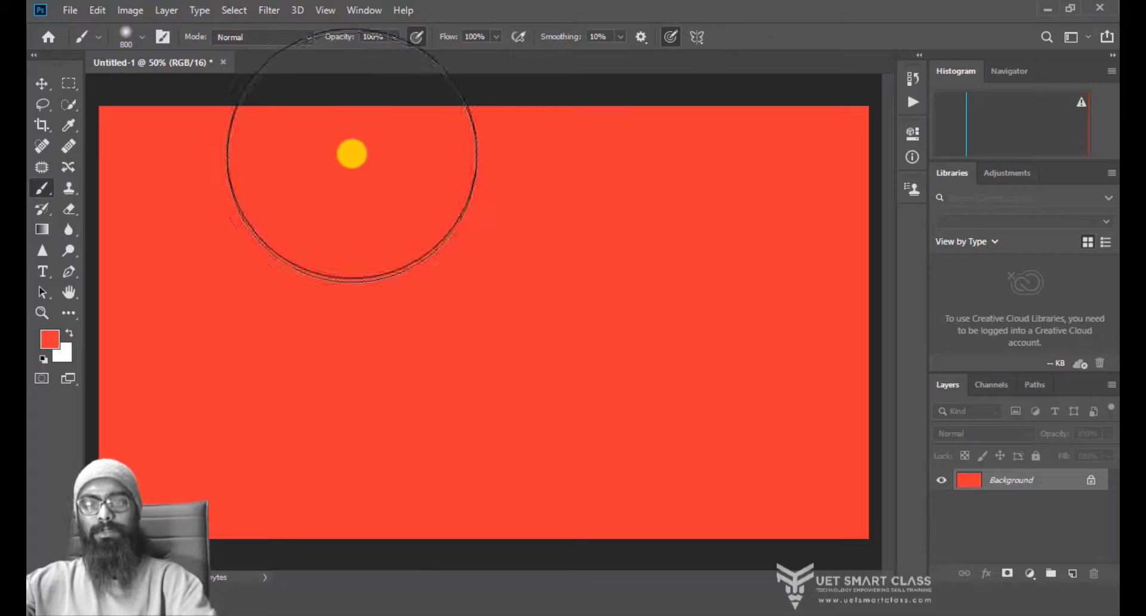
# Step: Reduce the brush size to 250 px
pyautogui.press('[')
pyautogui.press('[')
pyautogui.press('[')
pyautogui.press('[')
pyautogui.press('[')
pyautogui.press('[')
pyautogui.press('[')
pyautogui.press('[')
pyautogui.press('[')
pyautogui.press('[')
pyautogui.press('[')
pyautogui.press('[')
pyautogui.press('[')
pyautogui.press('[')
pyautogui.press('[')
pyautogui.press('[')
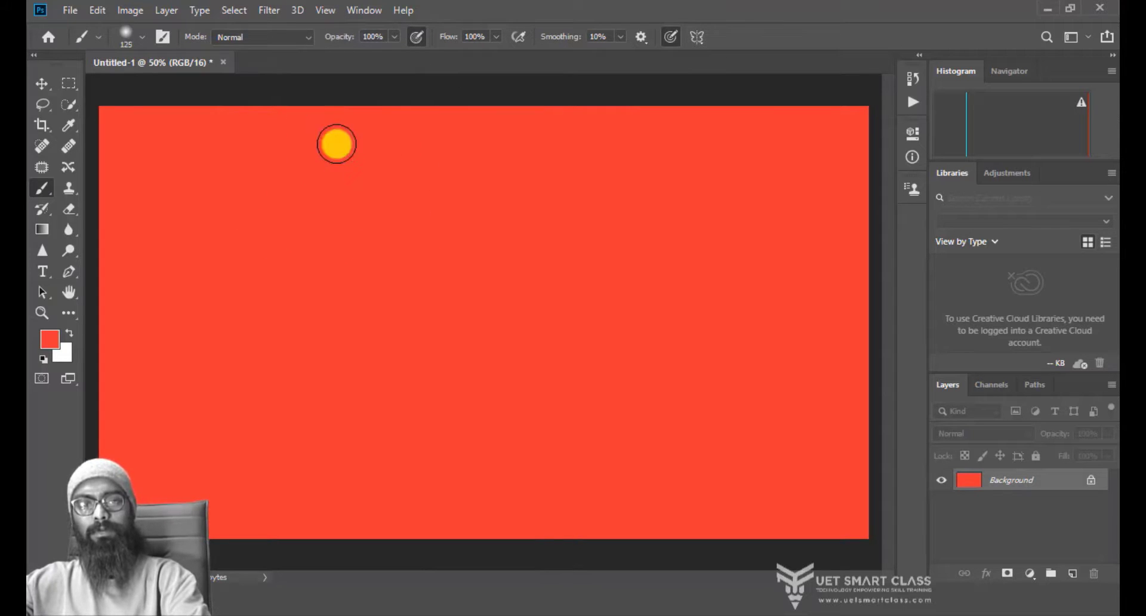
pyautogui.press(']')
pyautogui.press(']')
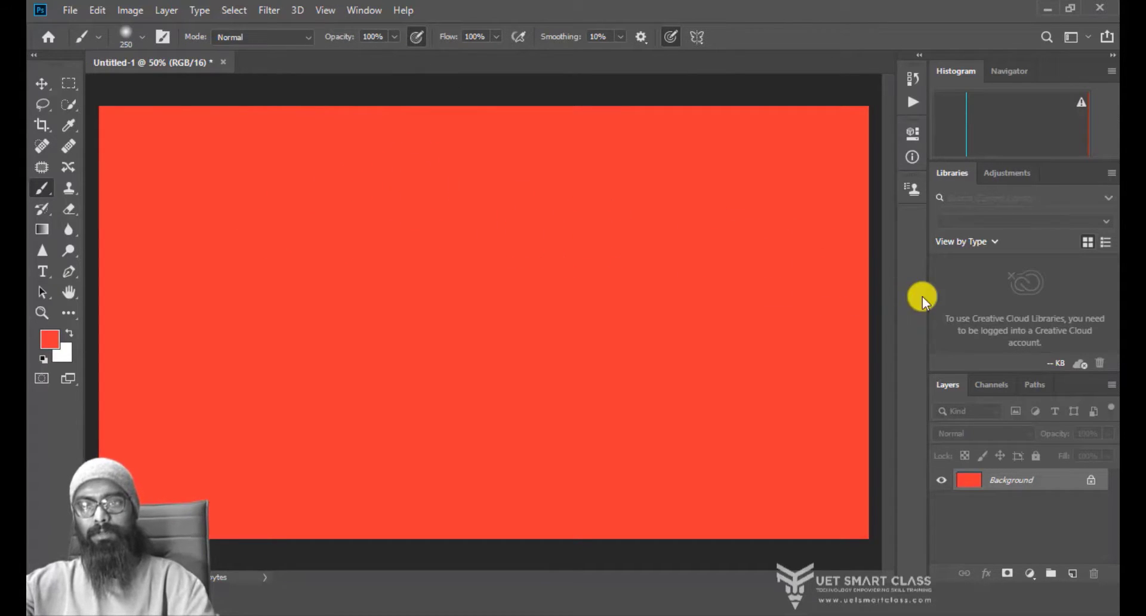
# Step: Create a new layer above the Background and set its blending mode to Multiply
pyautogui.click(1073, 573)
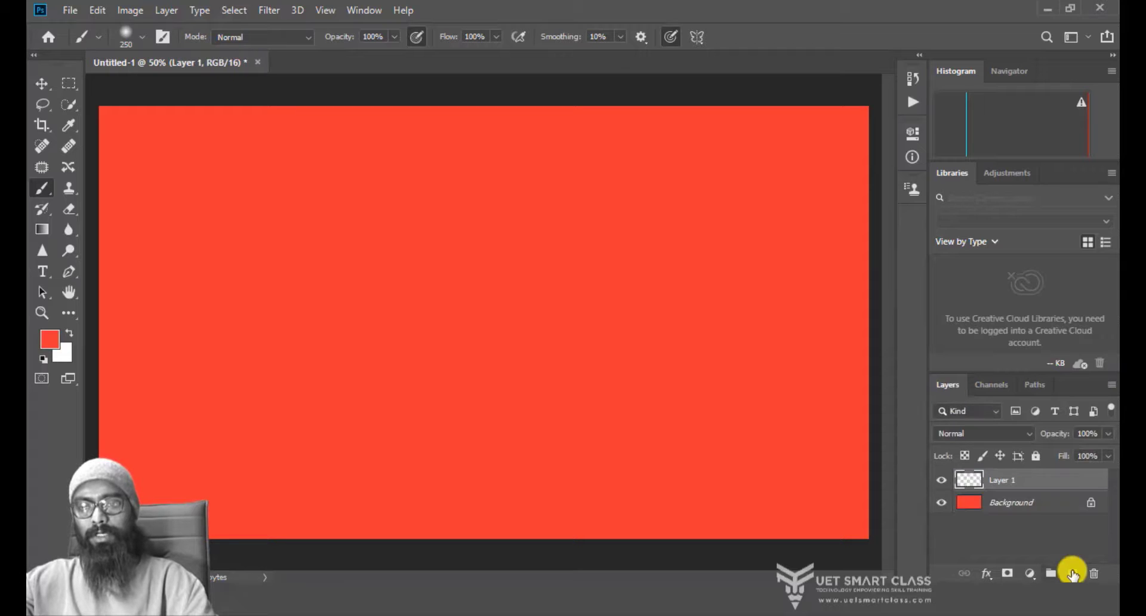
pyautogui.click(984, 433)
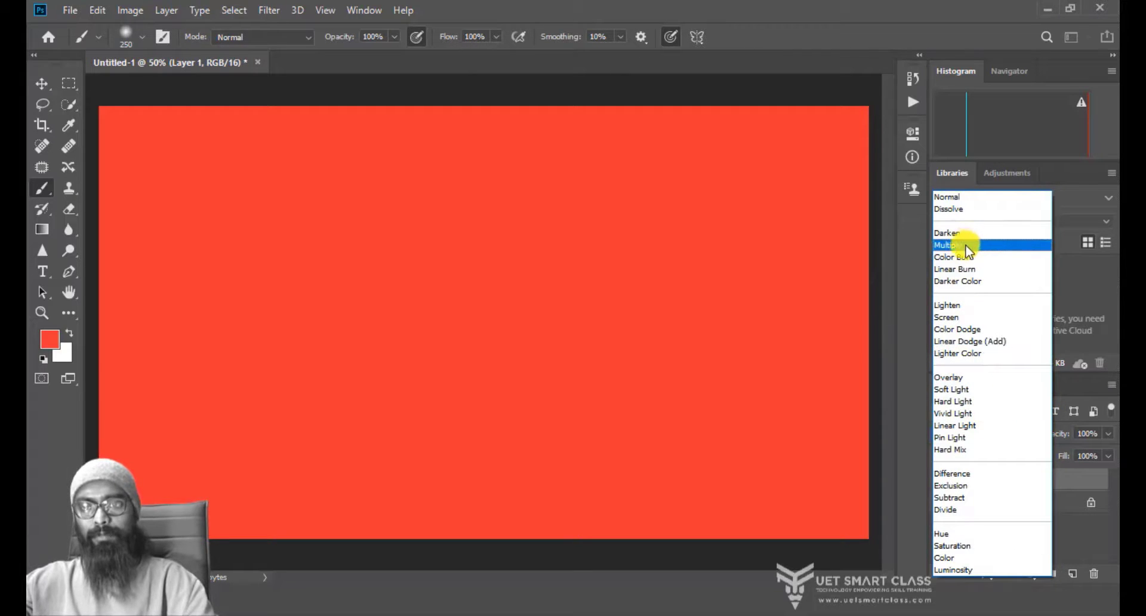
pyautogui.click(964, 246)
# Step: Set the foreground color to mid gray 787878 and brush diagonal strokes over the upper-left area of the canvas on Layer 1
pyautogui.click(48, 338)
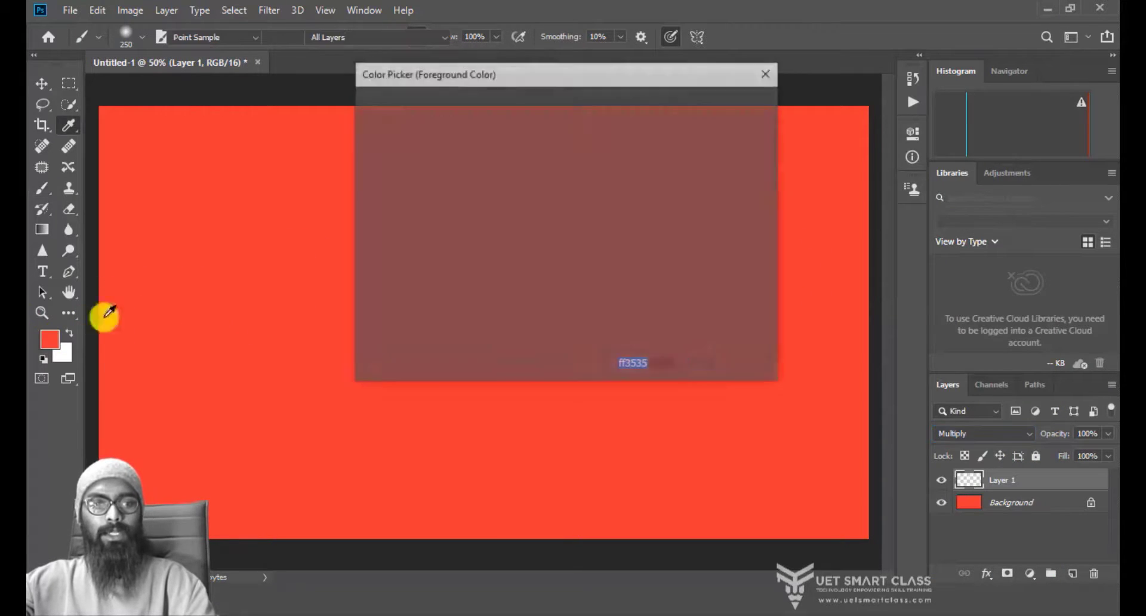
pyautogui.moveTo(365, 219); pyautogui.dragTo(333, 217)
pyautogui.click(708, 106)
pyautogui.press('b')
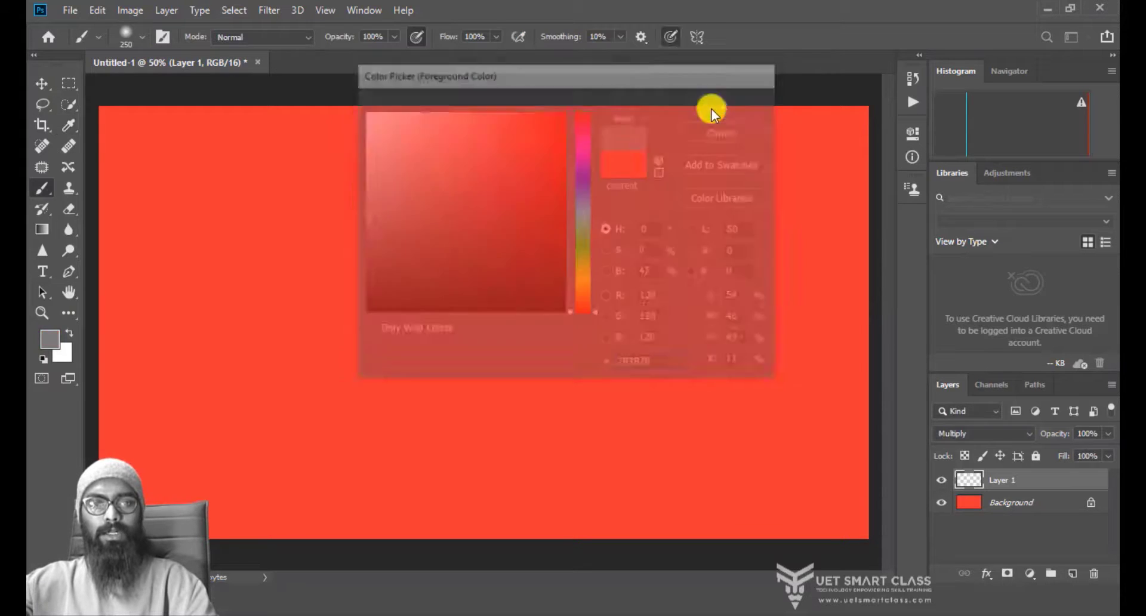
pyautogui.moveTo(197, 124)
pyautogui.mouseDown()
pyautogui.moveTo(233, 140)
pyautogui.moveTo(168, 217)
pyautogui.moveTo(154, 308)
pyautogui.moveTo(350, 153)
pyautogui.moveTo(125, 281)
pyautogui.mouseUp()
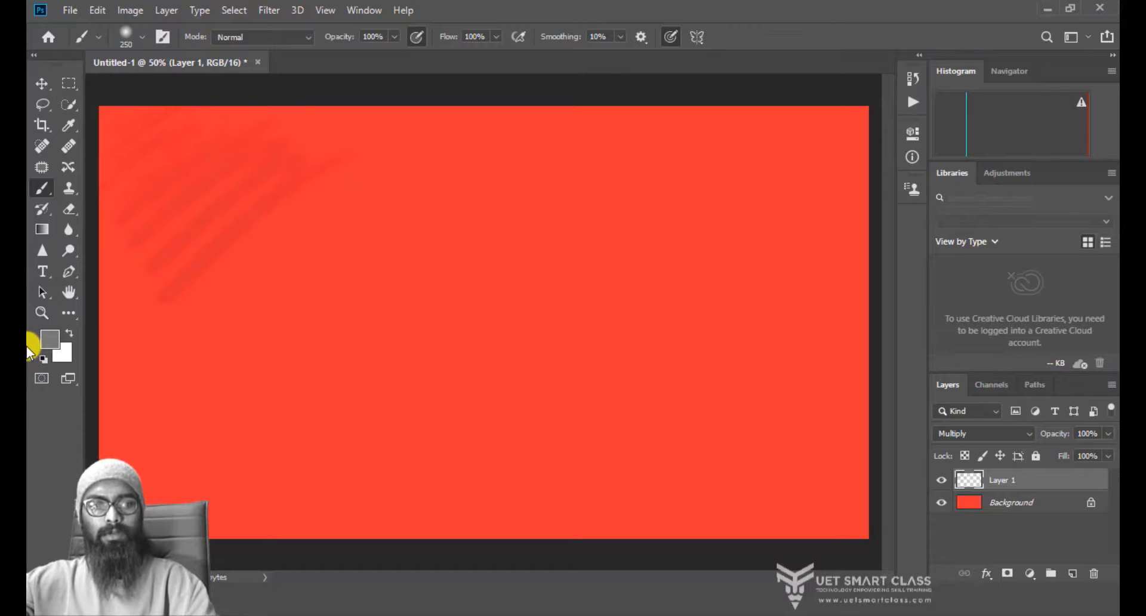
# Step: Set the foreground color to dark gray 1e1e1e and brush a patch of diagonal strokes left of the canvas center
pyautogui.click(43, 338)
pyautogui.moveTo(346, 233); pyautogui.dragTo(351, 292)
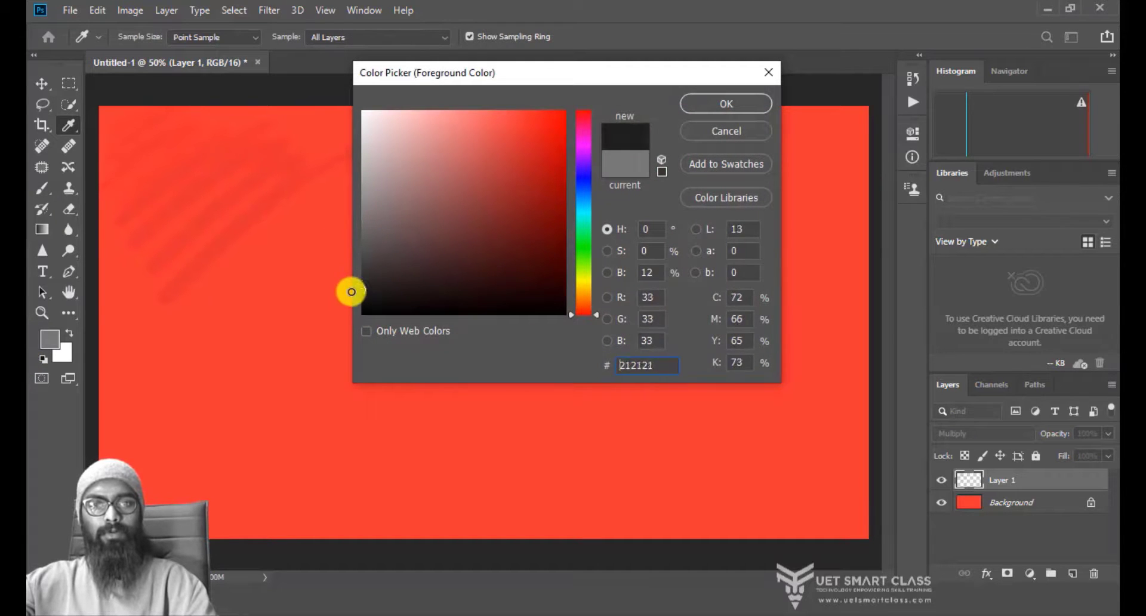
pyautogui.click(725, 103)
pyautogui.moveTo(391, 184)
pyautogui.mouseDown()
pyautogui.moveTo(195, 337)
pyautogui.moveTo(432, 182)
pyautogui.moveTo(381, 223)
pyautogui.moveTo(358, 278)
pyautogui.moveTo(354, 316)
pyautogui.moveTo(448, 265)
pyautogui.moveTo(372, 370)
pyautogui.moveTo(239, 344)
pyautogui.mouseUp()
# Step: Set the foreground color to near-black 020202 and brush a patch of strokes right of the canvas center
pyautogui.click(47, 339)
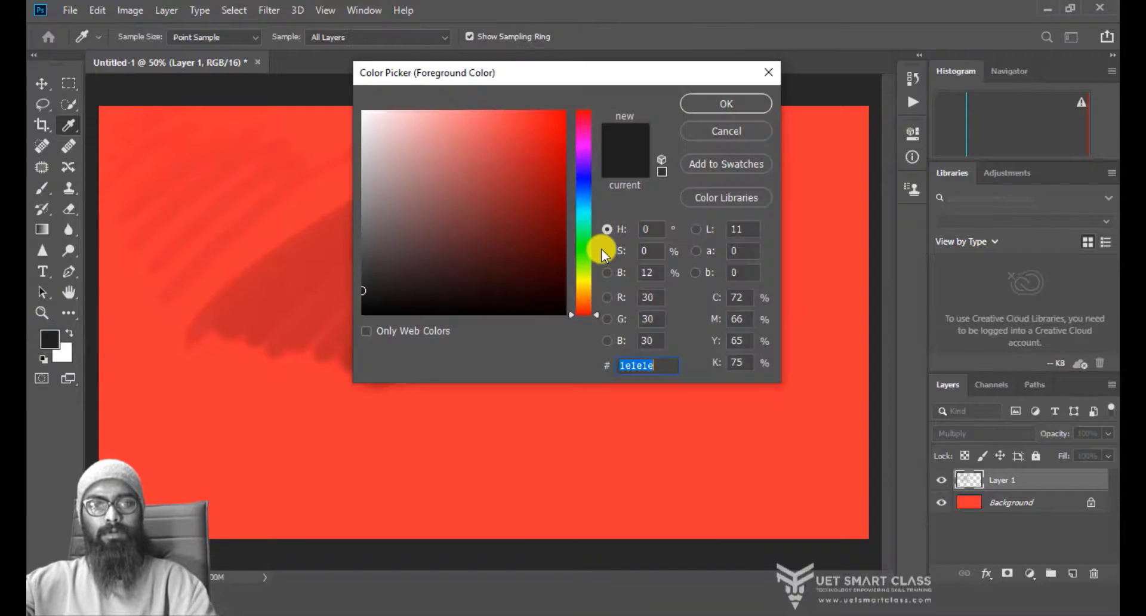
pyautogui.click(358, 313)
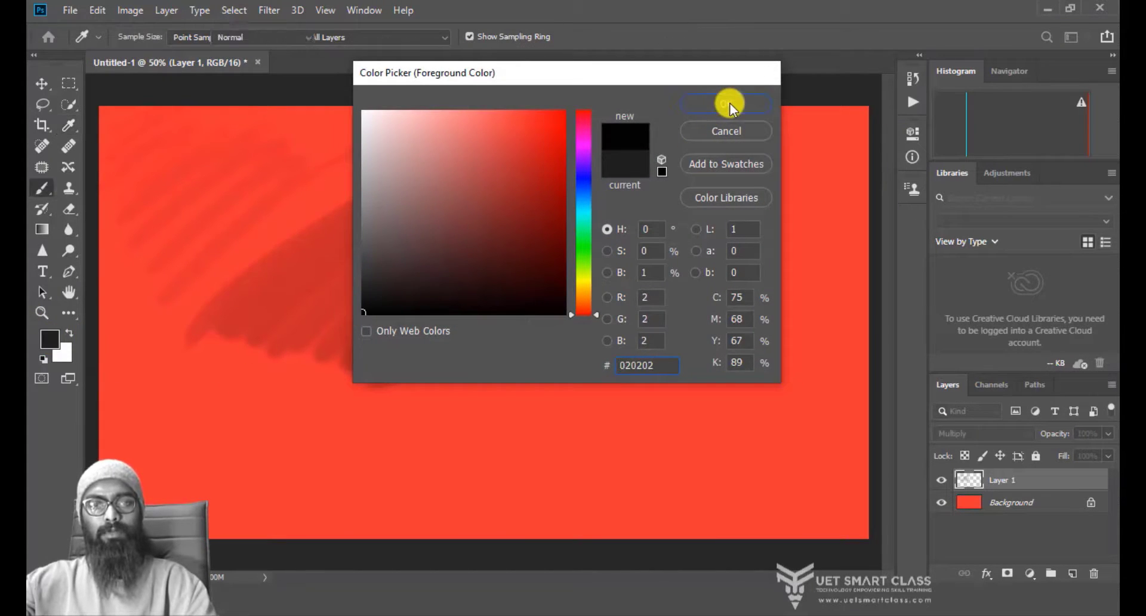
pyautogui.click(726, 103)
pyautogui.moveTo(468, 382)
pyautogui.mouseDown()
pyautogui.moveTo(595, 271)
pyautogui.moveTo(465, 381)
pyautogui.moveTo(454, 408)
pyautogui.moveTo(637, 251)
pyautogui.moveTo(668, 257)
pyautogui.moveTo(660, 304)
pyautogui.moveTo(683, 353)
pyautogui.moveTo(670, 299)
pyautogui.moveTo(629, 379)
pyautogui.mouseUp()
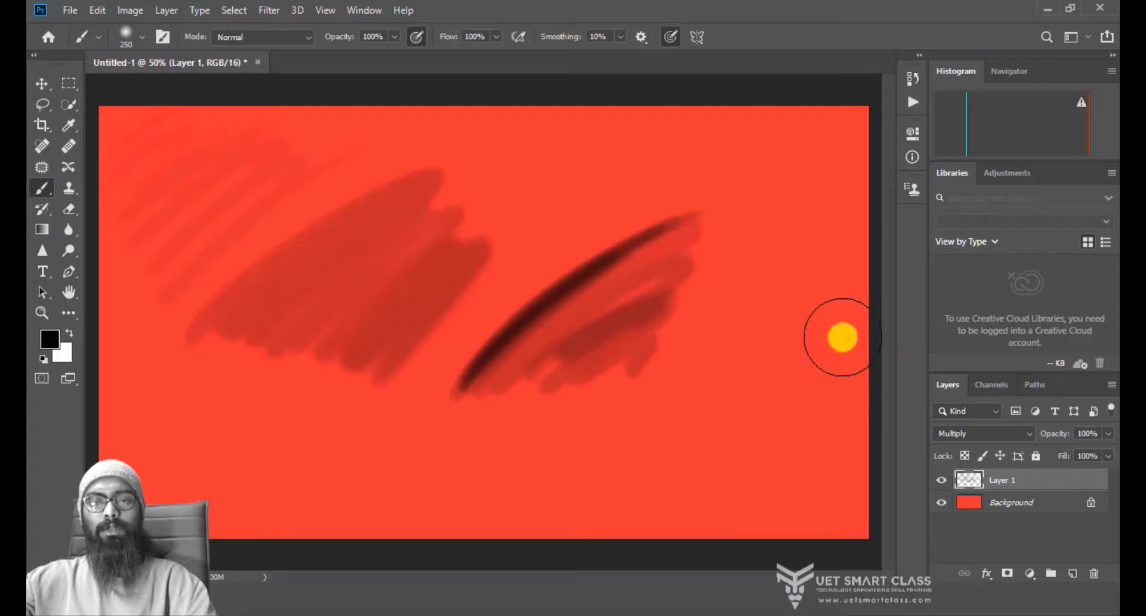
# Step: Set Layer 1's blending mode to Normal and dab a light gray spot at the lower left of the canvas
pyautogui.click(983, 434)
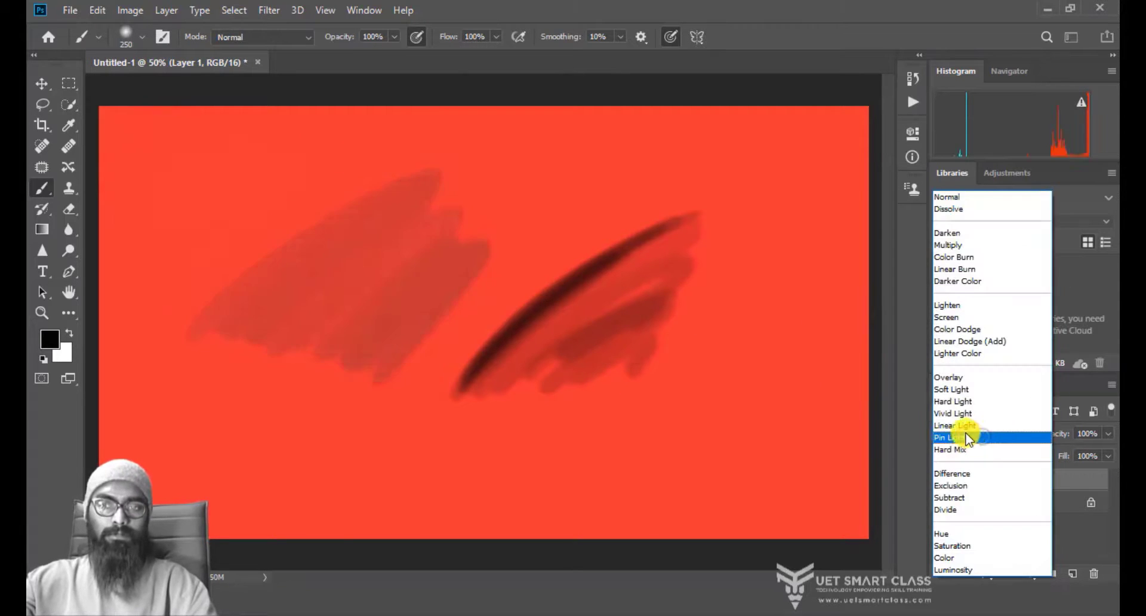
pyautogui.click(953, 197)
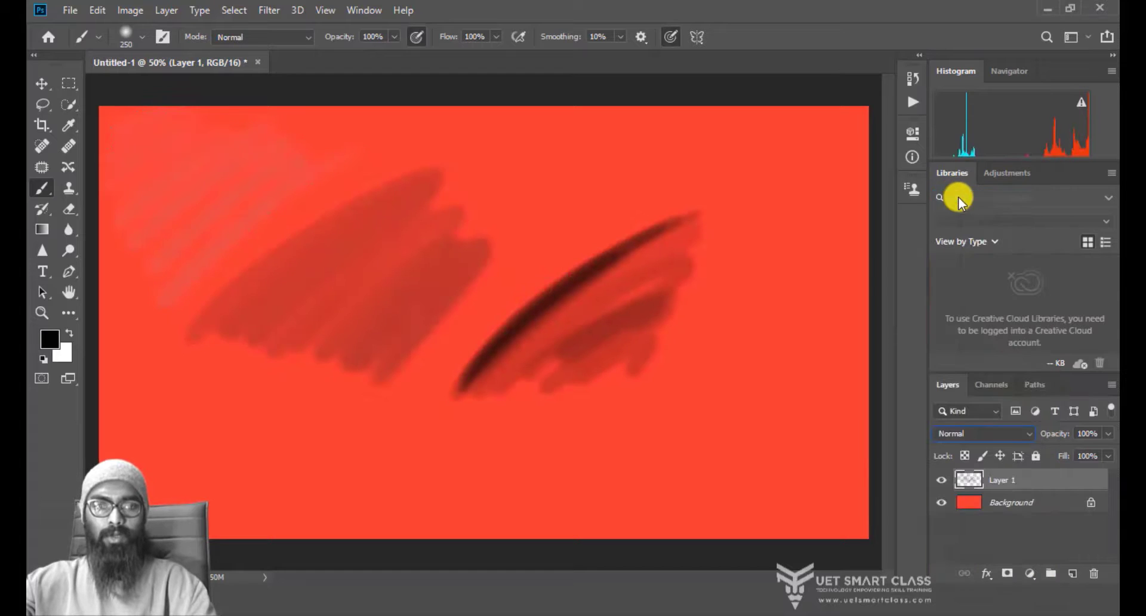
pyautogui.click(50, 339)
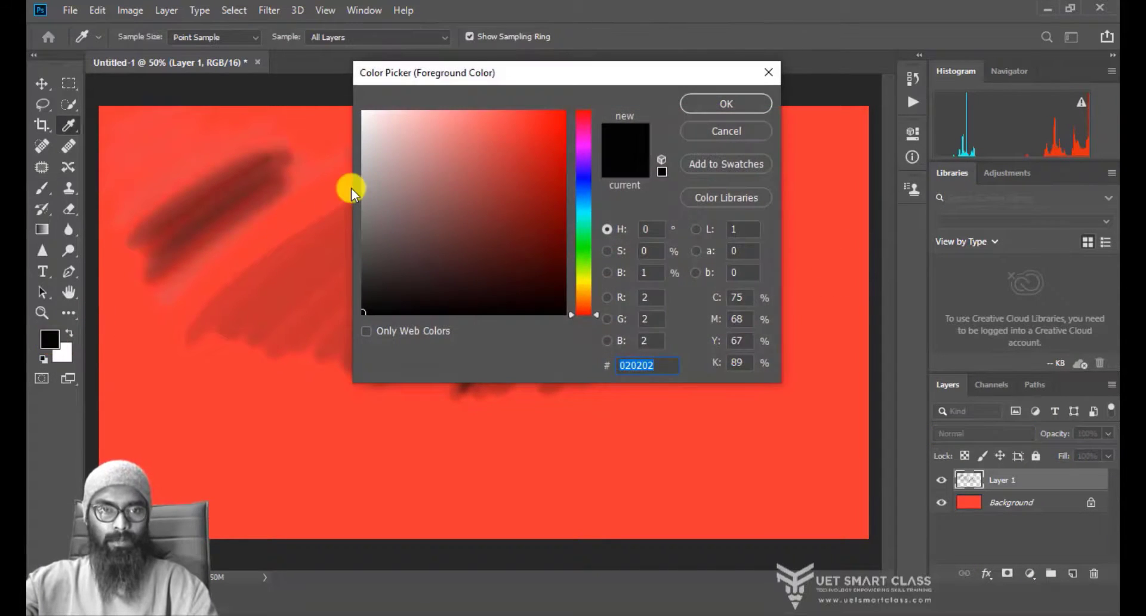
pyautogui.click(366, 169)
pyautogui.click(730, 108)
pyautogui.click(213, 385)
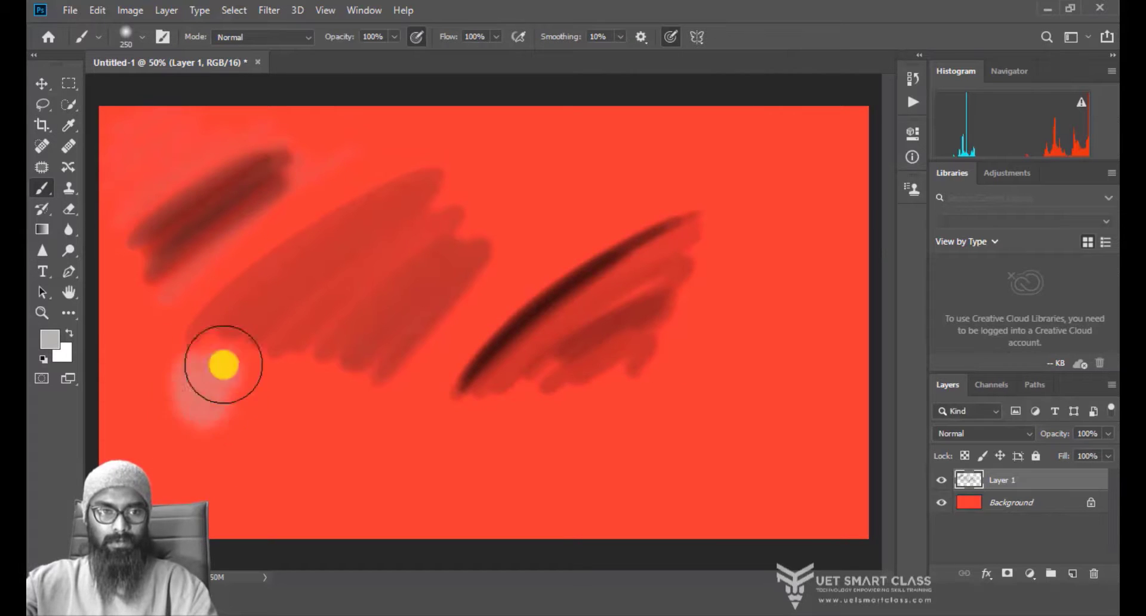
# Step: Dab two more spots to the right of the light gray one, first in medium gray 828282, then in dark gray 393939
pyautogui.click(50, 339)
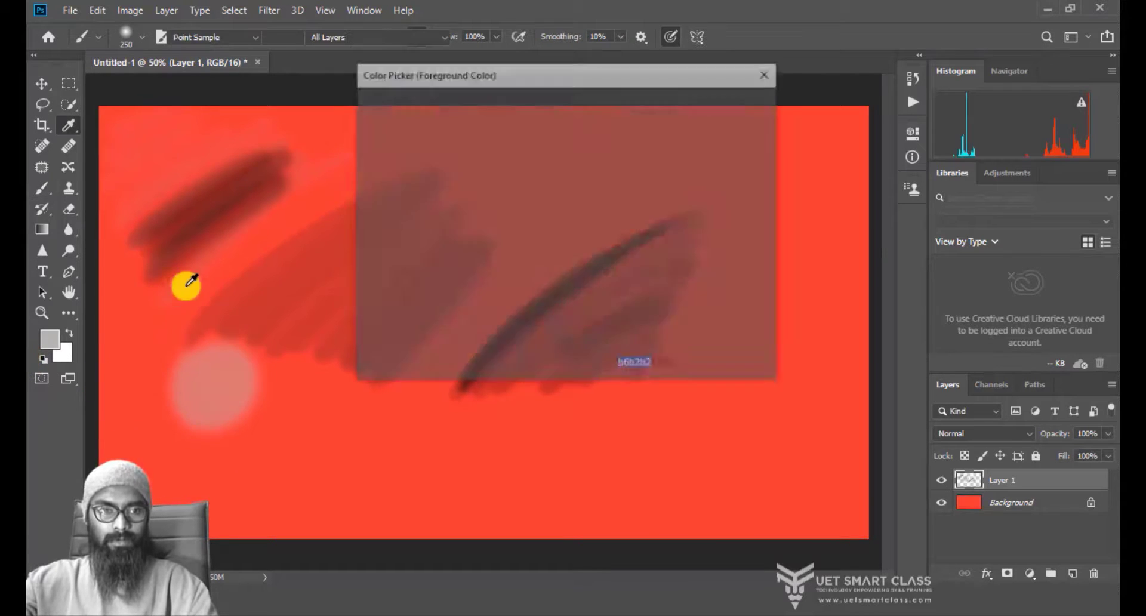
pyautogui.moveTo(361, 236); pyautogui.dragTo(350, 210)
pyautogui.click(711, 106)
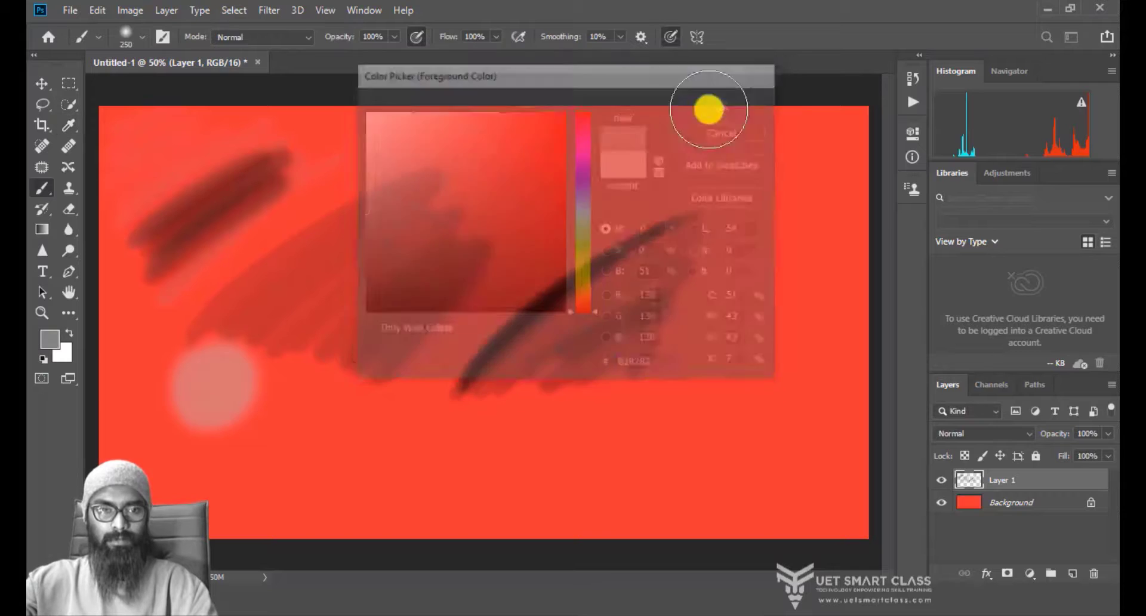
pyautogui.click(328, 409)
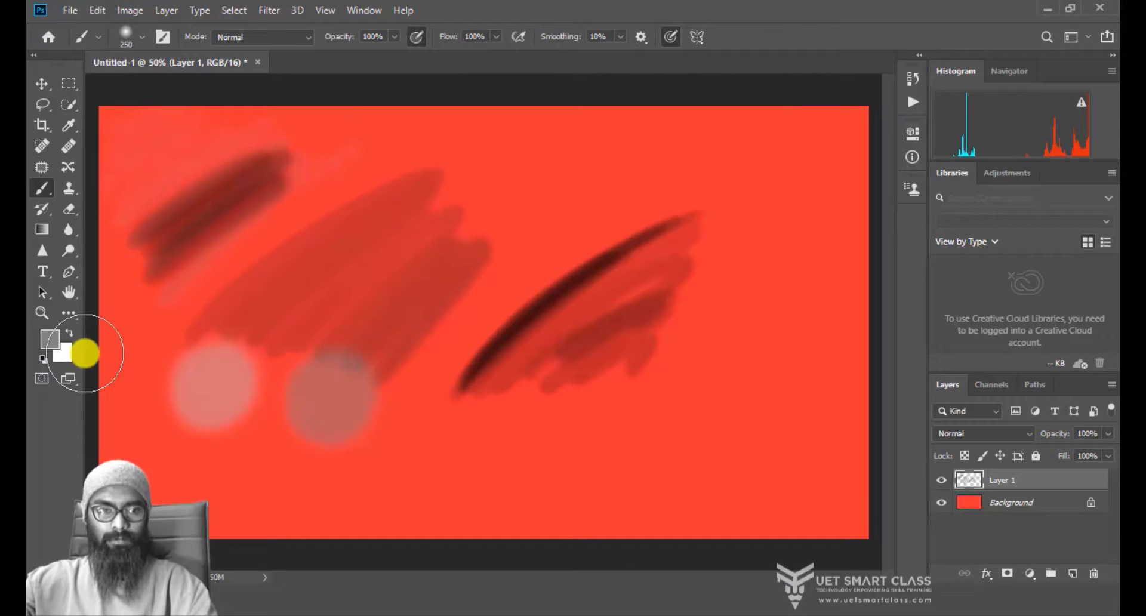
pyautogui.click(50, 340)
pyautogui.click(341, 267)
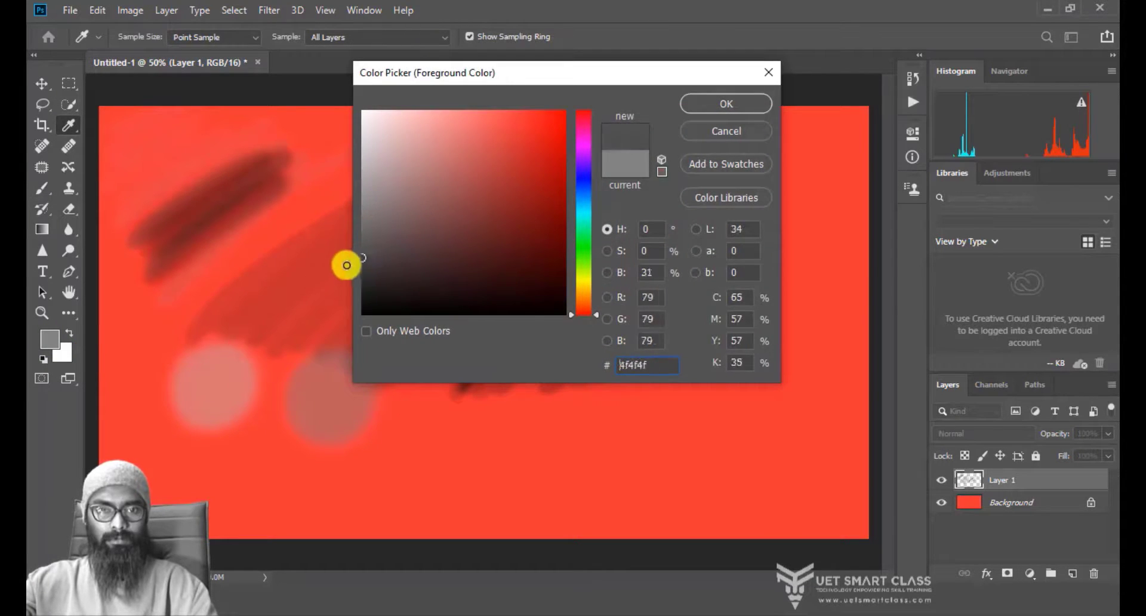
pyautogui.click(740, 110)
pyautogui.moveTo(422, 417)
pyautogui.mouseDown()
pyautogui.moveTo(471, 427)
pyautogui.moveTo(456, 446)
pyautogui.moveTo(465, 448)
pyautogui.moveTo(478, 401)
pyautogui.mouseUp()
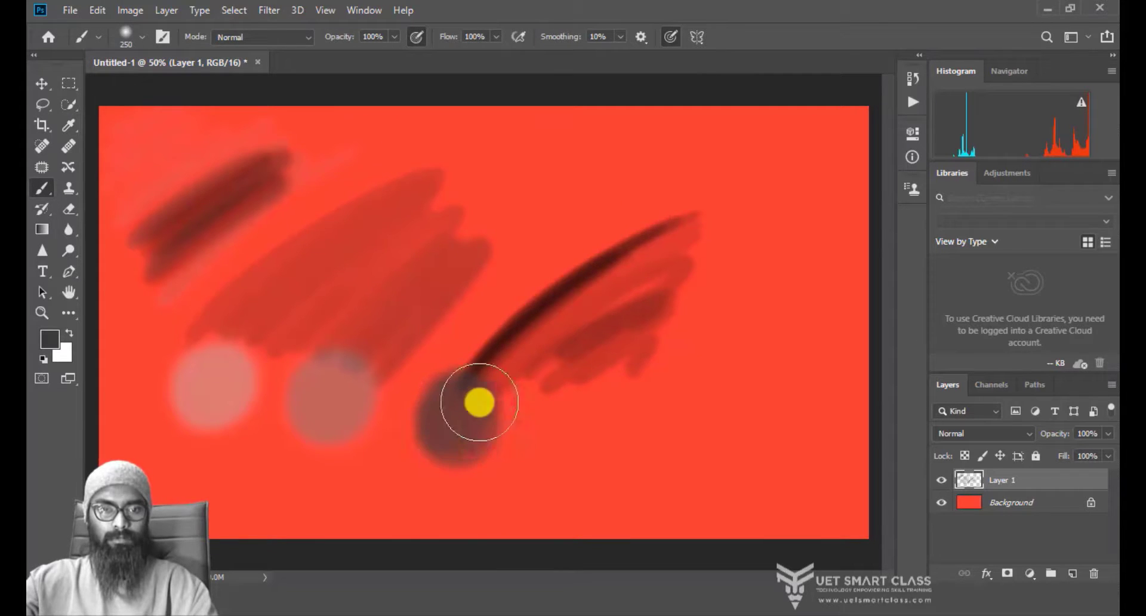
# Step: Complete the row with two larger spots at the lower right, one in very dark gray and one in near-black 030303
pyautogui.click(49, 338)
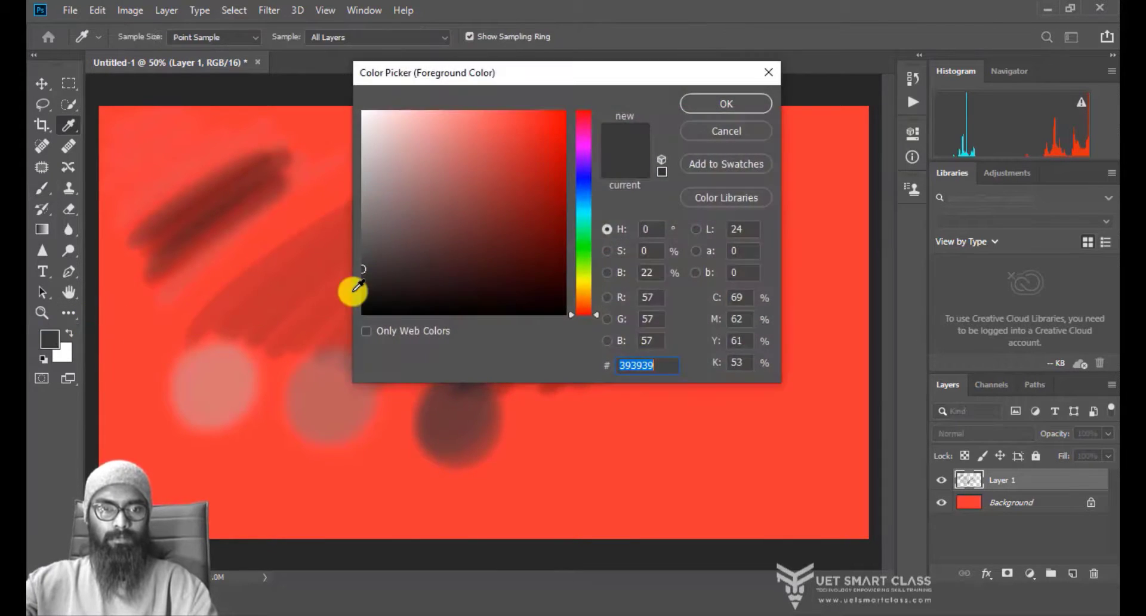
pyautogui.moveTo(360, 275); pyautogui.dragTo(351, 297)
pyautogui.click(698, 105)
pyautogui.moveTo(466, 382)
pyautogui.mouseDown()
pyautogui.moveTo(664, 195)
pyautogui.moveTo(598, 402)
pyautogui.moveTo(621, 430)
pyautogui.moveTo(604, 441)
pyautogui.moveTo(627, 409)
pyautogui.moveTo(609, 399)
pyautogui.moveTo(593, 417)
pyautogui.moveTo(632, 419)
pyautogui.moveTo(614, 404)
pyautogui.mouseUp()
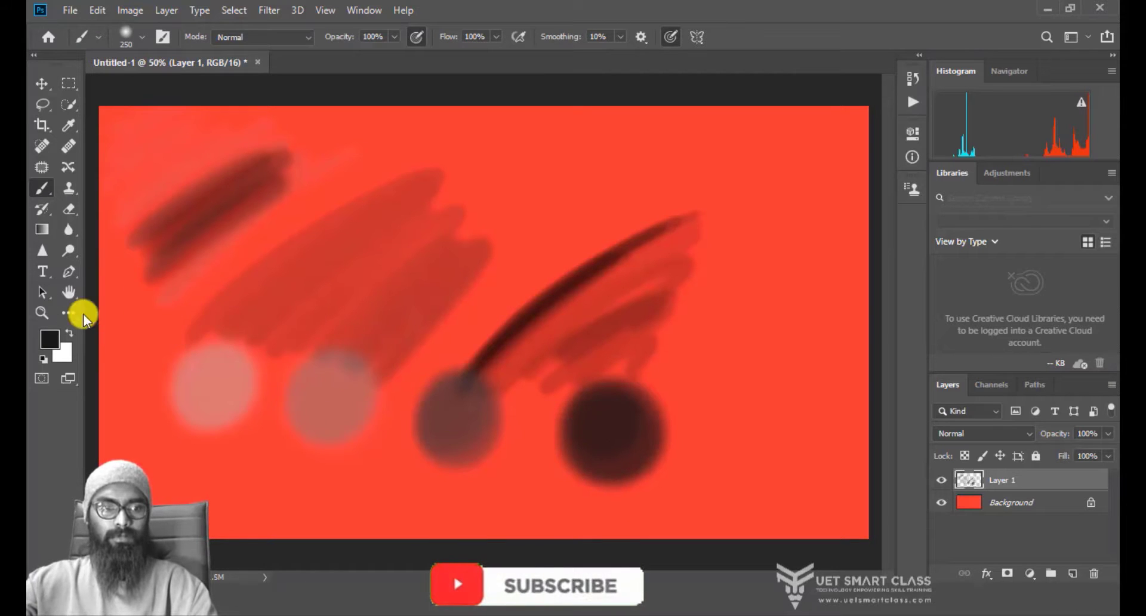
pyautogui.click(50, 339)
pyautogui.moveTo(352, 300); pyautogui.dragTo(351, 309)
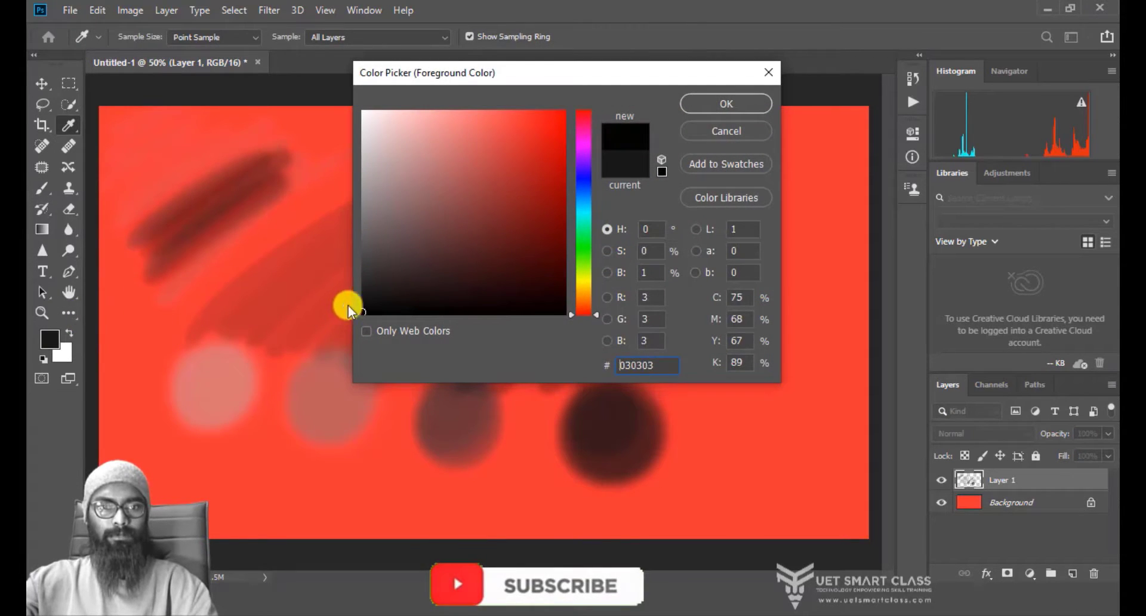
pyautogui.click(733, 109)
pyautogui.moveTo(762, 422)
pyautogui.mouseDown()
pyautogui.moveTo(794, 422)
pyautogui.moveTo(788, 409)
pyautogui.moveTo(765, 419)
pyautogui.moveTo(763, 471)
pyautogui.moveTo(765, 454)
pyautogui.moveTo(797, 446)
pyautogui.moveTo(798, 419)
pyautogui.moveTo(750, 409)
pyautogui.moveTo(788, 440)
pyautogui.mouseUp()
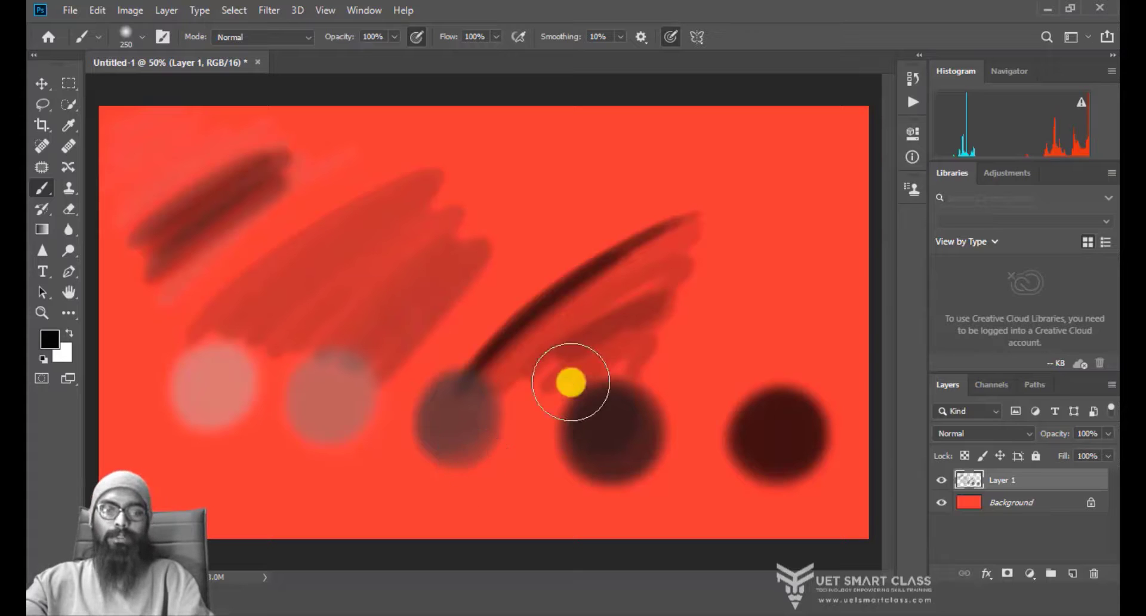
# Step: Set Layer 1's blending mode to Color Burn and brush a light gray e3e3e3 stroke along the canvas's upper right edge
pyautogui.click(984, 433)
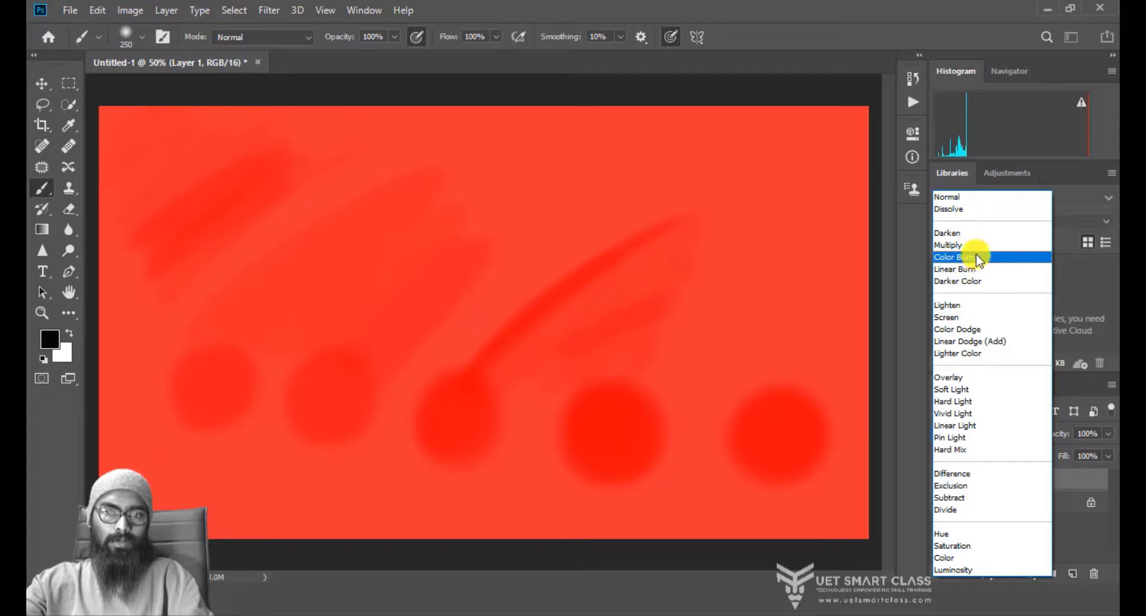
pyautogui.click(982, 257)
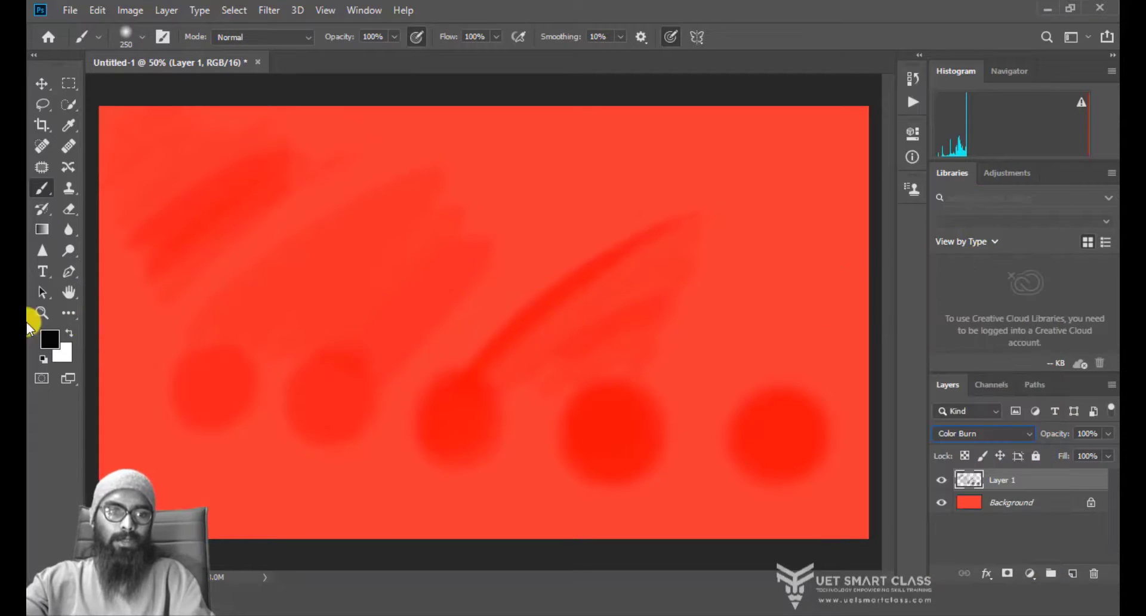
pyautogui.click(43, 334)
pyautogui.moveTo(373, 138); pyautogui.dragTo(358, 128)
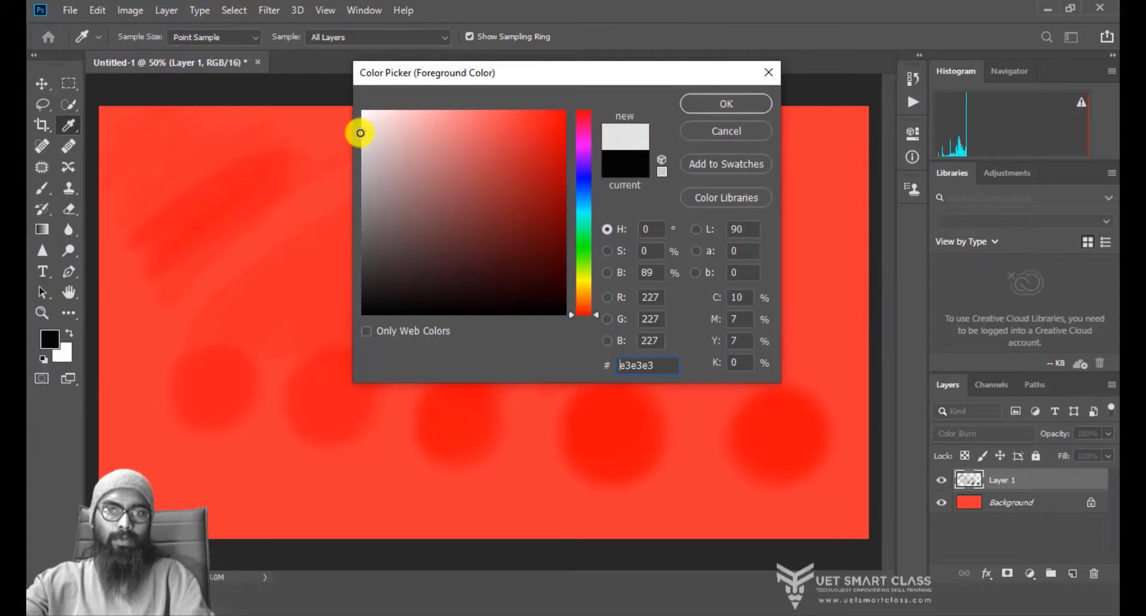
pyautogui.click(734, 103)
pyautogui.press('b')
pyautogui.moveTo(864, 143)
pyautogui.mouseDown()
pyautogui.moveTo(709, 166)
pyautogui.moveTo(844, 136)
pyautogui.moveTo(614, 157)
pyautogui.moveTo(813, 133)
pyautogui.moveTo(540, 123)
pyautogui.moveTo(766, 120)
pyautogui.moveTo(567, 118)
pyautogui.moveTo(771, 140)
pyautogui.moveTo(536, 149)
pyautogui.mouseUp()
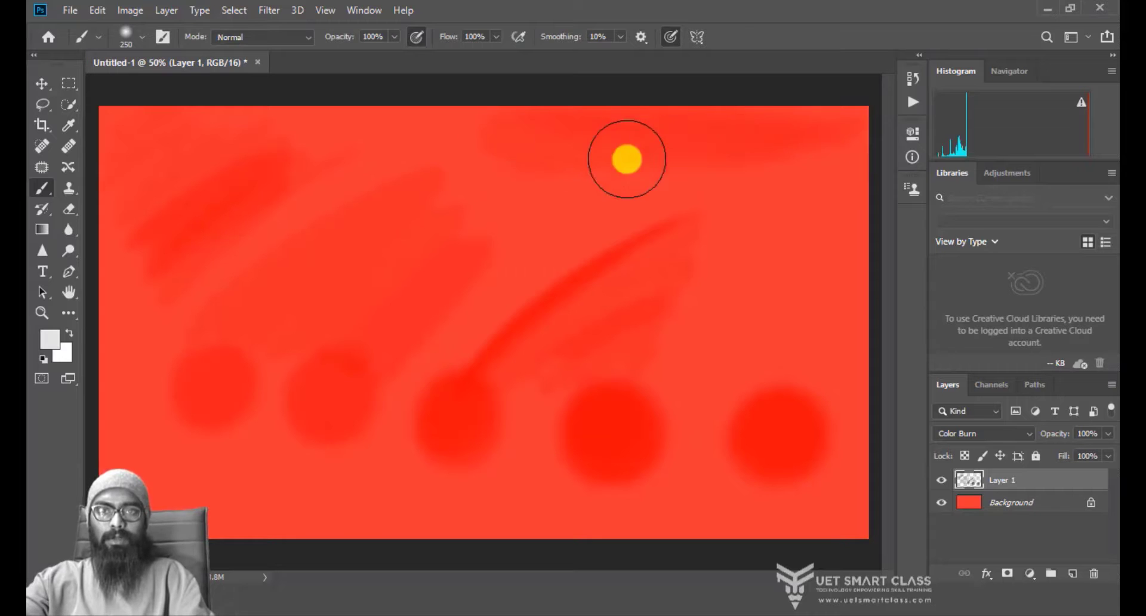
# Step: Set the foreground color to mid gray 7b7b7b and brush over the strokes along the canvas's upper right edge
pyautogui.click(42, 339)
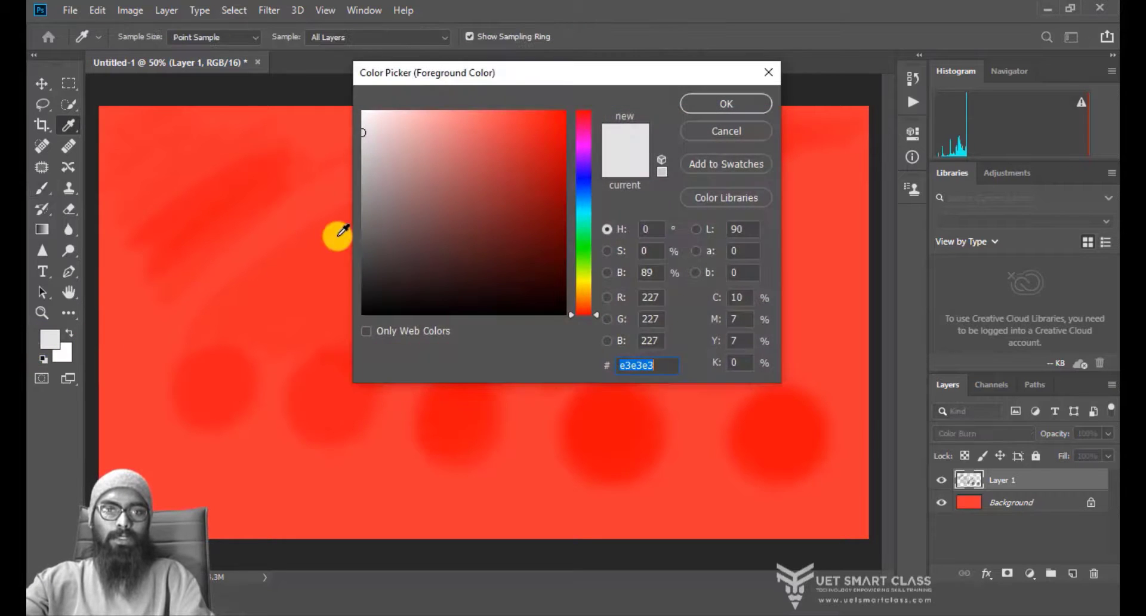
pyautogui.moveTo(335, 235); pyautogui.dragTo(361, 217)
pyautogui.click(740, 107)
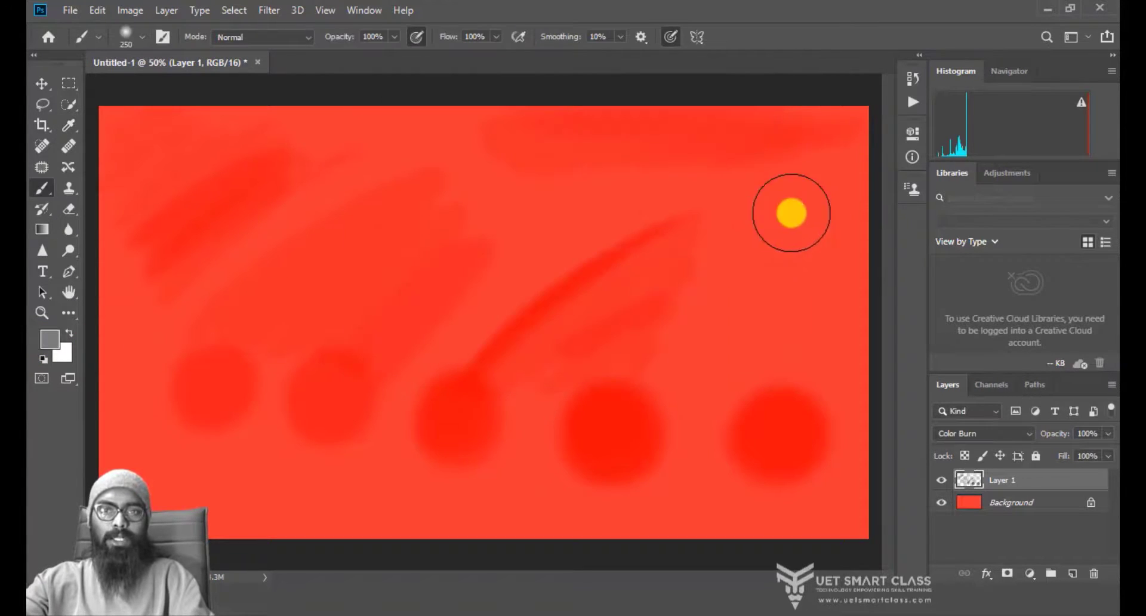
pyautogui.moveTo(678, 174)
pyautogui.mouseDown()
pyautogui.moveTo(630, 183)
pyautogui.moveTo(789, 171)
pyautogui.moveTo(621, 172)
pyautogui.mouseUp()
pyautogui.moveTo(588, 138)
pyautogui.mouseDown()
pyautogui.moveTo(494, 153)
pyautogui.moveTo(428, 146)
pyautogui.moveTo(614, 135)
pyautogui.moveTo(501, 130)
pyautogui.mouseUp()
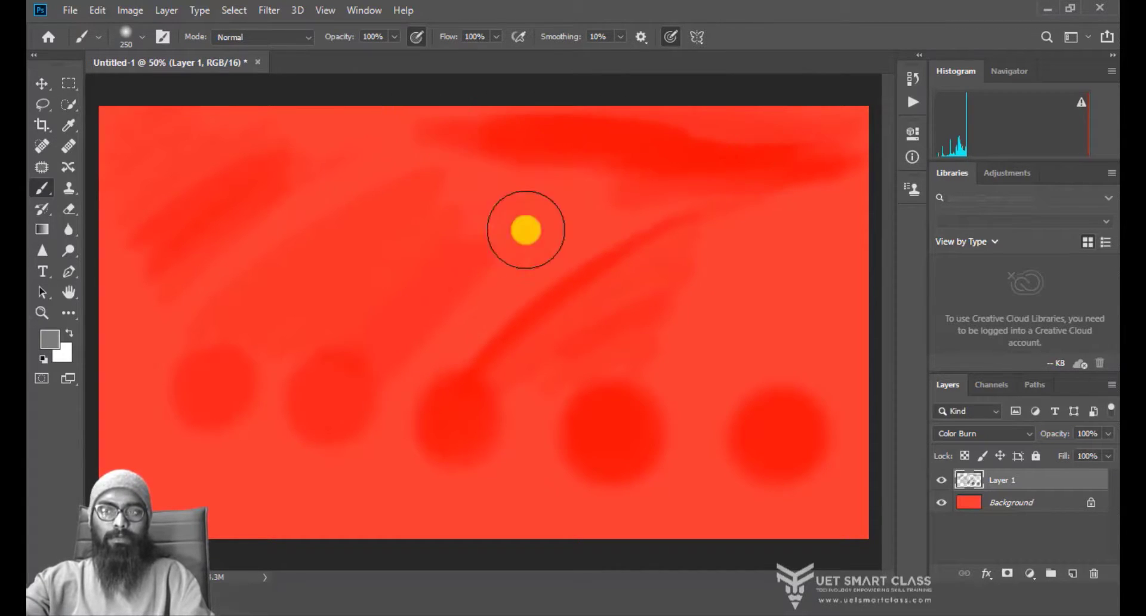
# Step: Set the foreground color to dark gray 414141 and brush loose strokes along the upper edge and across the middle of the canvas
pyautogui.click(50, 339)
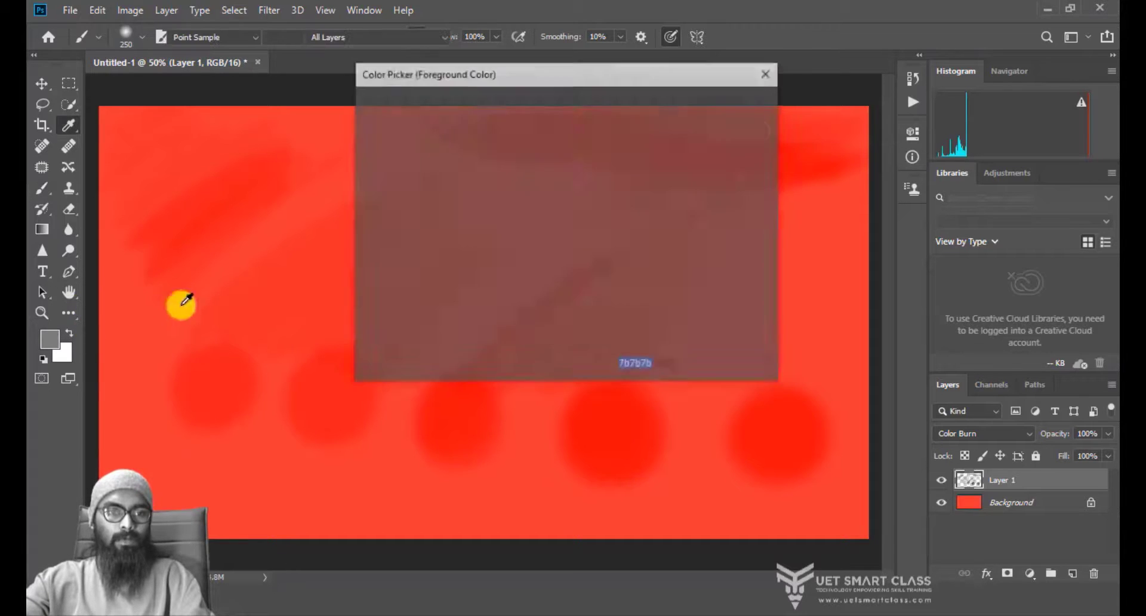
pyautogui.moveTo(363, 257); pyautogui.dragTo(349, 262)
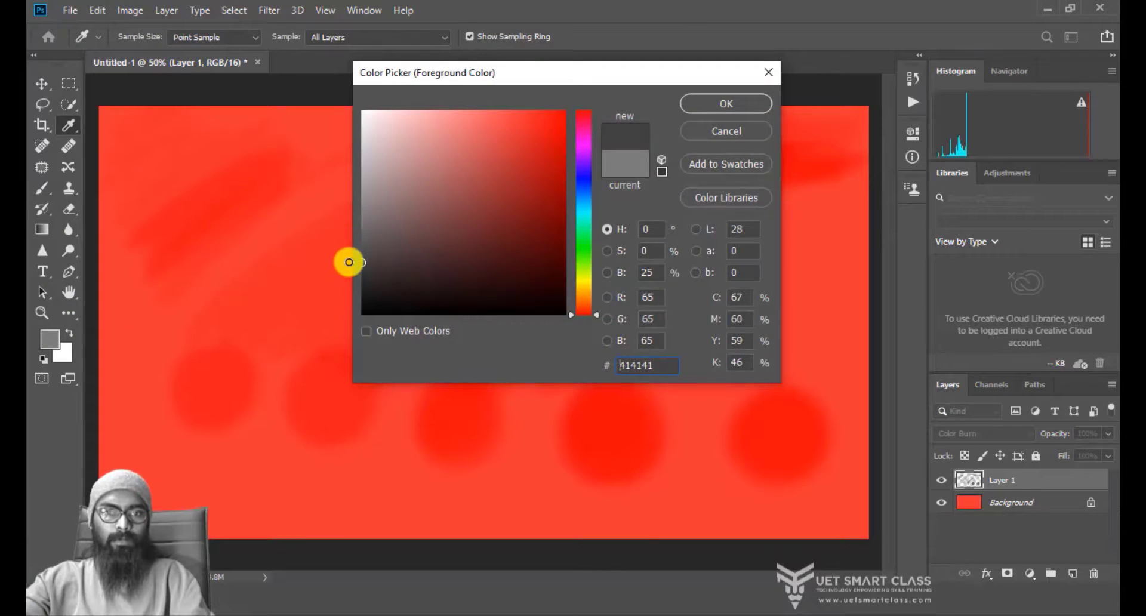
pyautogui.click(711, 106)
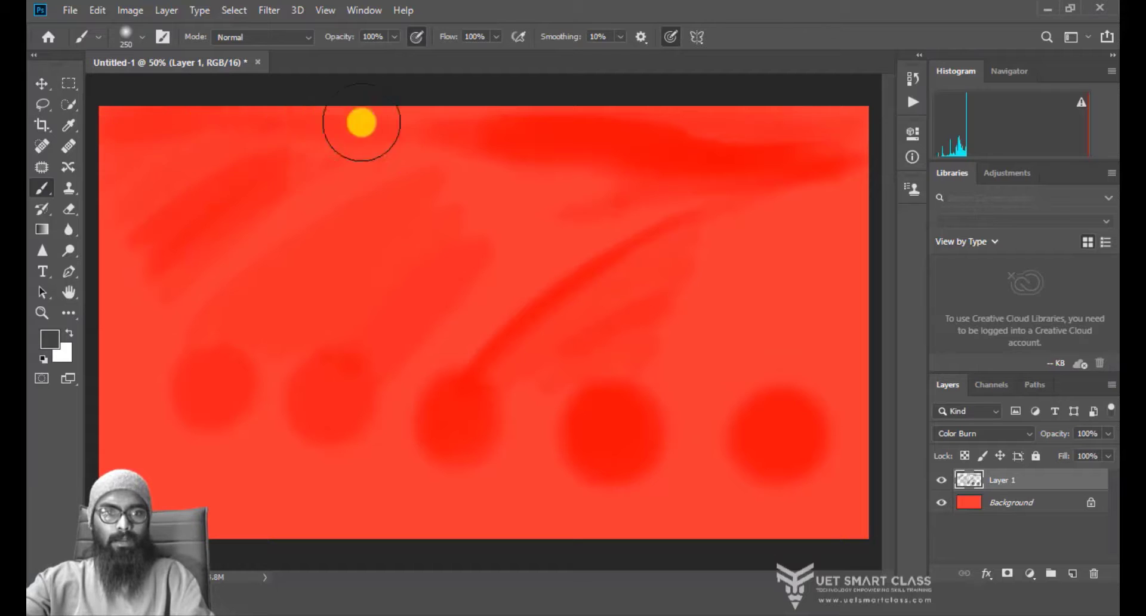
pyautogui.moveTo(361, 122)
pyautogui.mouseDown()
pyautogui.moveTo(334, 107)
pyautogui.moveTo(312, 111)
pyautogui.moveTo(436, 109)
pyautogui.moveTo(691, 131)
pyautogui.moveTo(388, 134)
pyautogui.moveTo(879, 125)
pyautogui.moveTo(269, 131)
pyautogui.moveTo(182, 141)
pyautogui.moveTo(103, 203)
pyautogui.moveTo(103, 164)
pyautogui.moveTo(96, 422)
pyautogui.moveTo(116, 249)
pyautogui.moveTo(111, 307)
pyautogui.moveTo(257, 263)
pyautogui.moveTo(568, 355)
pyautogui.moveTo(640, 389)
pyautogui.moveTo(868, 340)
pyautogui.moveTo(741, 372)
pyautogui.mouseUp()
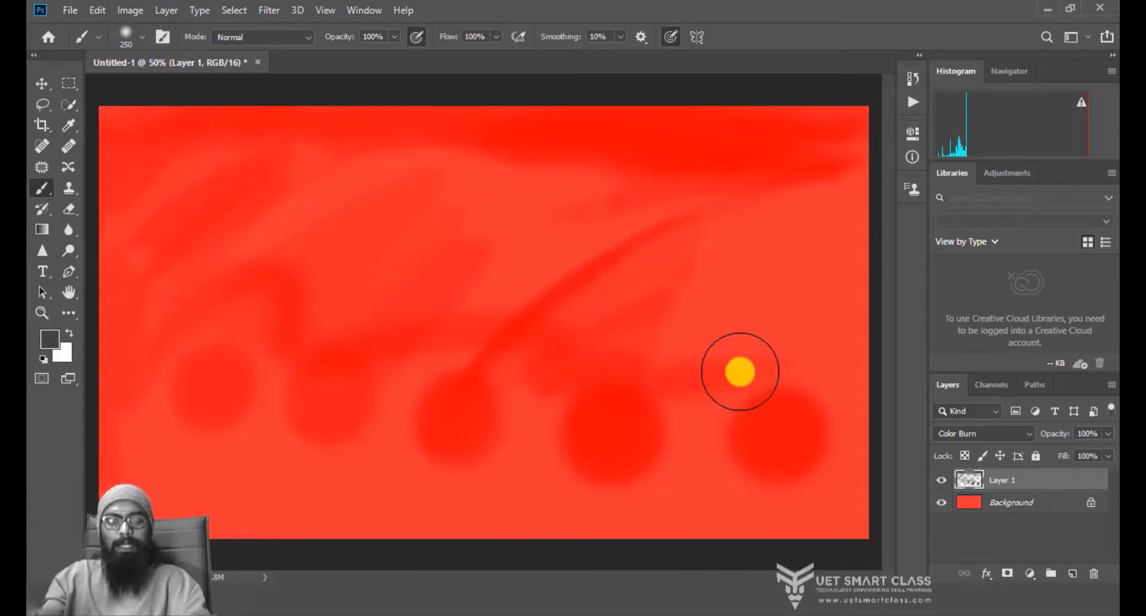
# Step: Fill Layer 1 with dark gray 414141 and check the foreground color without changing it
pyautogui.hotkey('alt', 'BackSpace')
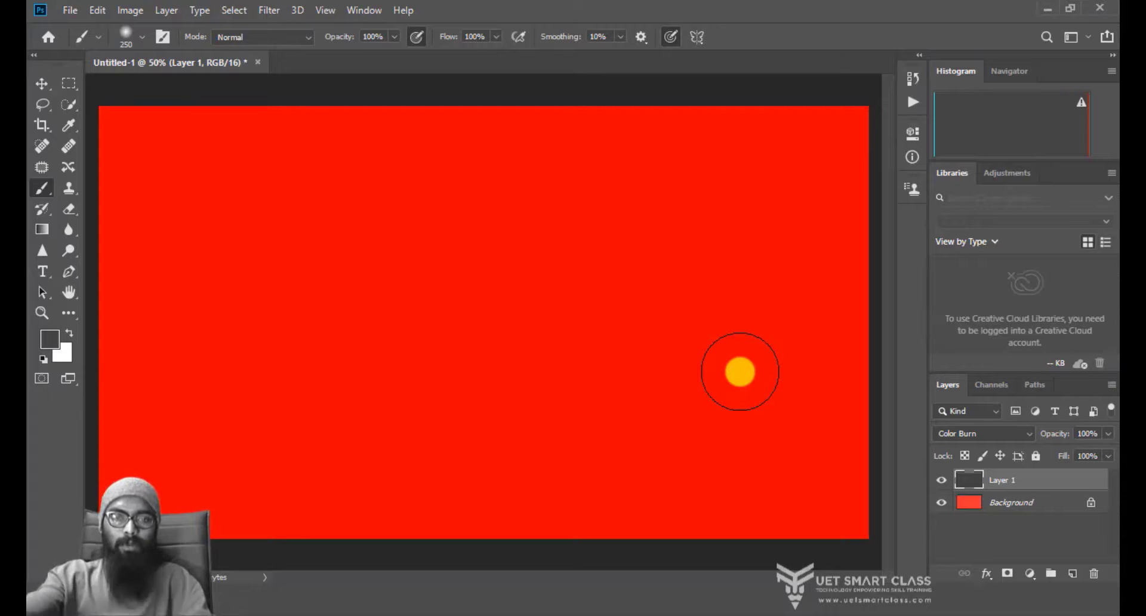
pyautogui.click(50, 339)
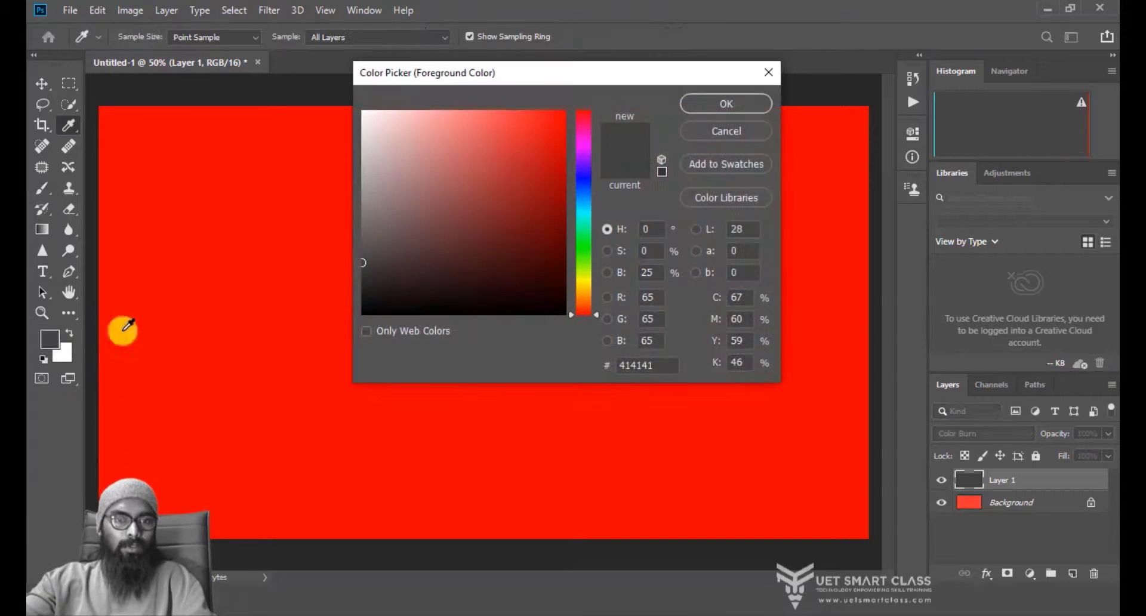
pyautogui.click(719, 134)
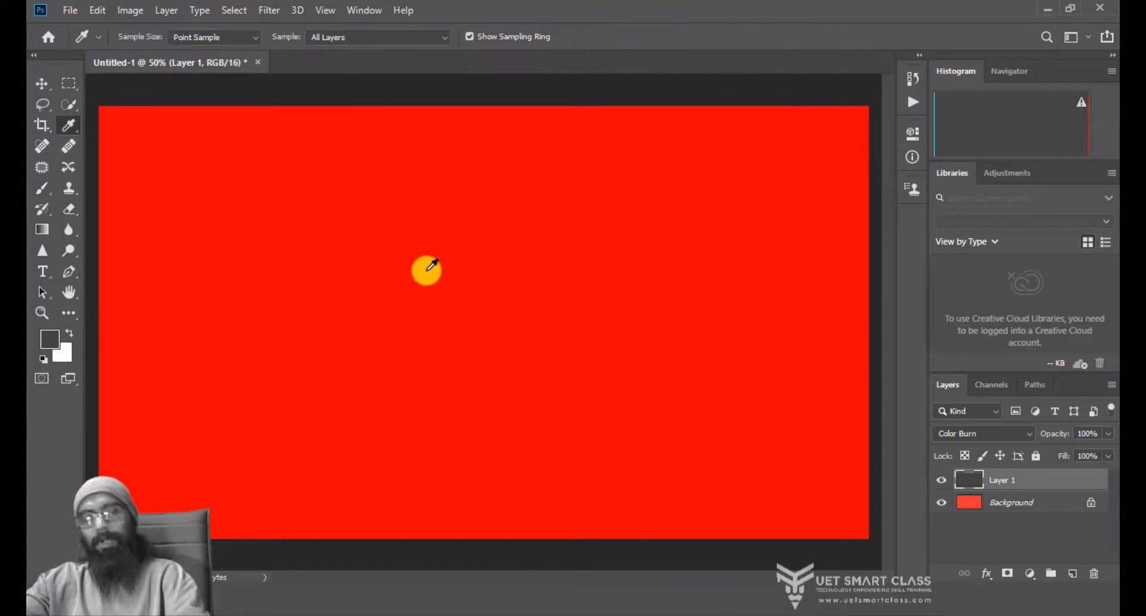
# Step: Sample the bright red from the canvas and darken the foreground color to a30000
pyautogui.press('b')
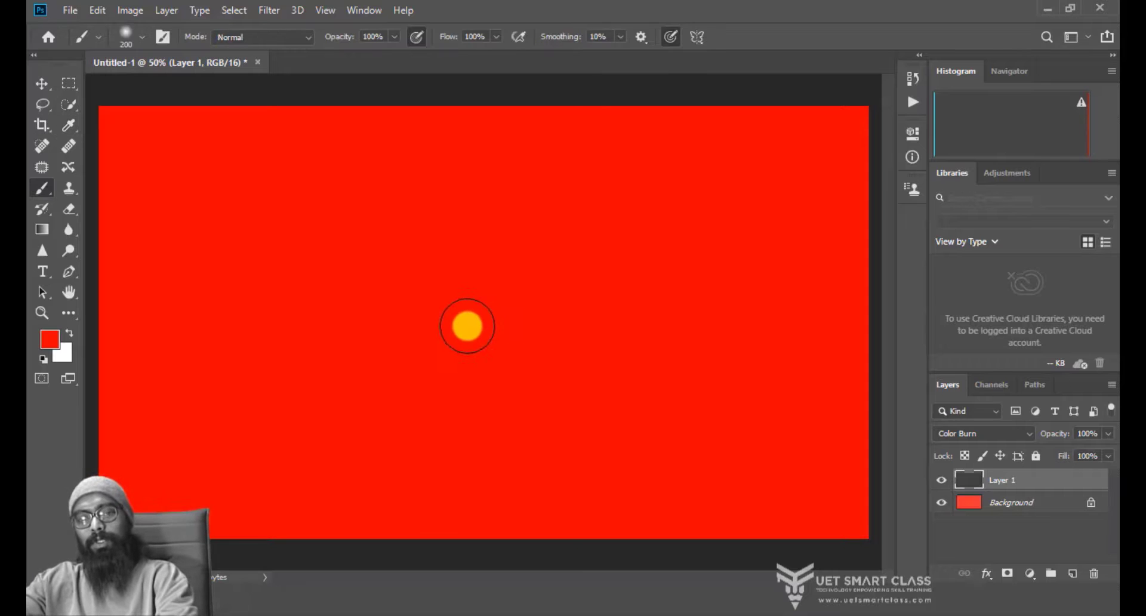
pyautogui.press(']')
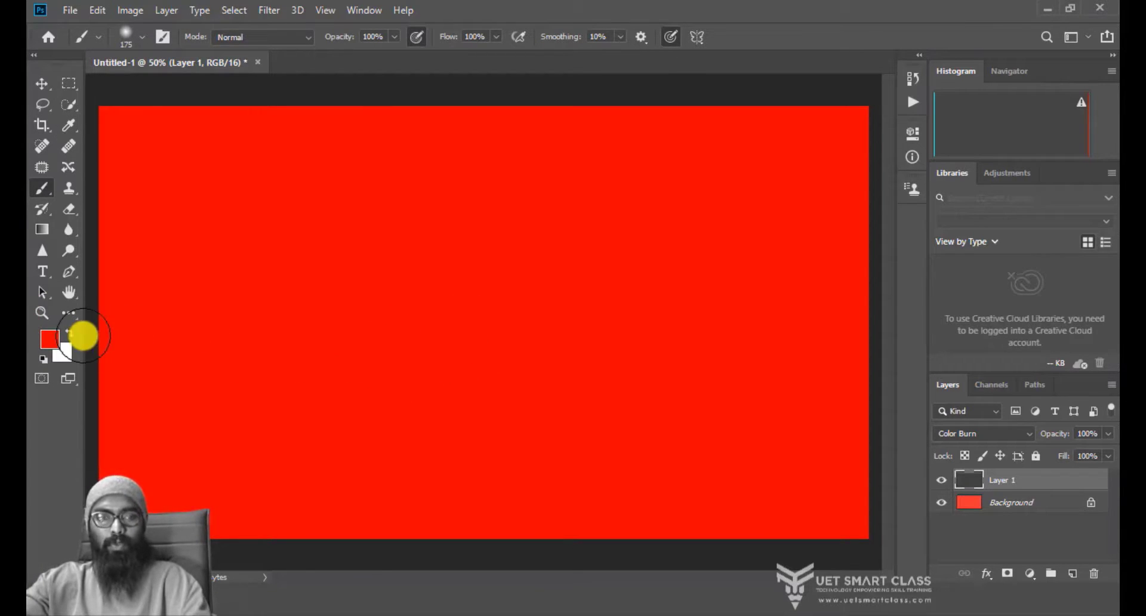
pyautogui.click(51, 340)
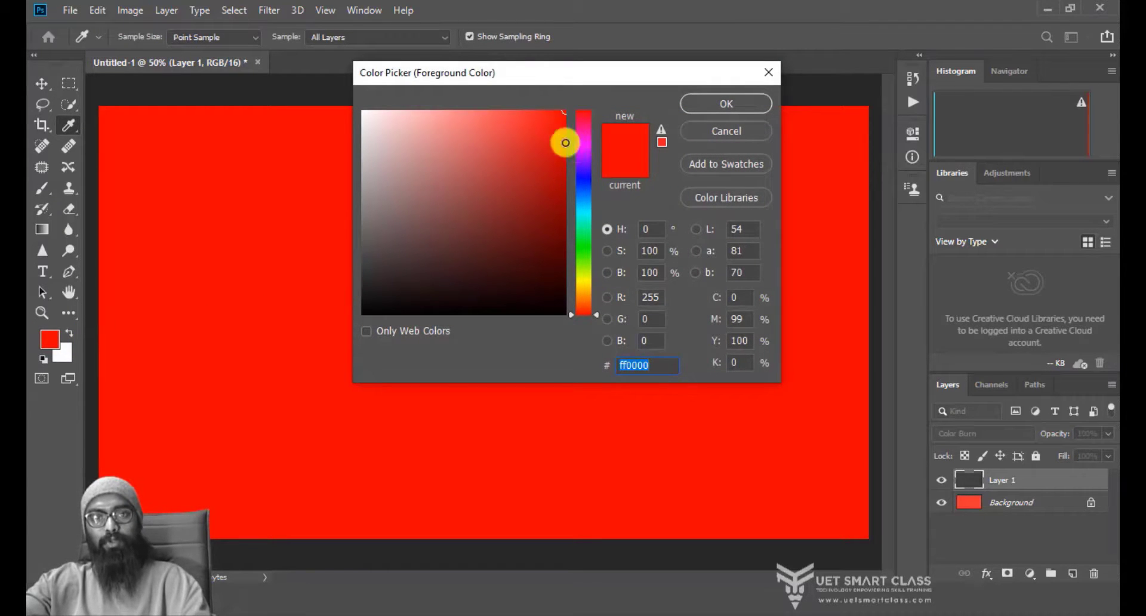
pyautogui.moveTo(566, 143); pyautogui.dragTo(570, 184)
pyautogui.click(725, 104)
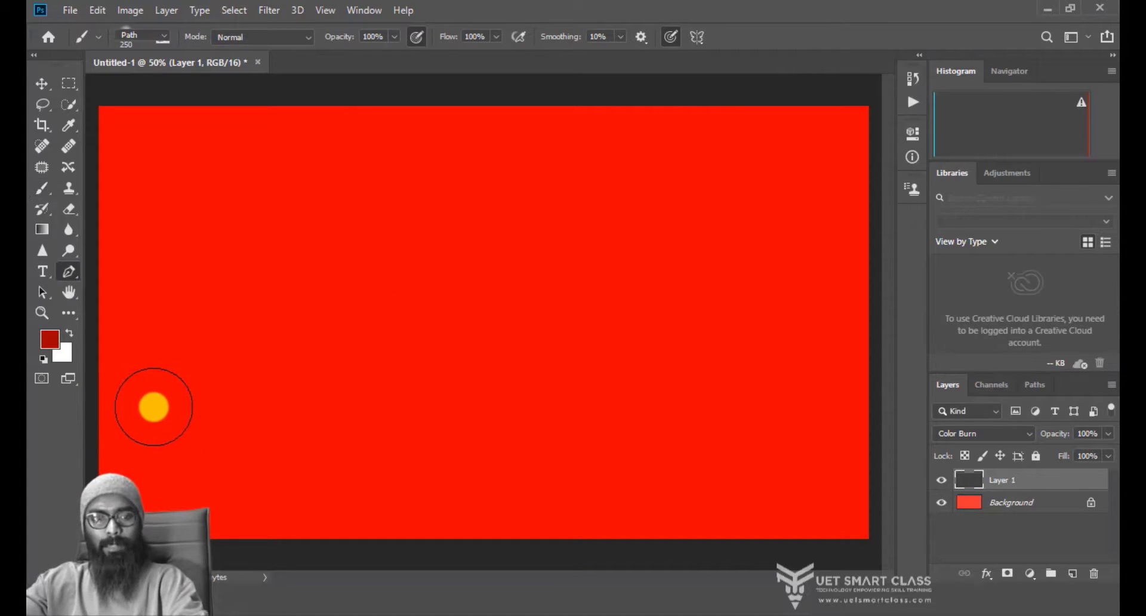
# Step: Delete the gray-filled Color Burn layer and add a new empty layer above the Background
pyautogui.press('p')
pyautogui.press('b')
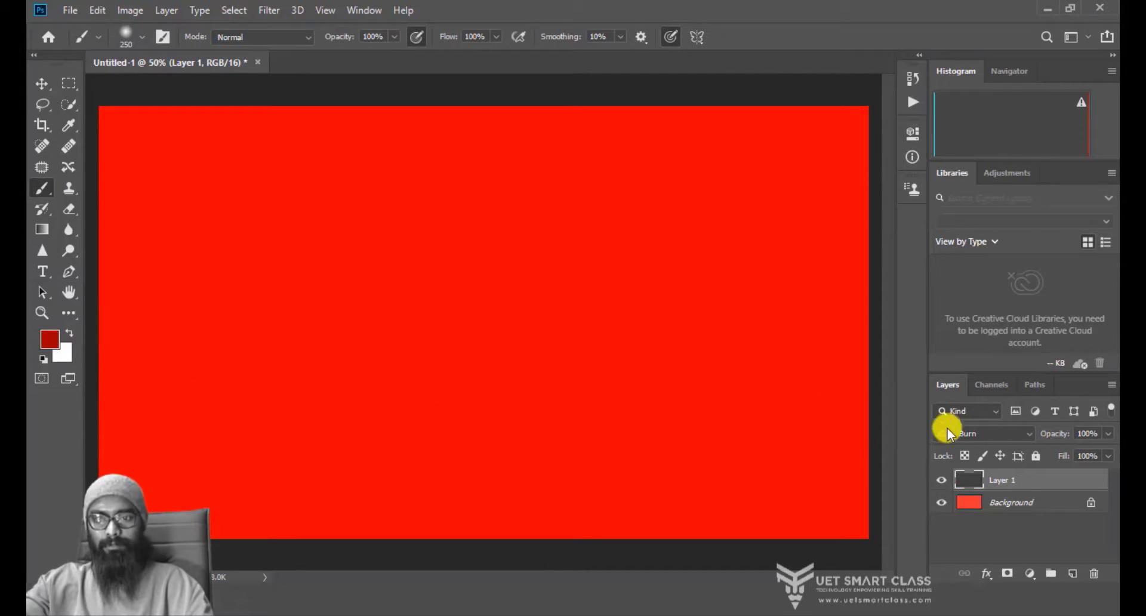
pyautogui.press('Delete')
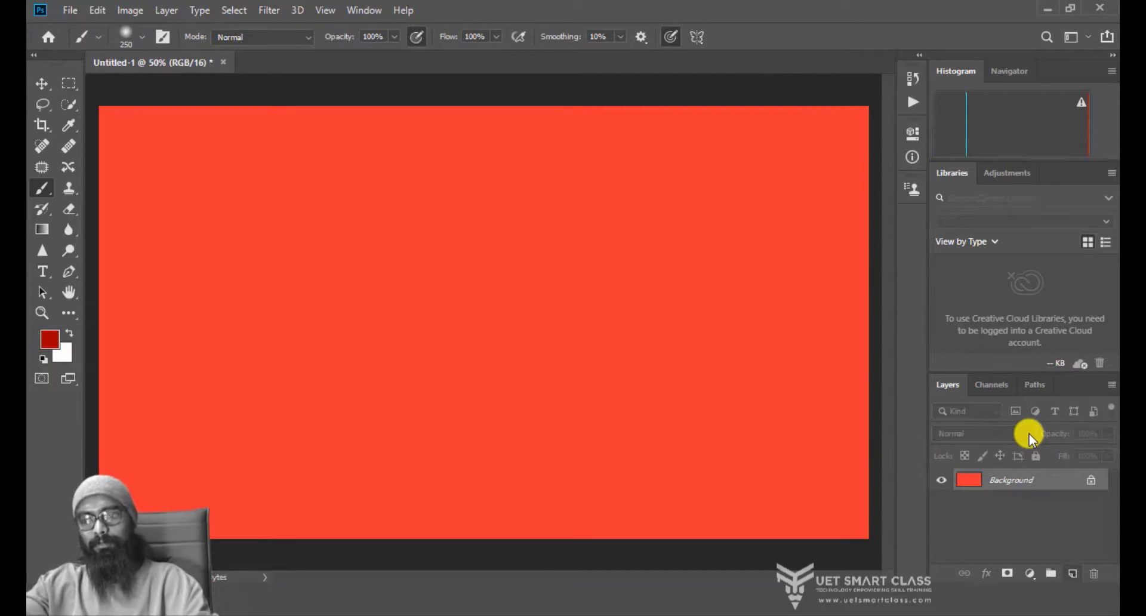
pyautogui.click(1072, 573)
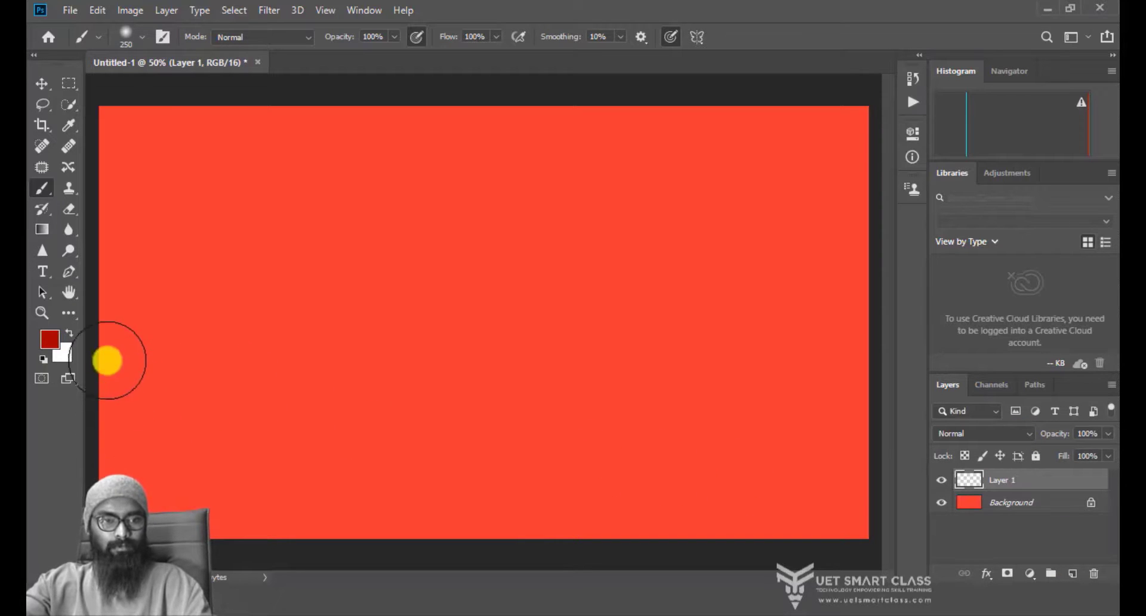
# Step: Brush a soft dark red slope over the lower-left corner of the canvas with the 250 px brush, tapering along the lower edge
pyautogui.moveTo(107, 388)
pyautogui.mouseDown()
pyautogui.moveTo(122, 416)
pyautogui.moveTo(181, 493)
pyautogui.moveTo(143, 428)
pyautogui.moveTo(255, 526)
pyautogui.moveTo(293, 526)
pyautogui.moveTo(173, 501)
pyautogui.moveTo(105, 396)
pyautogui.moveTo(104, 466)
pyautogui.mouseUp()
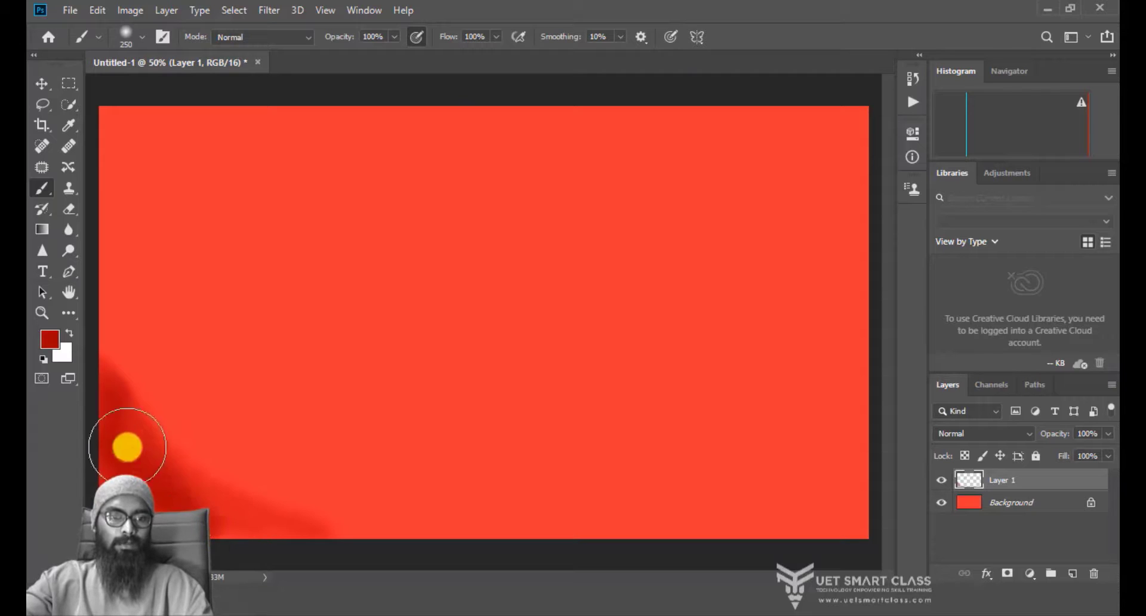
pyautogui.moveTo(127, 446)
pyautogui.mouseDown()
pyautogui.moveTo(307, 540)
pyautogui.moveTo(168, 505)
pyautogui.mouseUp()
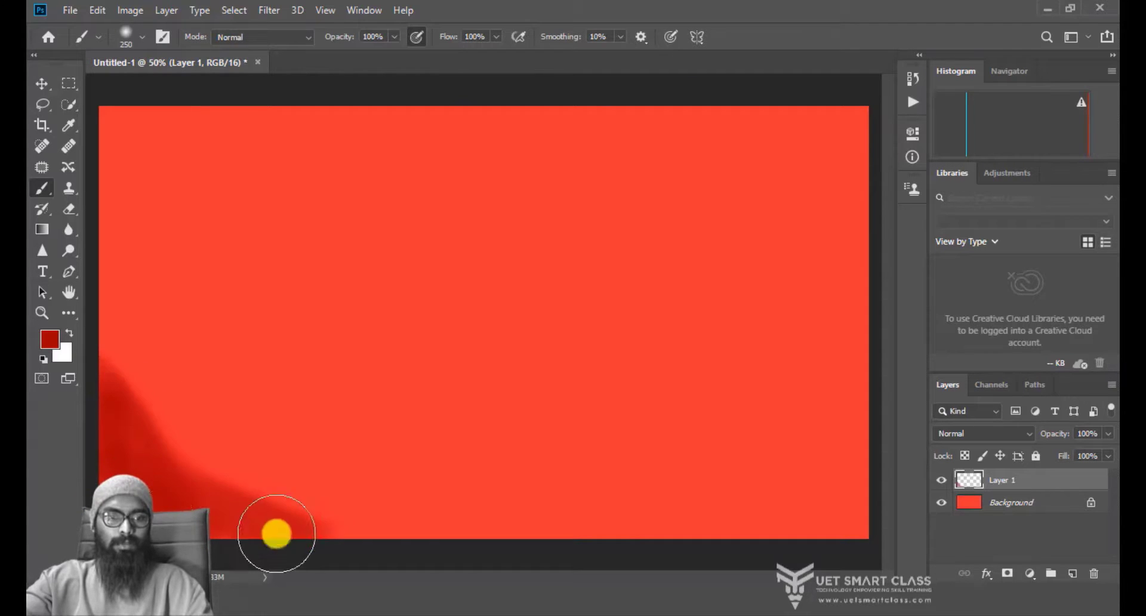
pyautogui.moveTo(276, 533)
pyautogui.mouseDown()
pyautogui.moveTo(247, 522)
pyautogui.moveTo(521, 560)
pyautogui.moveTo(357, 534)
pyautogui.moveTo(761, 565)
pyautogui.moveTo(598, 531)
pyautogui.moveTo(105, 483)
pyautogui.mouseUp()
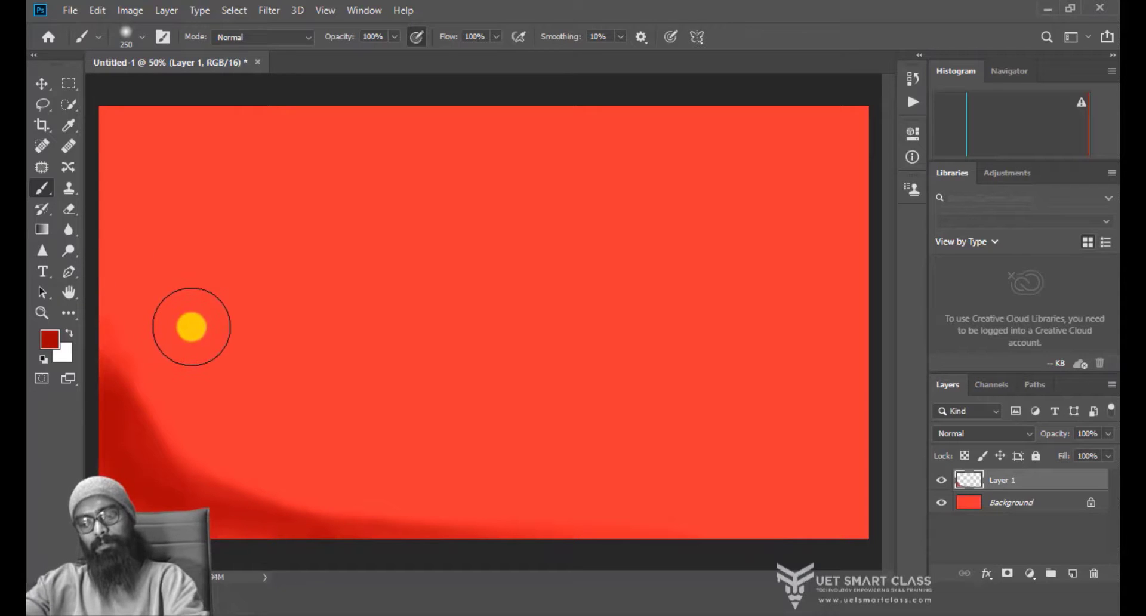
# Step: With a 45 px brush, sketch a thin tree trunk up the canvas's left edge with a side branch
pyautogui.press('p')
pyautogui.press('b')
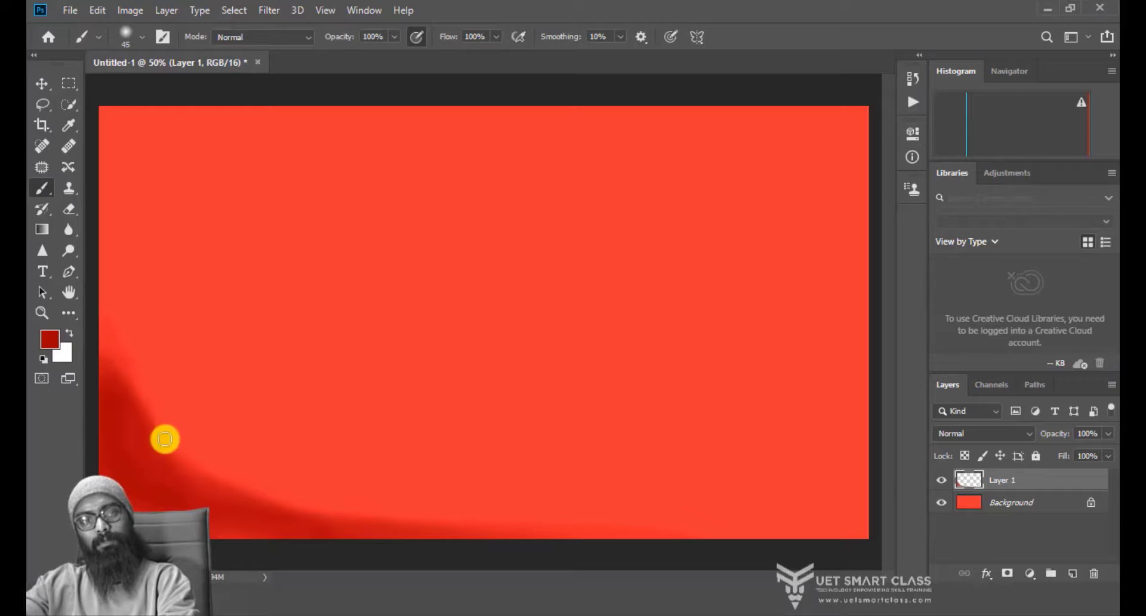
pyautogui.moveTo(117, 324)
pyautogui.mouseDown()
pyautogui.moveTo(154, 234)
pyautogui.moveTo(144, 253)
pyautogui.moveTo(279, 213)
pyautogui.moveTo(172, 242)
pyautogui.moveTo(266, 206)
pyautogui.moveTo(191, 220)
pyautogui.moveTo(273, 201)
pyautogui.moveTo(159, 233)
pyautogui.moveTo(152, 246)
pyautogui.moveTo(197, 155)
pyautogui.moveTo(150, 222)
pyautogui.moveTo(195, 157)
pyautogui.moveTo(207, 99)
pyautogui.moveTo(207, 146)
pyautogui.moveTo(207, 125)
pyautogui.moveTo(154, 237)
pyautogui.mouseUp()
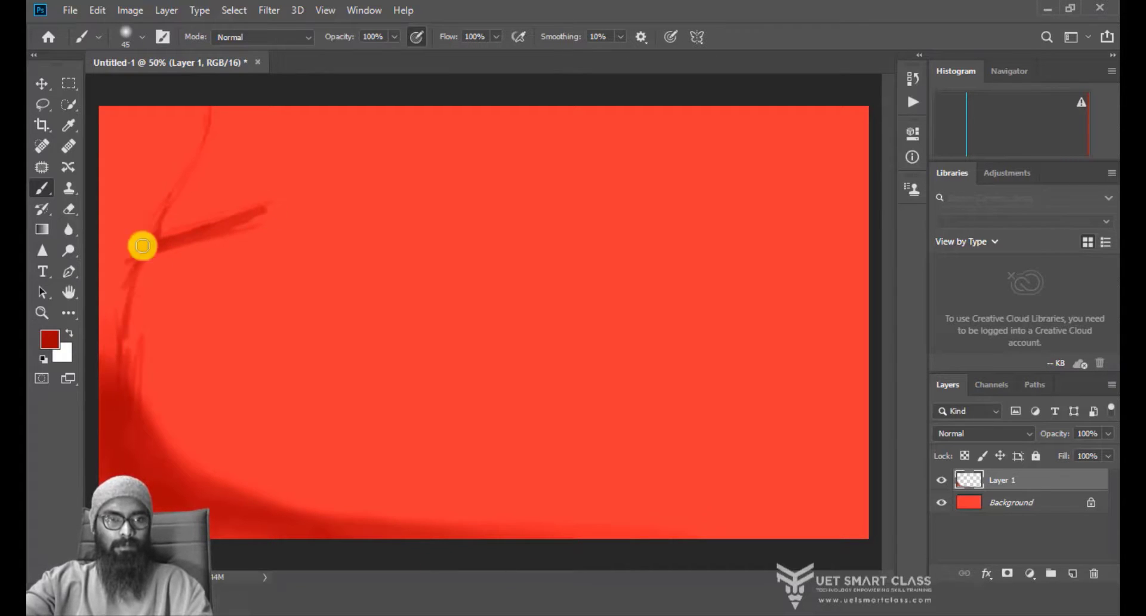
pyautogui.moveTo(132, 263)
pyautogui.mouseDown()
pyautogui.moveTo(151, 204)
pyautogui.moveTo(122, 275)
pyautogui.moveTo(113, 226)
pyautogui.mouseUp()
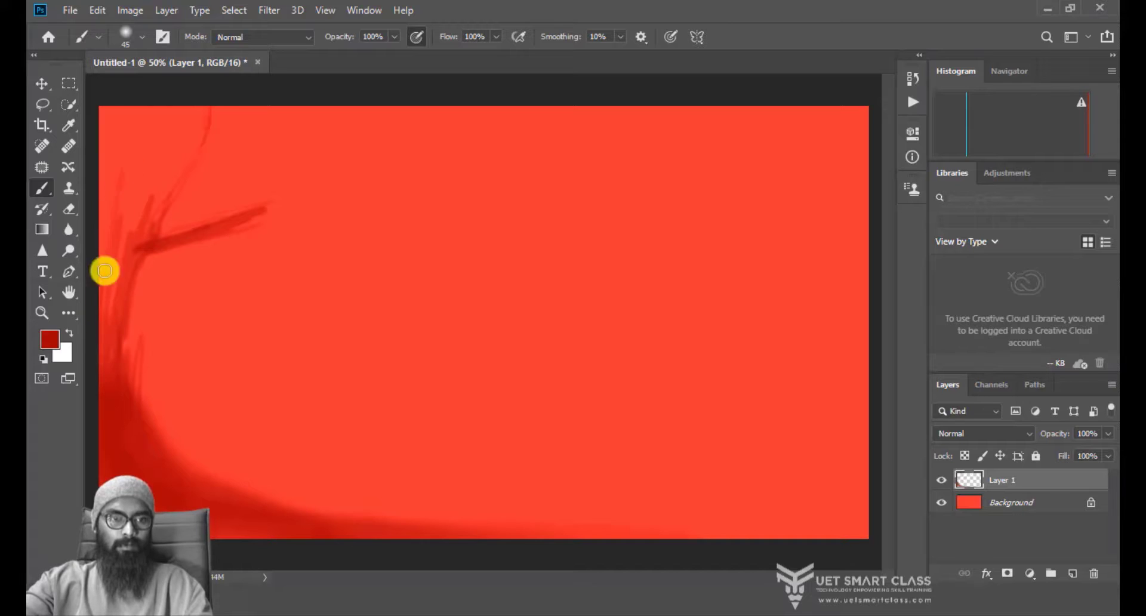
# Step: Thicken the tree trunk from the canvas's upper-left corner down to the slope, using an 80 px brush for the heavier strokes
pyautogui.moveTo(105, 271); pyautogui.dragTo(96, 272)
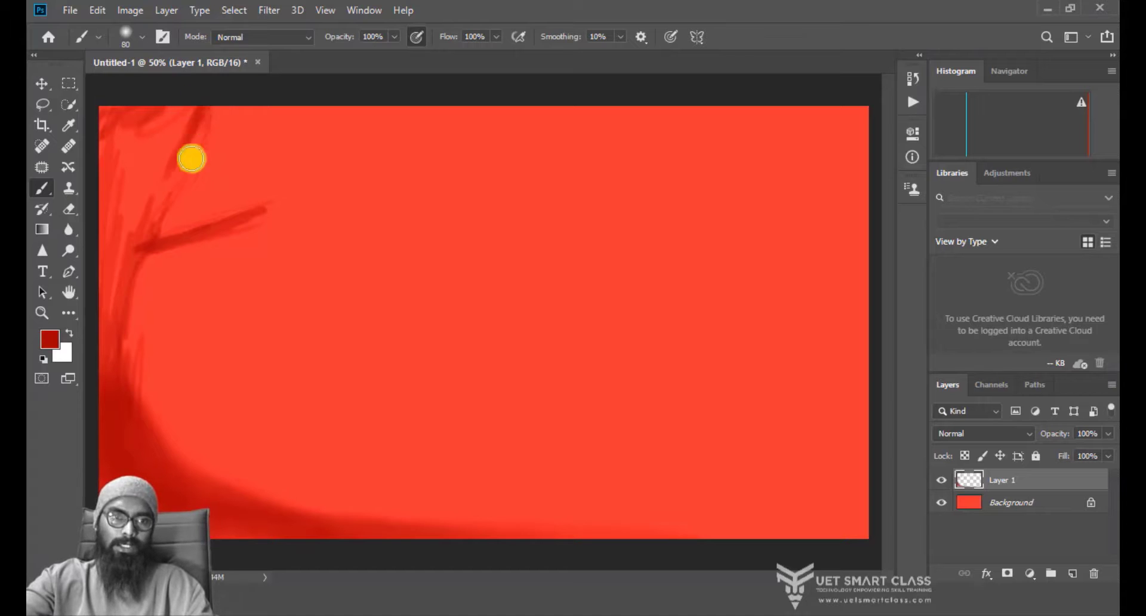
pyautogui.moveTo(140, 229)
pyautogui.mouseDown()
pyautogui.moveTo(121, 264)
pyautogui.moveTo(143, 227)
pyautogui.moveTo(109, 280)
pyautogui.moveTo(126, 204)
pyautogui.moveTo(105, 265)
pyautogui.mouseUp()
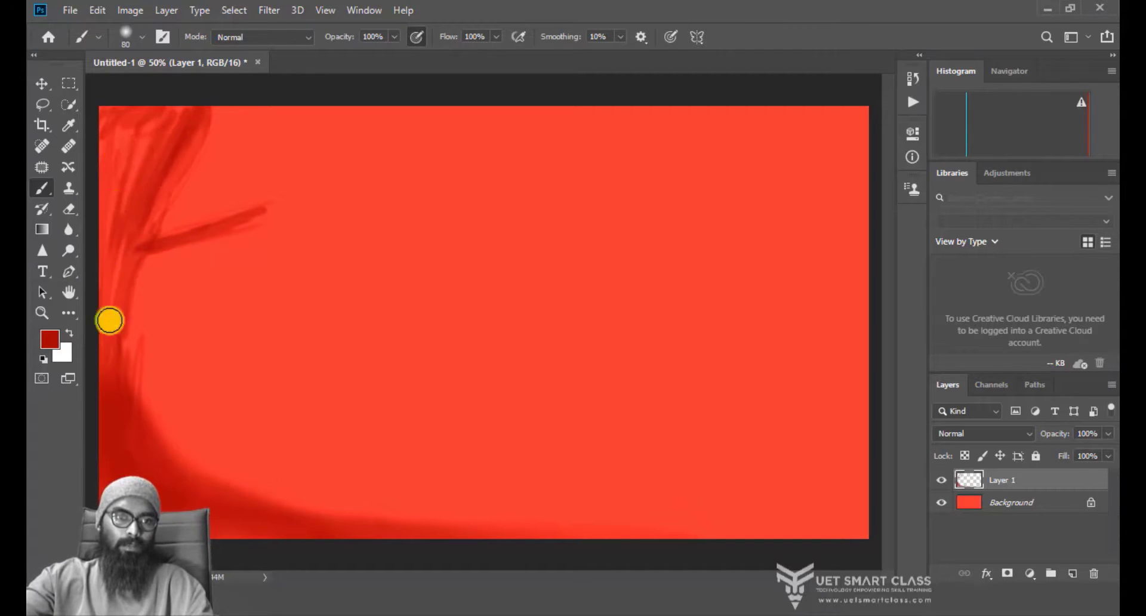
pyautogui.moveTo(110, 321)
pyautogui.mouseDown()
pyautogui.moveTo(87, 352)
pyautogui.moveTo(136, 299)
pyautogui.moveTo(143, 437)
pyautogui.mouseUp()
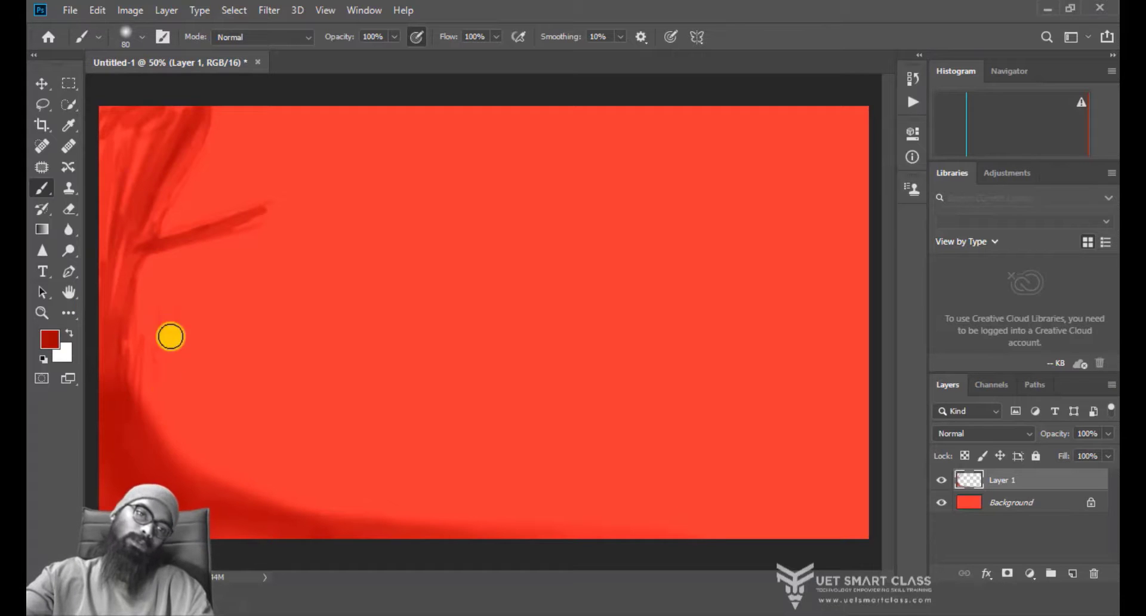
# Step: Paint two tall, slightly tilted posts beside the trunk, running from the branch down to the slope
pyautogui.moveTo(170, 337)
pyautogui.mouseDown()
pyautogui.moveTo(162, 471)
pyautogui.moveTo(184, 267)
pyautogui.moveTo(172, 277)
pyautogui.moveTo(172, 422)
pyautogui.moveTo(209, 188)
pyautogui.mouseUp()
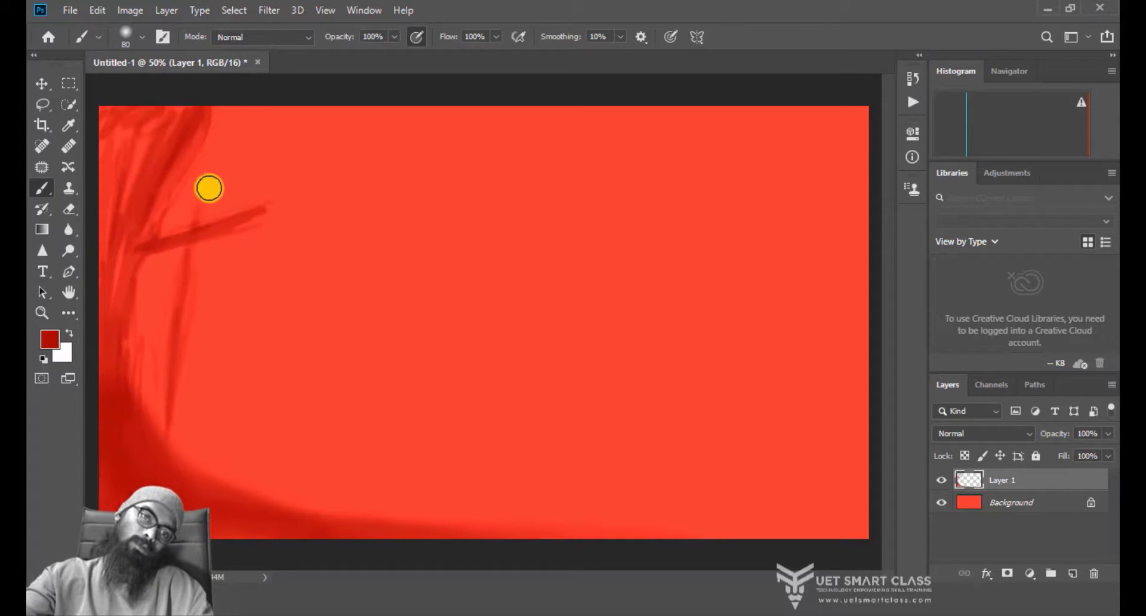
pyautogui.moveTo(261, 143); pyautogui.dragTo(206, 493)
pyautogui.moveTo(227, 433); pyautogui.dragTo(214, 482)
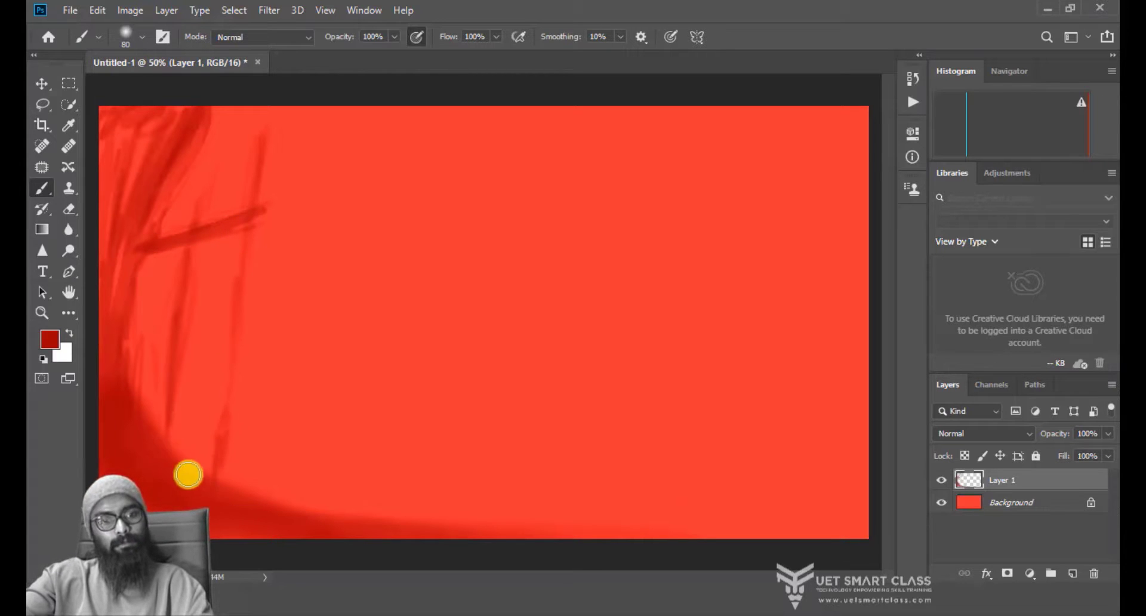
# Step: Set the foreground to a darker red and brush short shadow strokes from the bases of the two posts across the slope
pyautogui.click(52, 338)
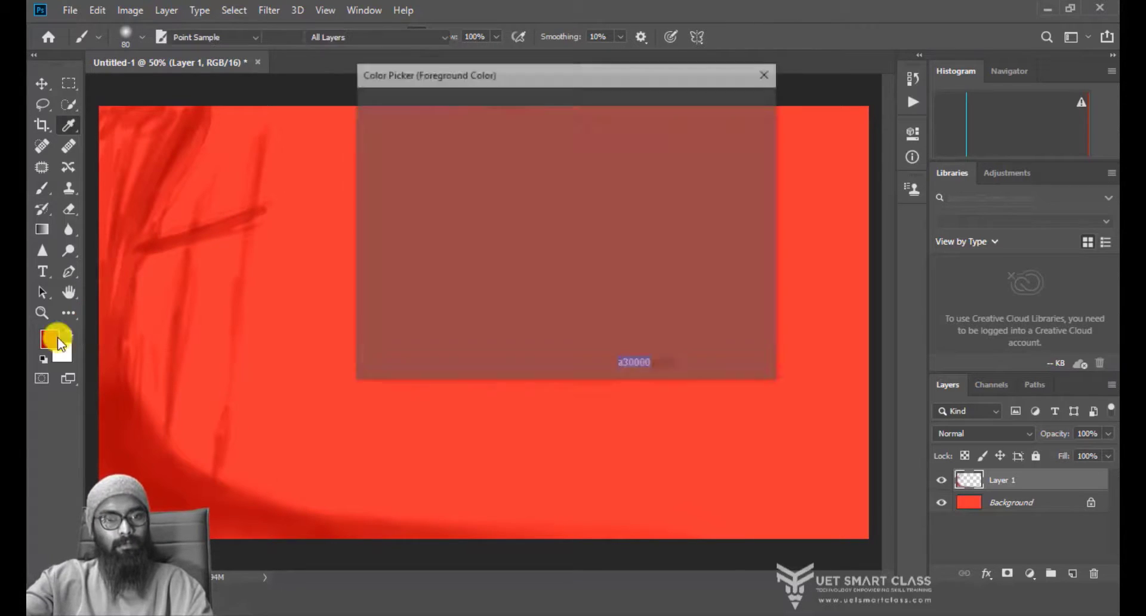
pyautogui.click(548, 227)
pyautogui.click(733, 101)
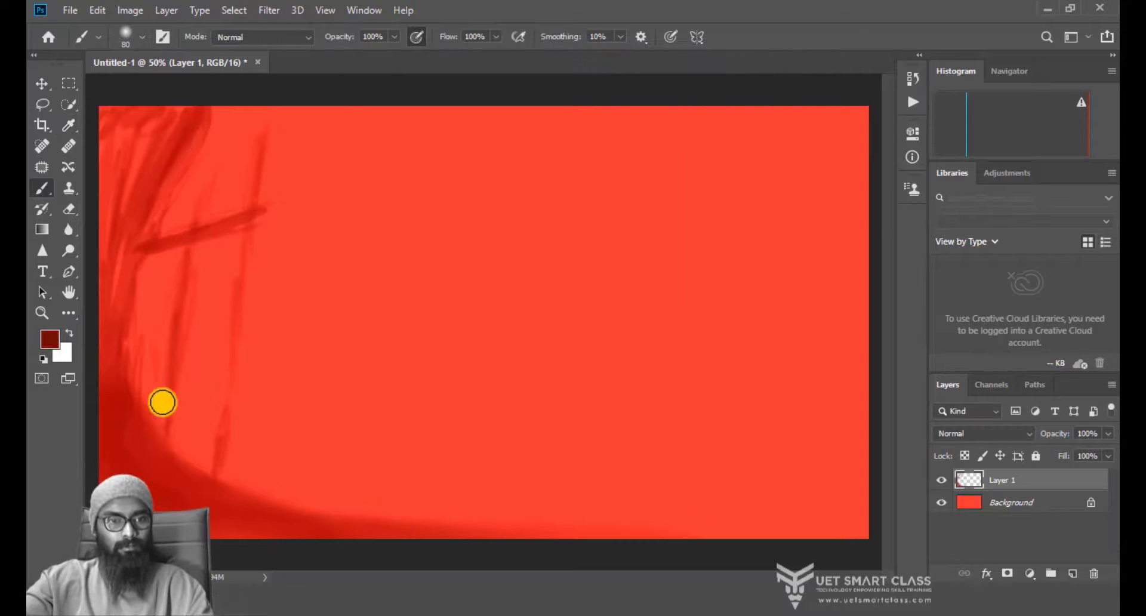
pyautogui.moveTo(148, 449); pyautogui.dragTo(78, 472)
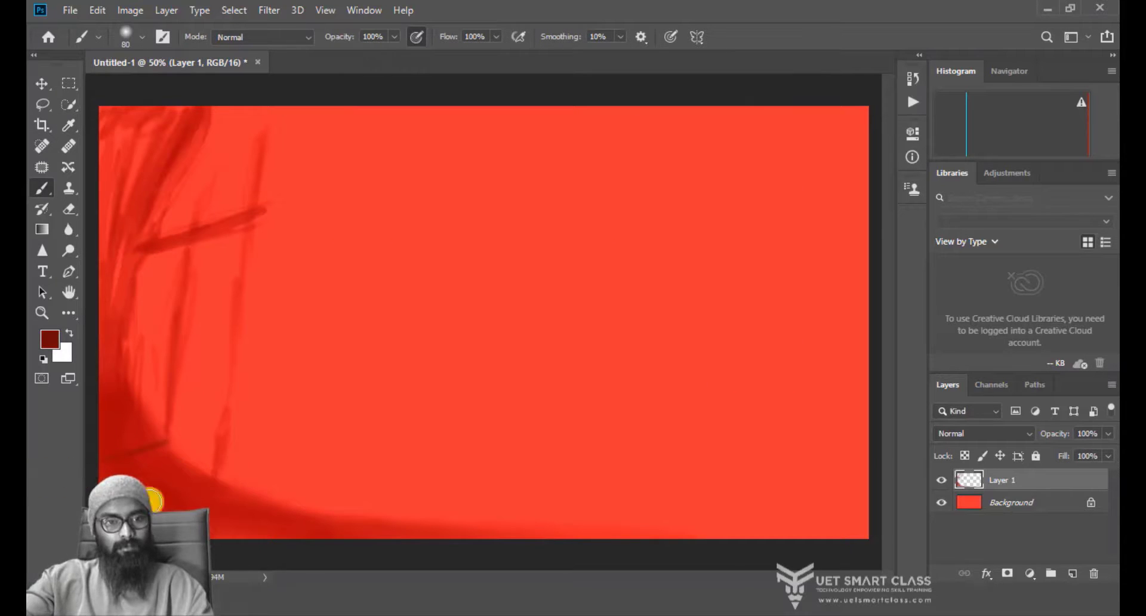
pyautogui.moveTo(169, 500)
pyautogui.mouseDown()
pyautogui.moveTo(220, 481)
pyautogui.moveTo(56, 527)
pyautogui.moveTo(215, 481)
pyautogui.moveTo(160, 489)
pyautogui.mouseUp()
# Step: Sample a red from the painting and, with a 35 px brush, draw a thin descending line from the outer post to the canvas's right edge
pyautogui.press('i')
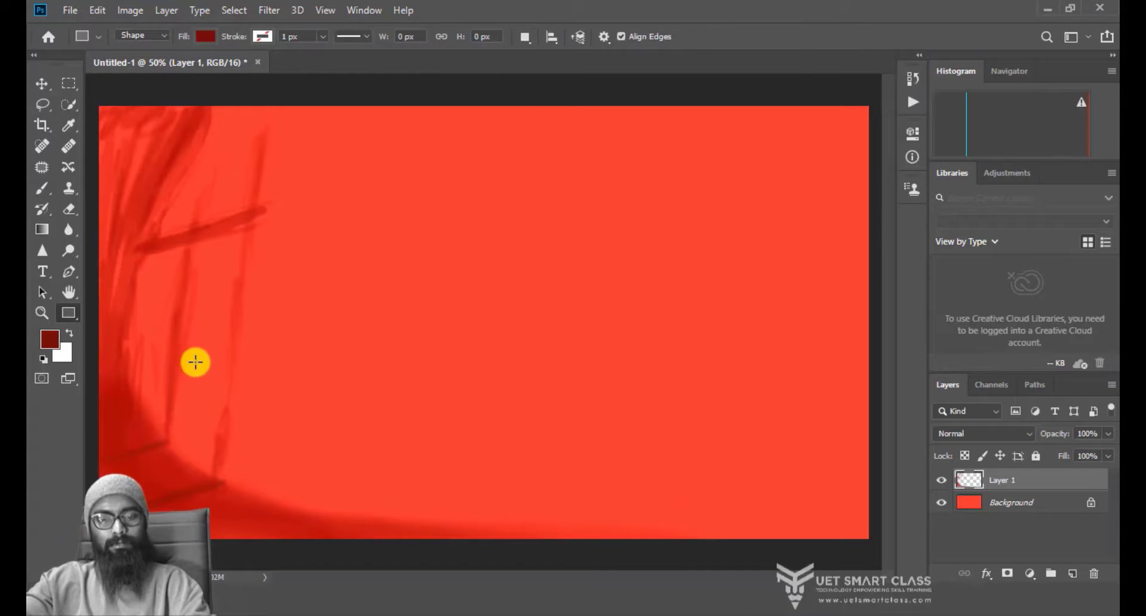
pyautogui.moveTo(195, 357); pyautogui.dragTo(180, 340)
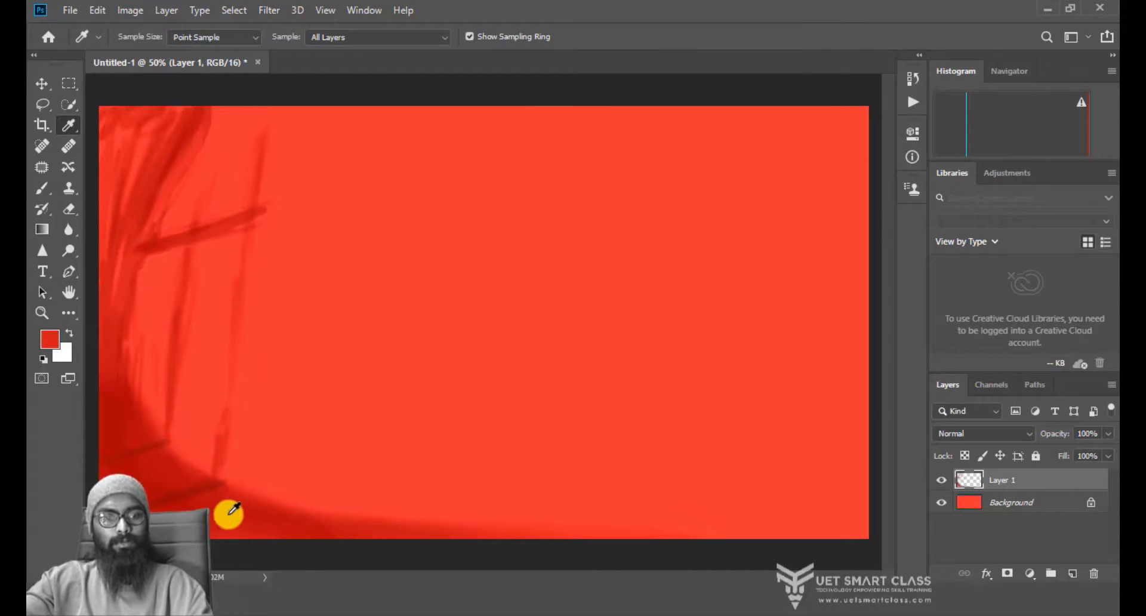
pyautogui.press('[')
pyautogui.press('[')
pyautogui.press('[')
pyautogui.press('[')
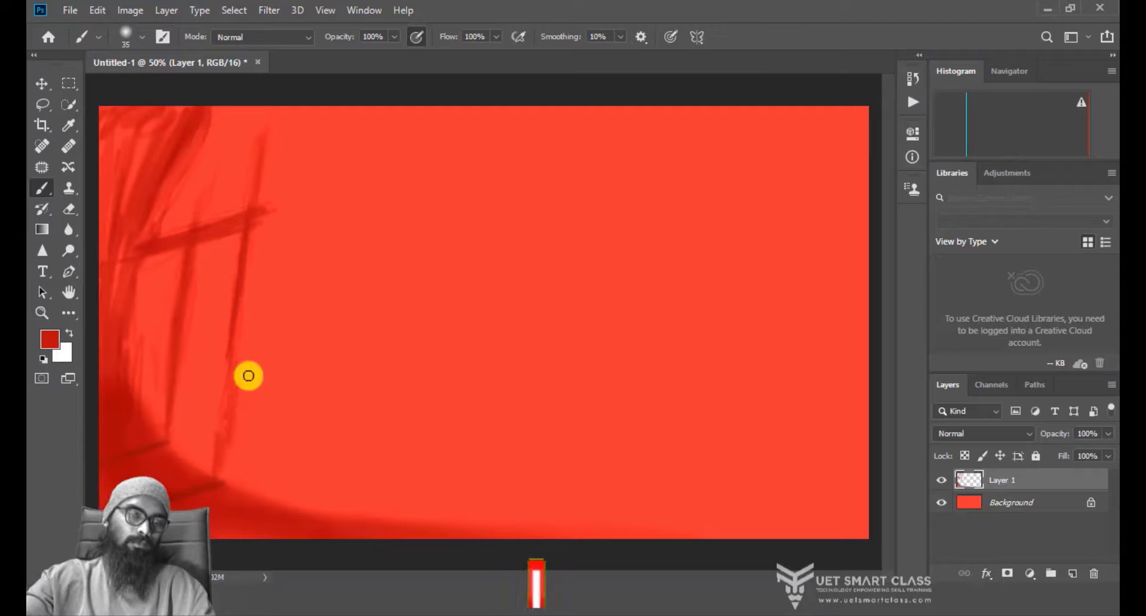
pyautogui.moveTo(245, 363); pyautogui.dragTo(371, 417)
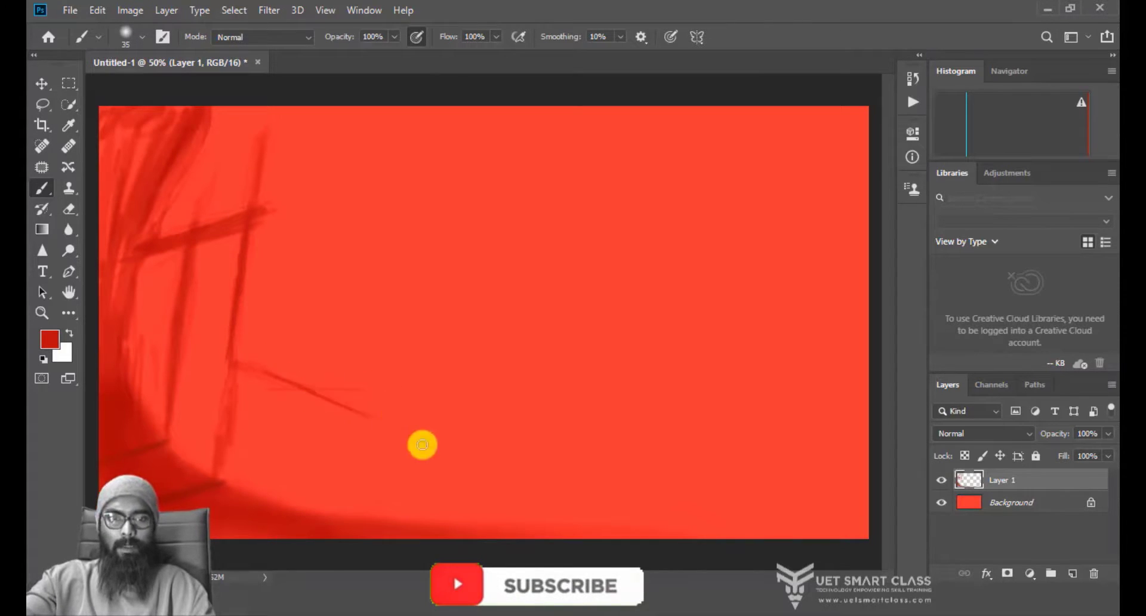
pyautogui.moveTo(366, 414)
pyautogui.mouseDown()
pyautogui.moveTo(496, 442)
pyautogui.moveTo(511, 428)
pyautogui.moveTo(476, 447)
pyautogui.moveTo(606, 450)
pyautogui.moveTo(465, 444)
pyautogui.moveTo(721, 447)
pyautogui.moveTo(835, 491)
pyautogui.mouseUp()
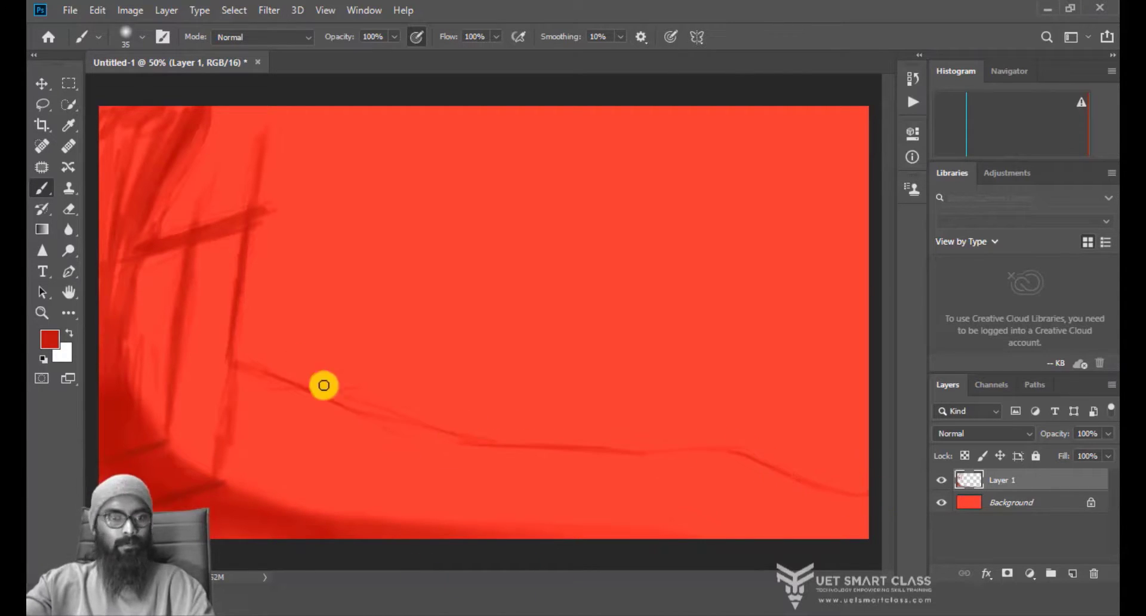
# Step: Paint a row of thin vertical fence strokes across the descending line, from the outer post to the canvas's right edge
pyautogui.moveTo(262, 400); pyautogui.dragTo(238, 494)
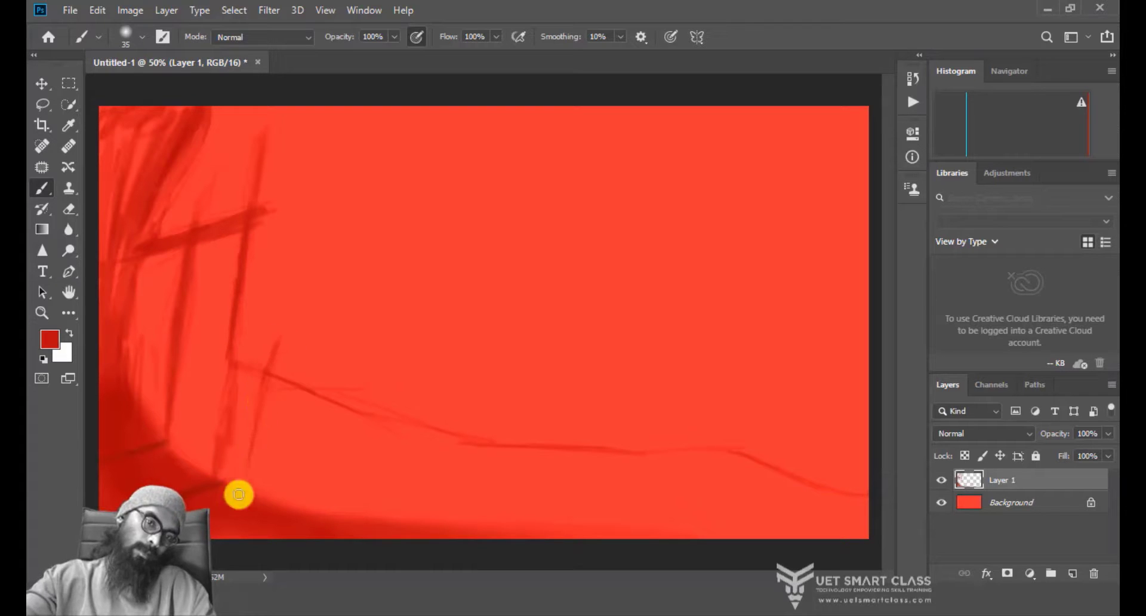
pyautogui.moveTo(289, 349); pyautogui.dragTo(256, 492)
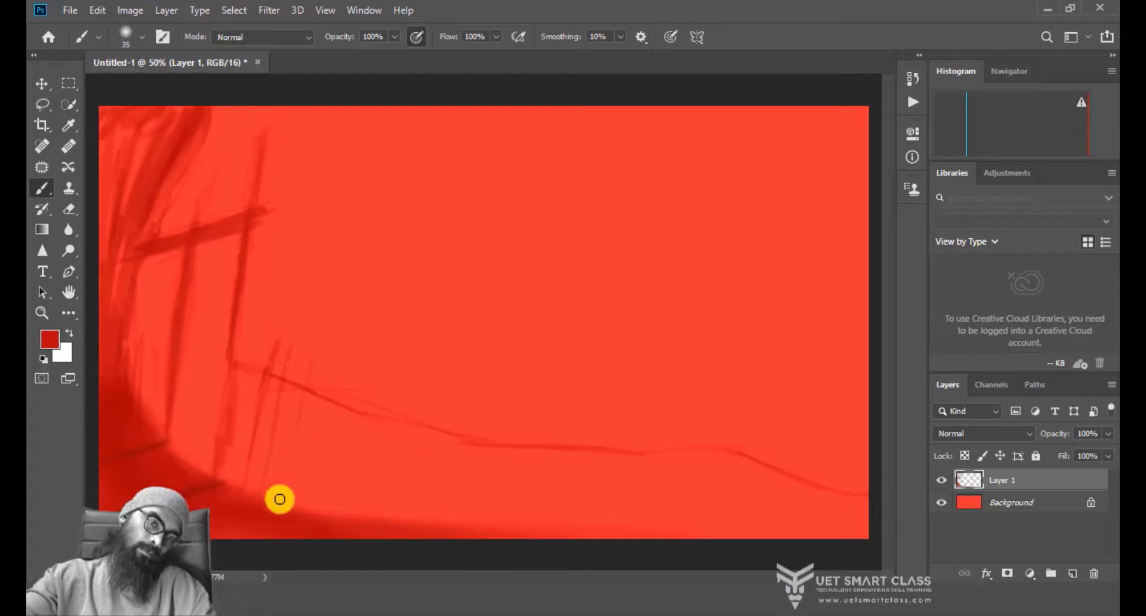
pyautogui.moveTo(317, 340); pyautogui.dragTo(292, 472)
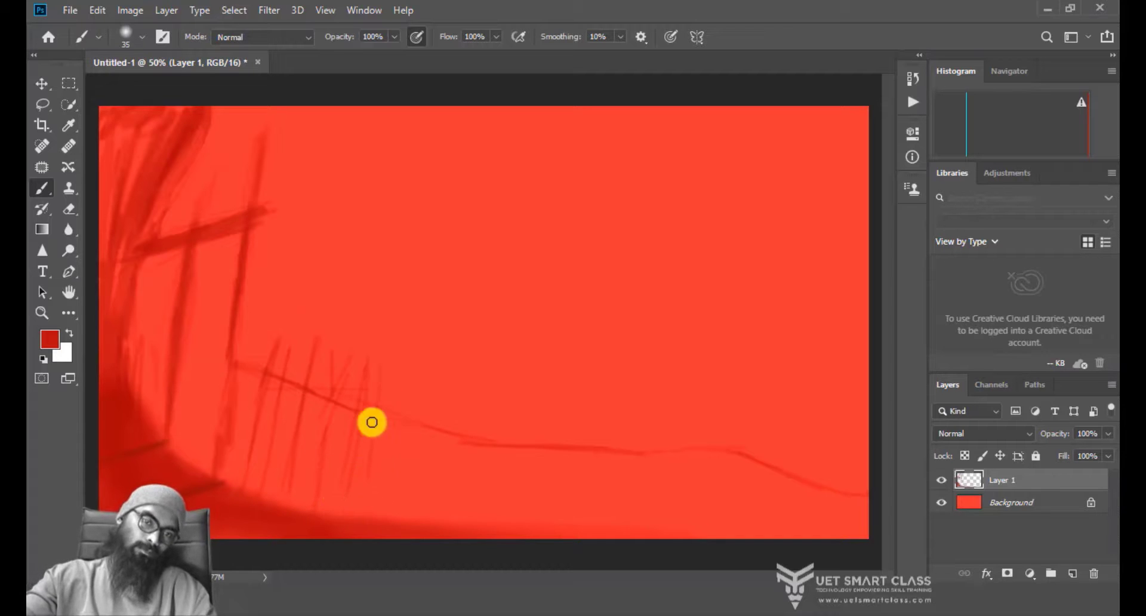
pyautogui.moveTo(372, 422); pyautogui.dragTo(373, 511)
pyautogui.moveTo(412, 362); pyautogui.dragTo(409, 517)
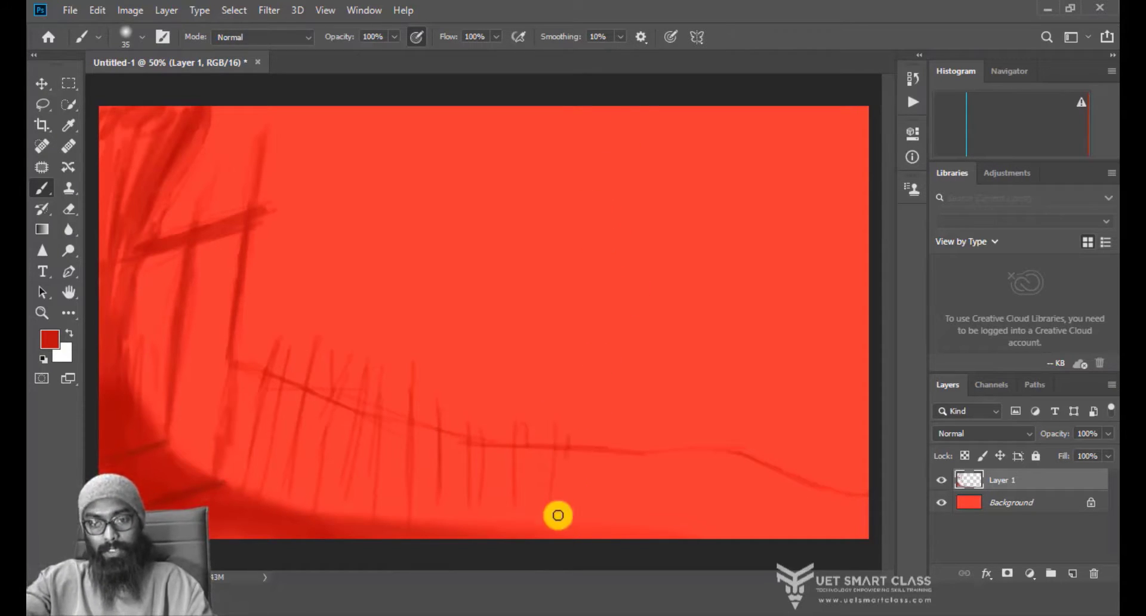
pyautogui.moveTo(580, 507)
pyautogui.mouseDown()
pyautogui.moveTo(598, 432)
pyautogui.moveTo(606, 507)
pyautogui.moveTo(636, 415)
pyautogui.moveTo(685, 526)
pyautogui.mouseUp()
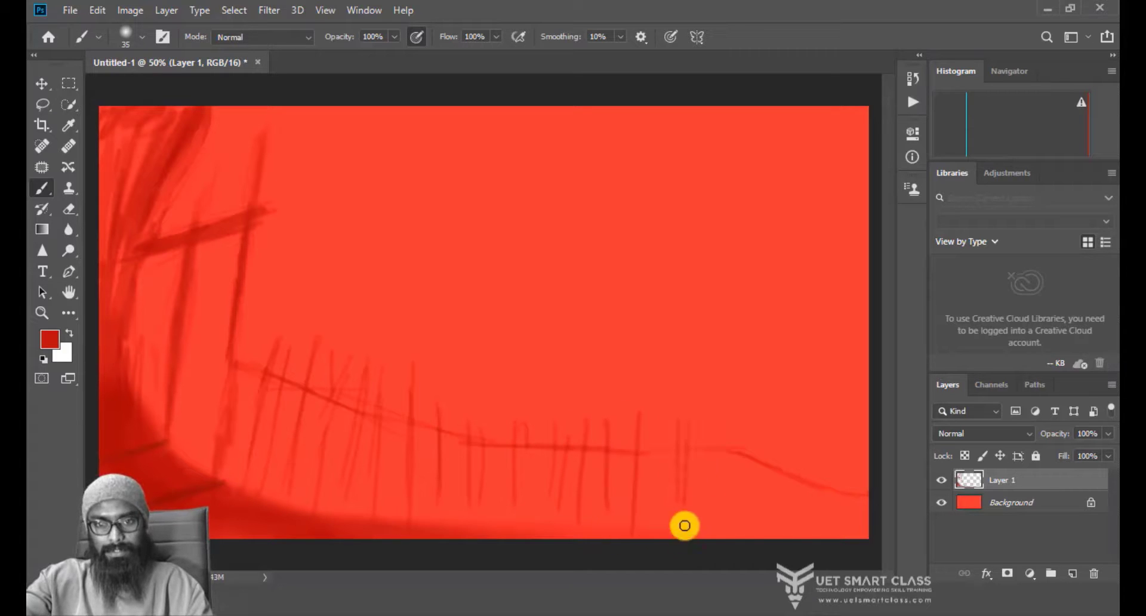
pyautogui.moveTo(721, 448)
pyautogui.mouseDown()
pyautogui.moveTo(724, 513)
pyautogui.moveTo(766, 525)
pyautogui.mouseUp()
pyautogui.moveTo(735, 477); pyautogui.dragTo(735, 536)
pyautogui.moveTo(767, 455); pyautogui.dragTo(781, 528)
pyautogui.moveTo(794, 453)
pyautogui.mouseDown()
pyautogui.moveTo(796, 497)
pyautogui.moveTo(816, 524)
pyautogui.mouseUp()
pyautogui.moveTo(831, 469); pyautogui.dragTo(835, 519)
pyautogui.moveTo(844, 465); pyautogui.dragTo(850, 527)
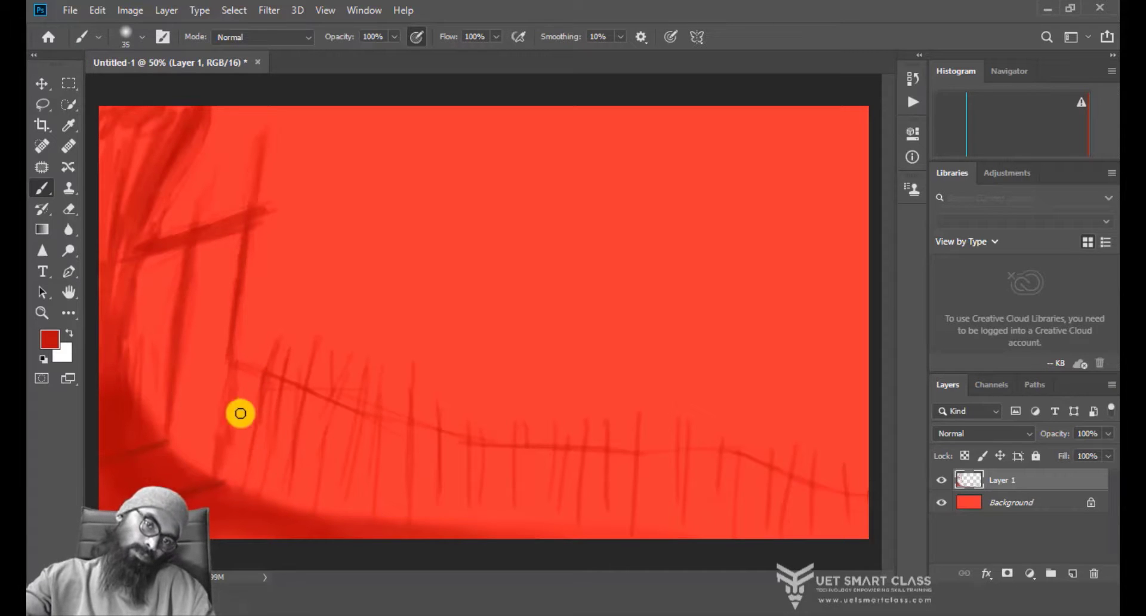
# Step: Paint the fence's lower rail out to the canvas's right edge, and shade the ground beneath it with a sampled darker red
pyautogui.moveTo(261, 452); pyautogui.dragTo(304, 453)
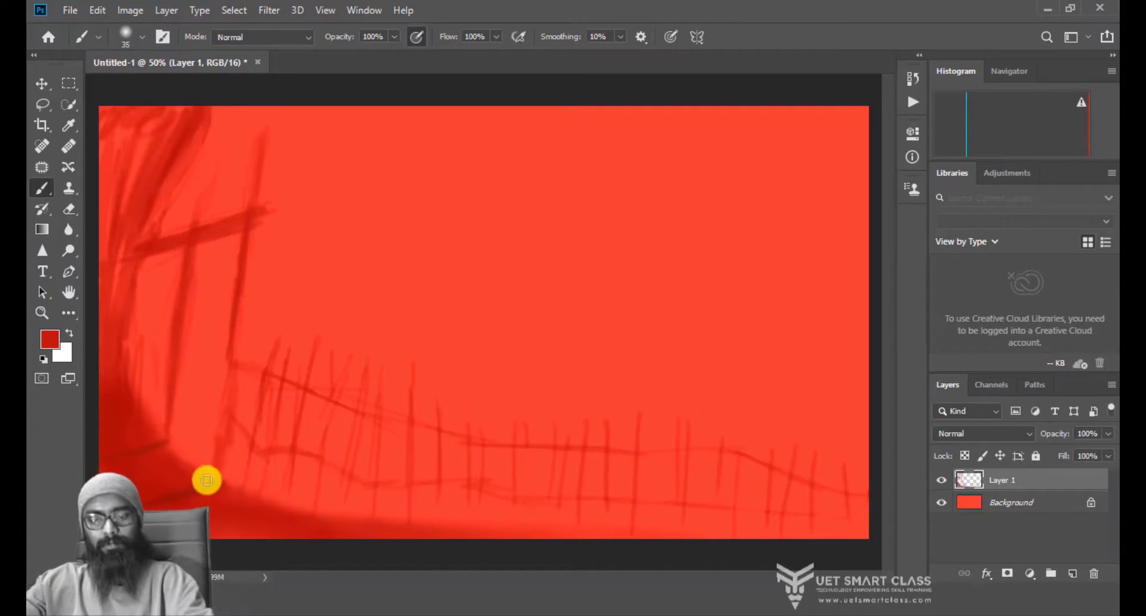
pyautogui.press('i')
pyautogui.moveTo(191, 487)
pyautogui.mouseDown()
pyautogui.moveTo(177, 489)
pyautogui.moveTo(230, 483)
pyautogui.mouseUp()
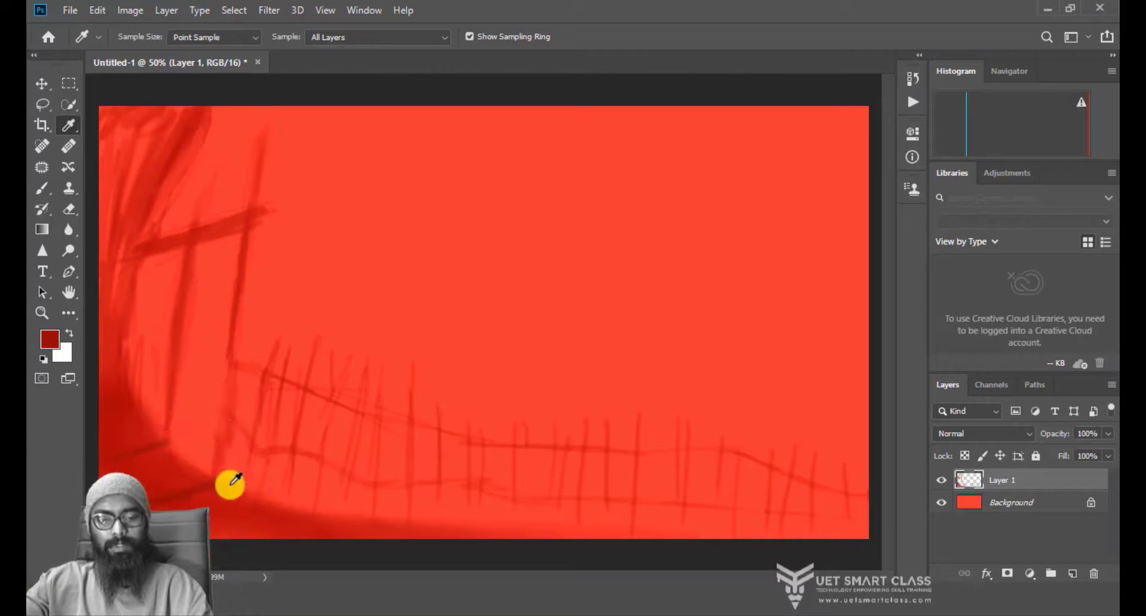
pyautogui.press('b')
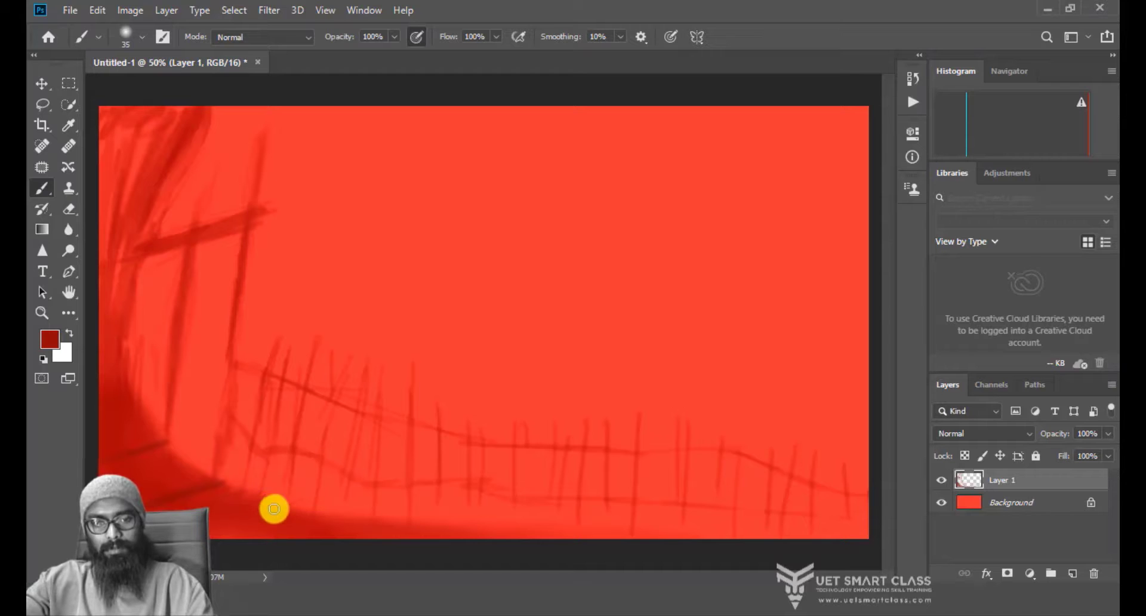
pyautogui.moveTo(251, 515)
pyautogui.mouseDown()
pyautogui.moveTo(336, 521)
pyautogui.moveTo(265, 539)
pyautogui.moveTo(366, 512)
pyautogui.moveTo(375, 519)
pyautogui.moveTo(340, 534)
pyautogui.moveTo(417, 520)
pyautogui.moveTo(387, 535)
pyautogui.moveTo(456, 533)
pyautogui.moveTo(428, 523)
pyautogui.moveTo(514, 525)
pyautogui.moveTo(499, 527)
pyautogui.moveTo(512, 533)
pyautogui.moveTo(461, 522)
pyautogui.moveTo(471, 505)
pyautogui.moveTo(434, 539)
pyautogui.moveTo(485, 509)
pyautogui.mouseUp()
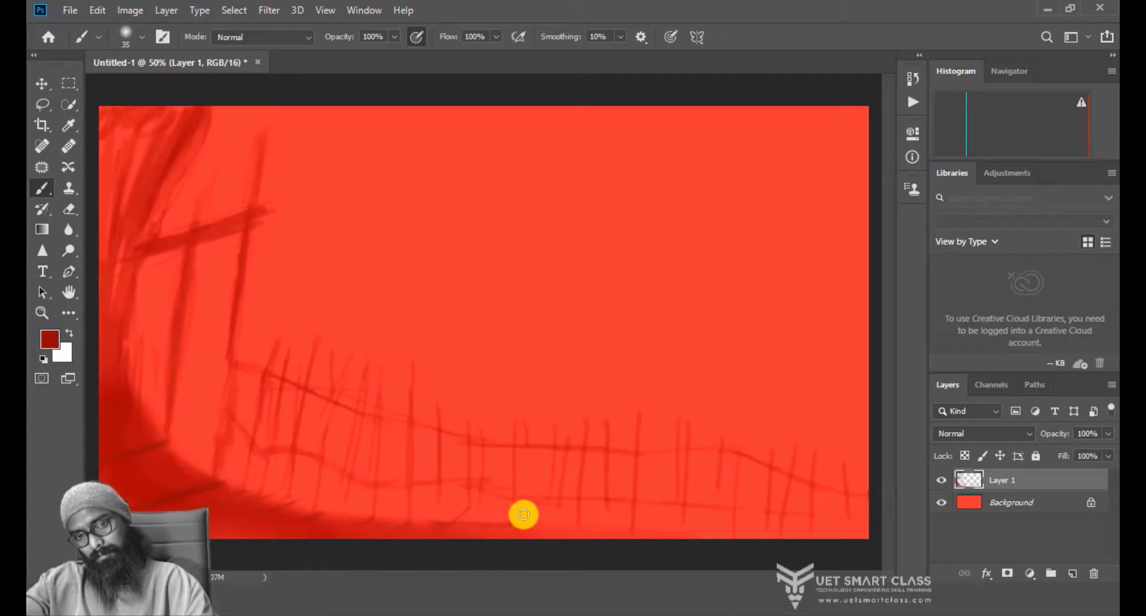
pyautogui.moveTo(525, 540)
pyautogui.mouseDown()
pyautogui.moveTo(559, 522)
pyautogui.moveTo(533, 554)
pyautogui.moveTo(615, 514)
pyautogui.moveTo(588, 551)
pyautogui.moveTo(615, 519)
pyautogui.moveTo(611, 565)
pyautogui.moveTo(661, 549)
pyautogui.mouseUp()
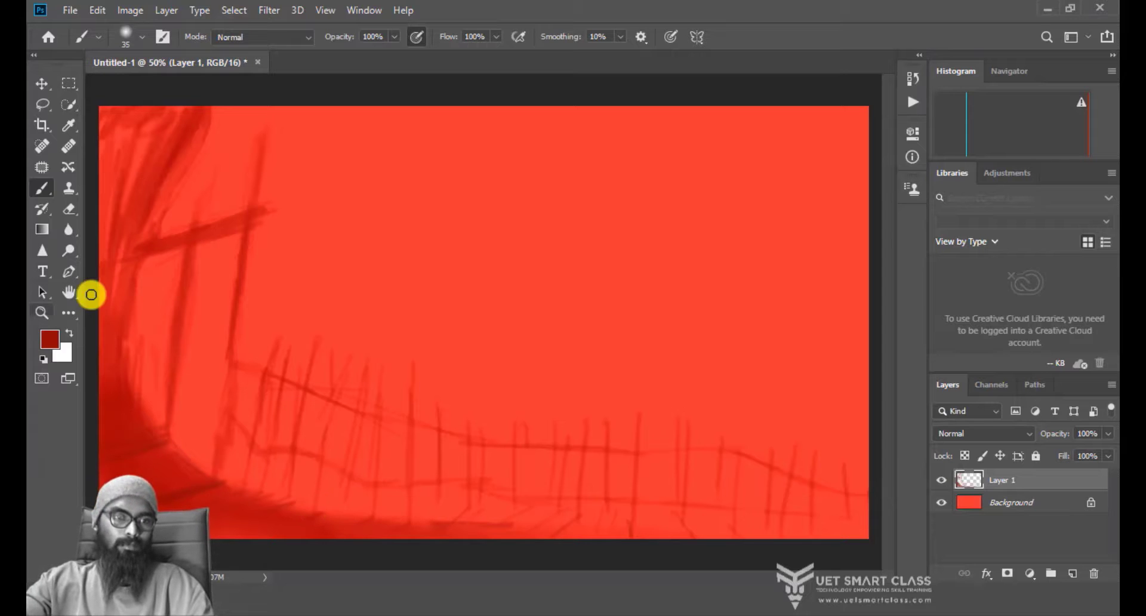
# Step: Set the foreground to dark red 750303 and paint short grass-like strokes around the bases of the two posts
pyautogui.click(50, 339)
pyautogui.click(560, 221)
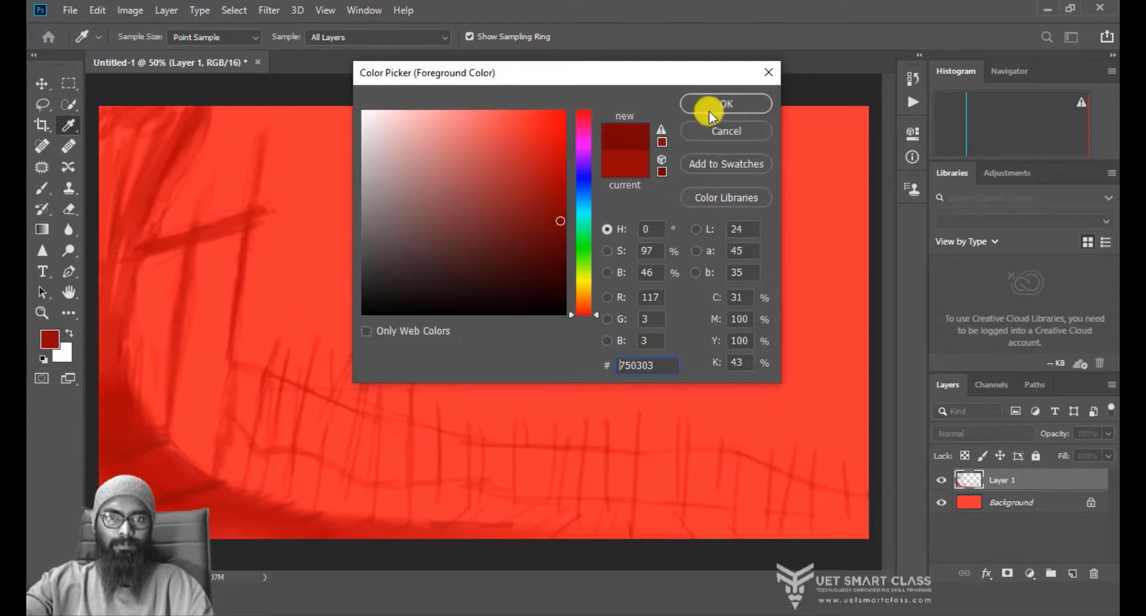
pyautogui.click(711, 110)
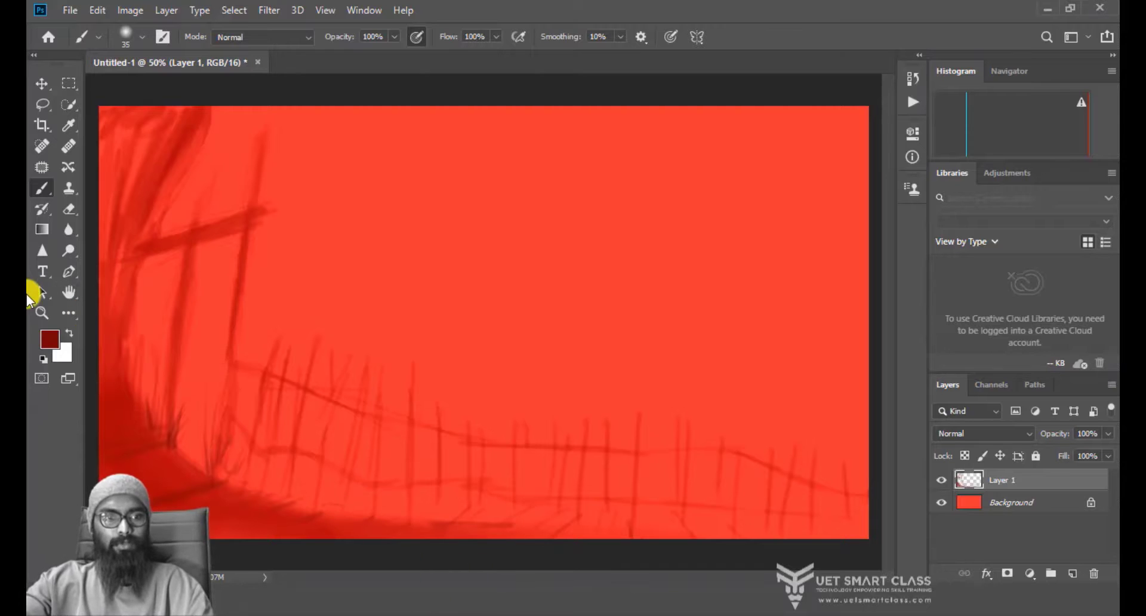
# Step: Set the foreground to a light red and, with a 400 px brush, paint a soft glow in the canvas's upper-right corner
pyautogui.click(58, 341)
pyautogui.moveTo(545, 209); pyautogui.dragTo(496, 95)
pyautogui.click(726, 104)
pyautogui.press('b')
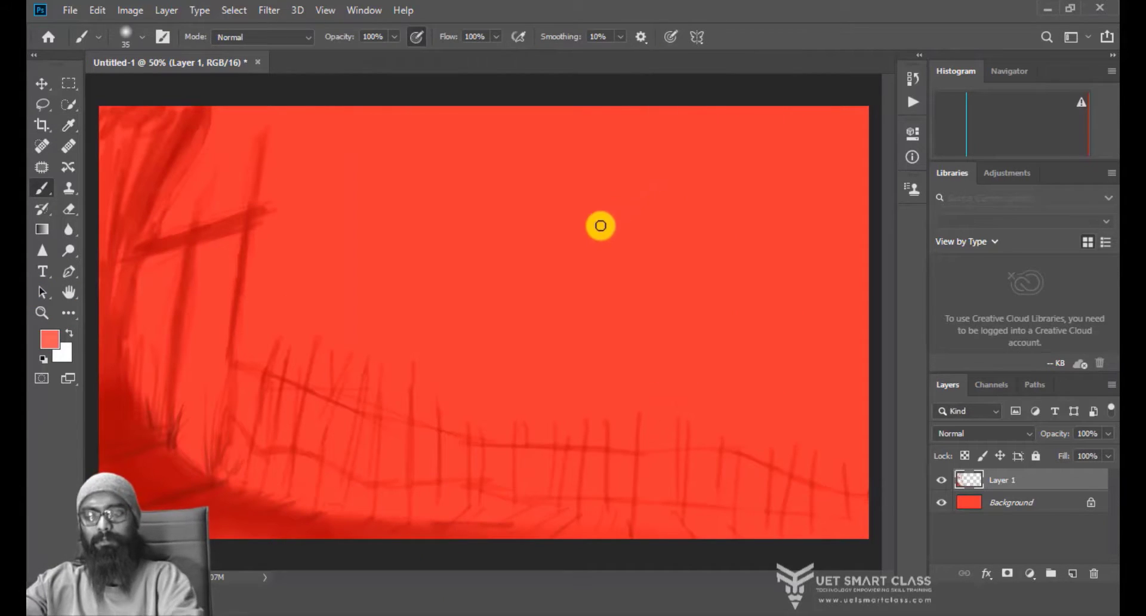
pyautogui.press(']')
pyautogui.press(']')
pyautogui.press(']')
pyautogui.press(']')
pyautogui.press(']')
pyautogui.press(']')
pyautogui.press(']')
pyautogui.press(']')
pyautogui.press(']')
pyautogui.press(']')
pyautogui.press(']')
pyautogui.press(']')
pyautogui.press(']')
pyautogui.press(']')
pyautogui.press(']')
pyautogui.press('[')
pyautogui.press('[')
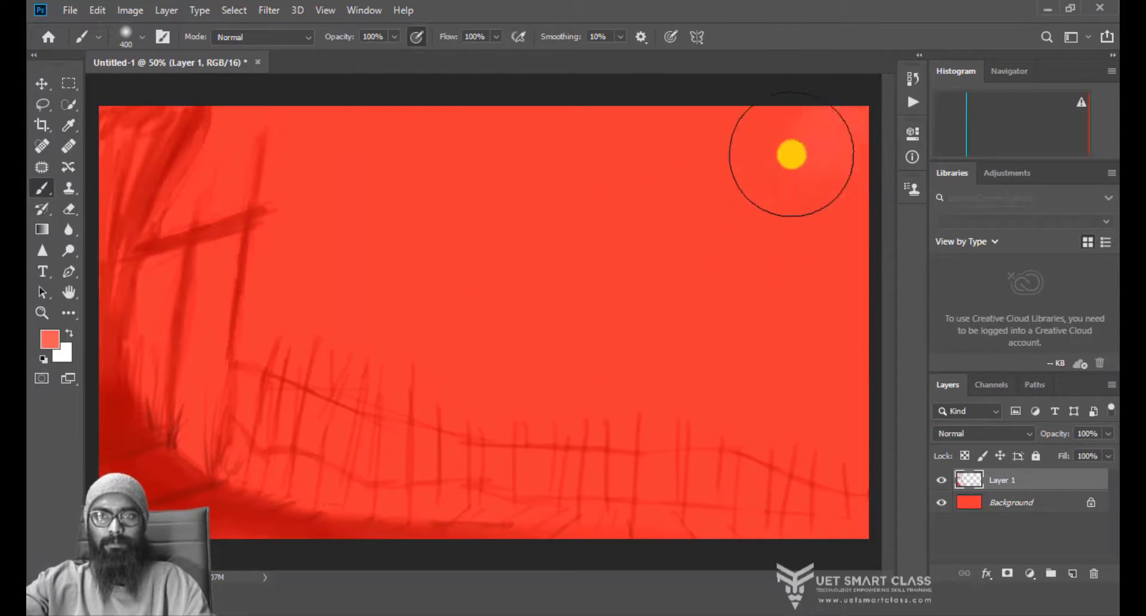
pyautogui.moveTo(853, 148)
pyautogui.mouseDown()
pyautogui.moveTo(864, 115)
pyautogui.moveTo(832, 118)
pyautogui.moveTo(800, 161)
pyautogui.moveTo(819, 168)
pyautogui.moveTo(847, 140)
pyautogui.moveTo(792, 191)
pyautogui.moveTo(851, 138)
pyautogui.moveTo(834, 126)
pyautogui.moveTo(855, 146)
pyautogui.moveTo(827, 146)
pyautogui.moveTo(833, 167)
pyautogui.moveTo(853, 149)
pyautogui.mouseUp()
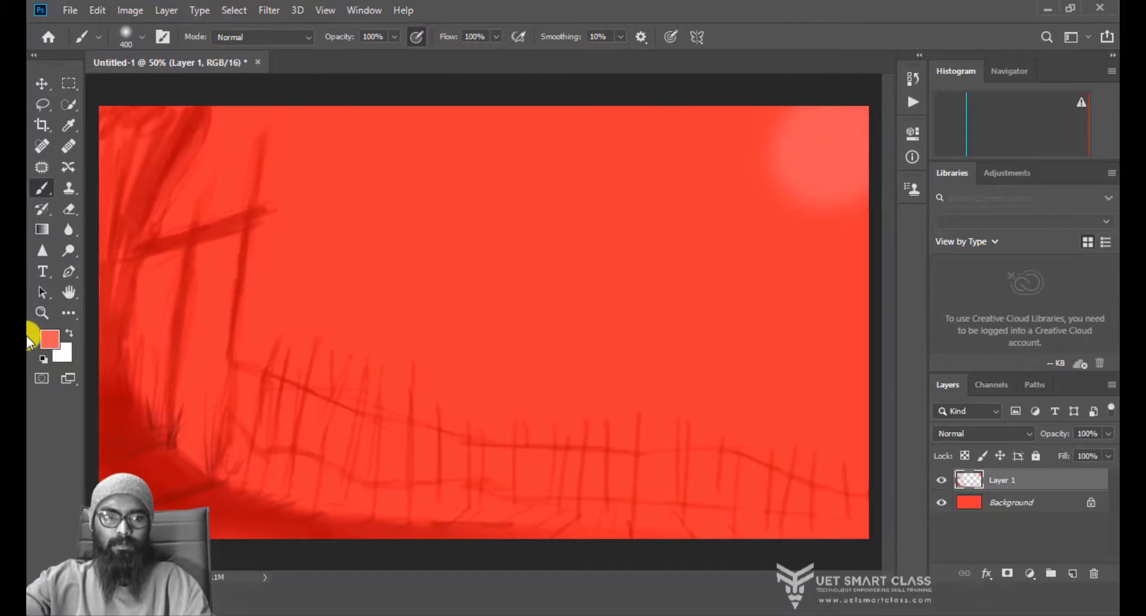
# Step: Set the foreground to pink ff9494 and paint over the corner glow, widening it into a lighter sun shape
pyautogui.click(54, 340)
pyautogui.click(400, 111)
pyautogui.click(448, 111)
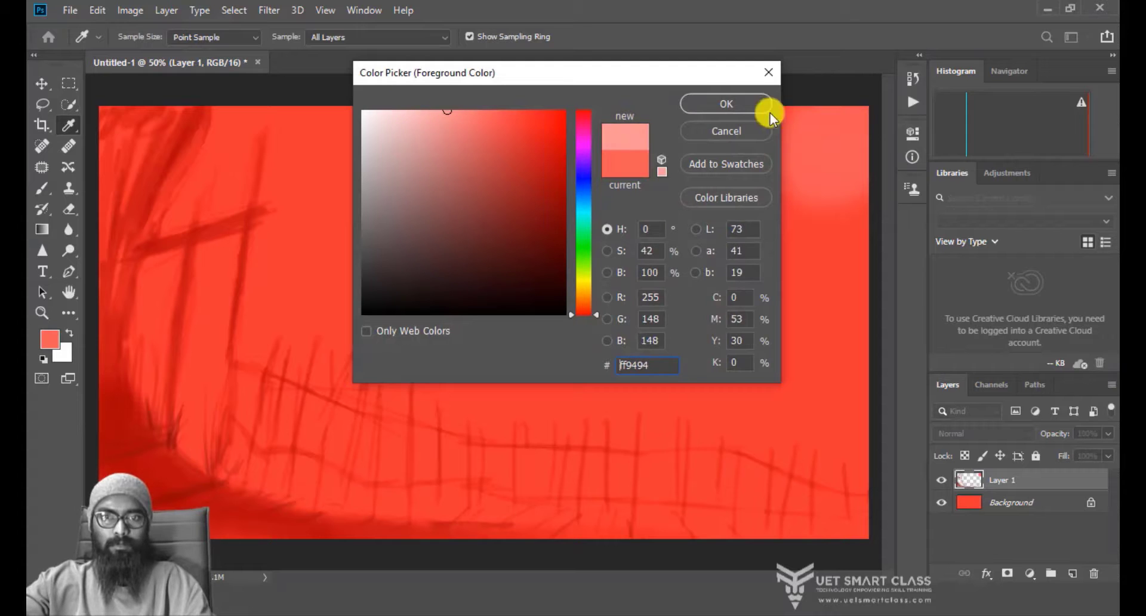
pyautogui.click(725, 104)
pyautogui.moveTo(824, 151)
pyautogui.mouseDown()
pyautogui.moveTo(852, 141)
pyautogui.moveTo(847, 116)
pyautogui.moveTo(813, 121)
pyautogui.moveTo(766, 161)
pyautogui.moveTo(818, 196)
pyautogui.moveTo(844, 189)
pyautogui.moveTo(867, 157)
pyautogui.moveTo(867, 117)
pyautogui.moveTo(805, 131)
pyautogui.moveTo(763, 194)
pyautogui.moveTo(789, 179)
pyautogui.moveTo(829, 192)
pyautogui.moveTo(898, 154)
pyautogui.moveTo(840, 110)
pyautogui.mouseUp()
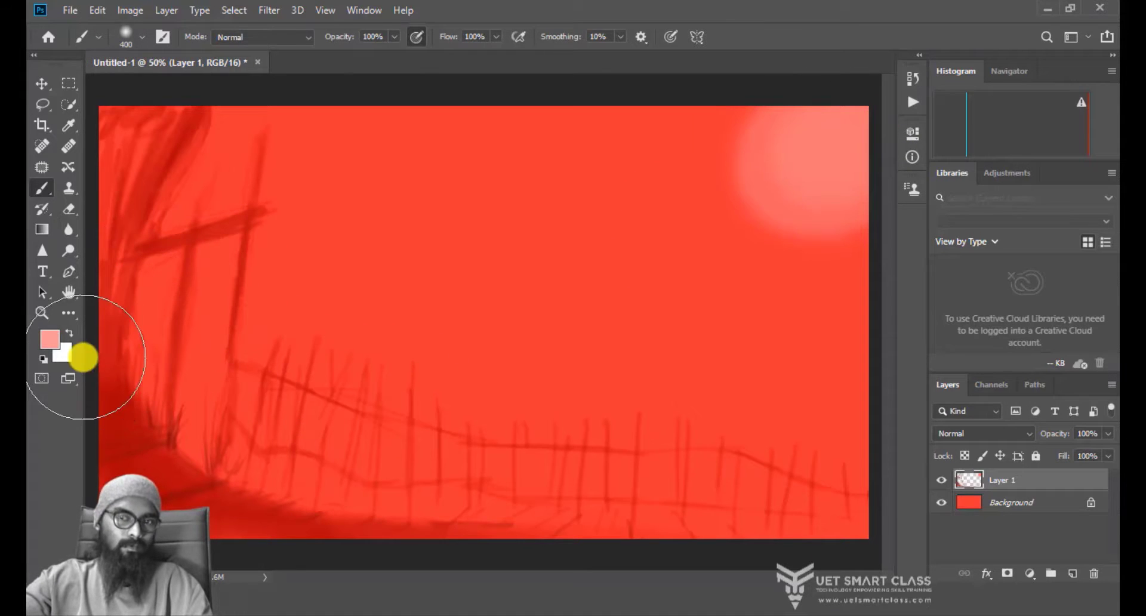
# Step: Set the foreground to pale pink ffd9d9 and paint a lighter inner disc inside the sun glow
pyautogui.click(49, 340)
pyautogui.click(391, 99)
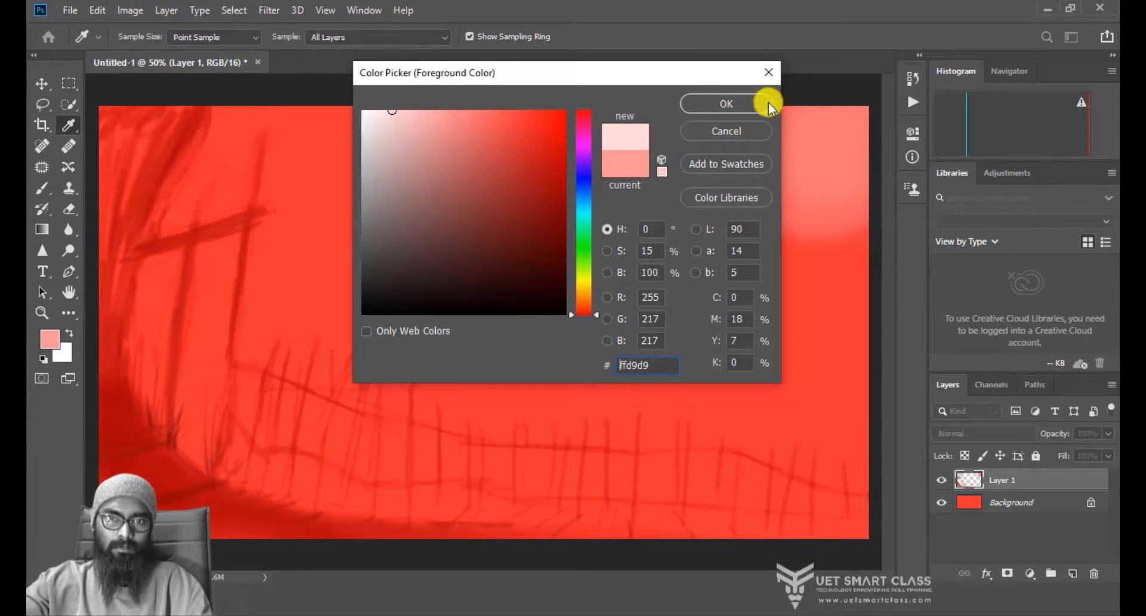
pyautogui.click(767, 103)
pyautogui.moveTo(824, 139)
pyautogui.mouseDown()
pyautogui.moveTo(853, 135)
pyautogui.moveTo(824, 117)
pyautogui.moveTo(815, 145)
pyautogui.moveTo(849, 162)
pyautogui.moveTo(902, 154)
pyautogui.moveTo(909, 115)
pyautogui.moveTo(821, 100)
pyautogui.moveTo(824, 111)
pyautogui.moveTo(775, 145)
pyautogui.moveTo(801, 172)
pyautogui.moveTo(802, 196)
pyautogui.moveTo(854, 191)
pyautogui.mouseUp()
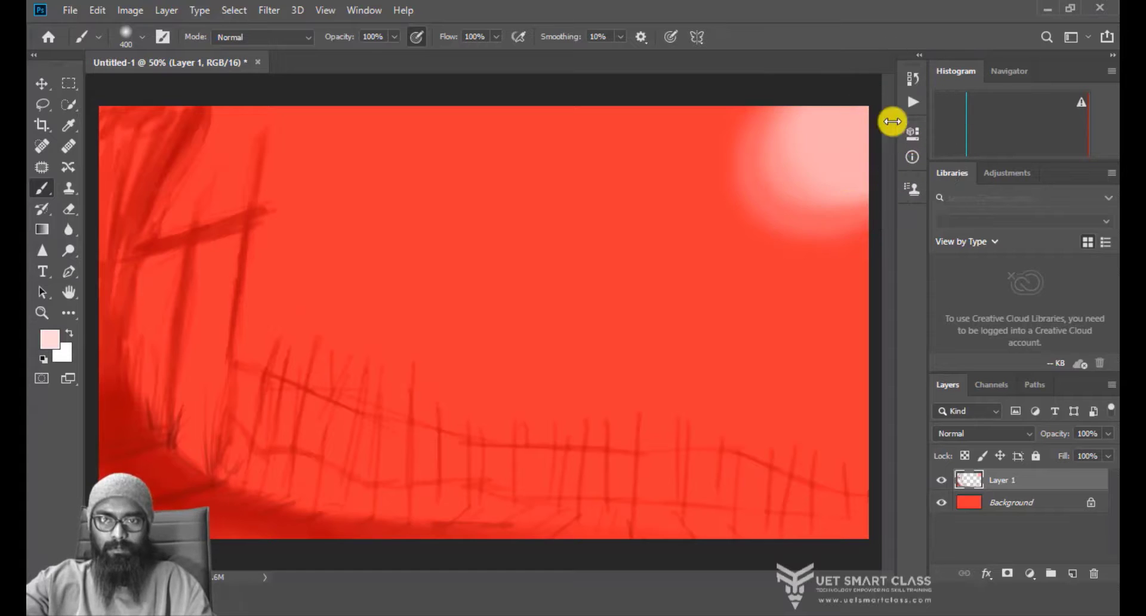
pyautogui.moveTo(890, 120); pyautogui.dragTo(864, 122)
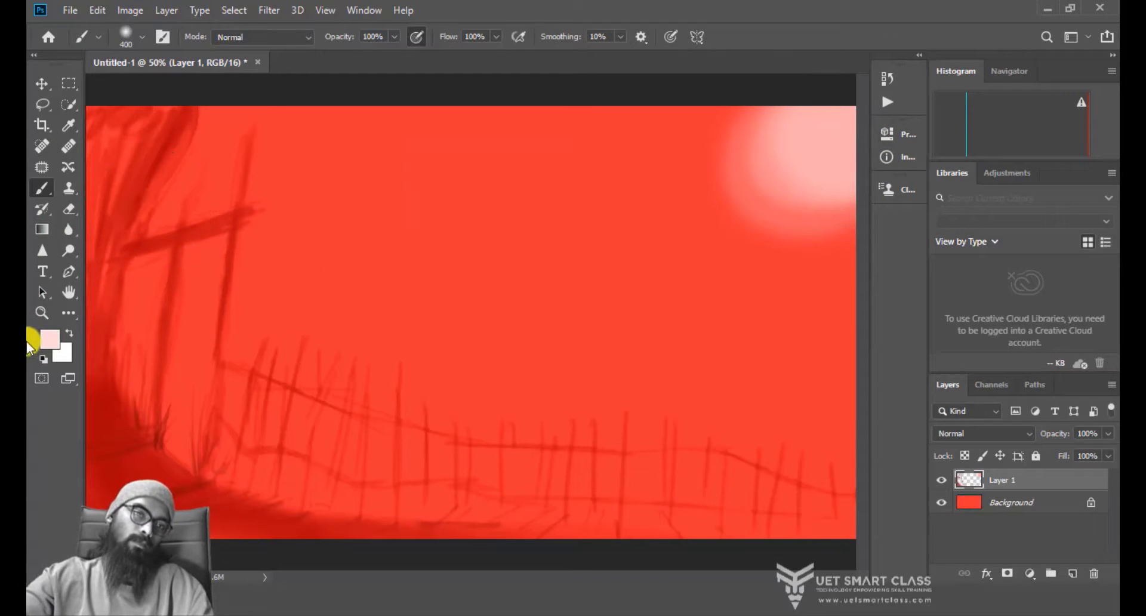
# Step: Set the foreground to near-white fff9f9 and paint a bright core at the centre of the sun
pyautogui.click(45, 339)
pyautogui.moveTo(365, 112); pyautogui.dragTo(366, 101)
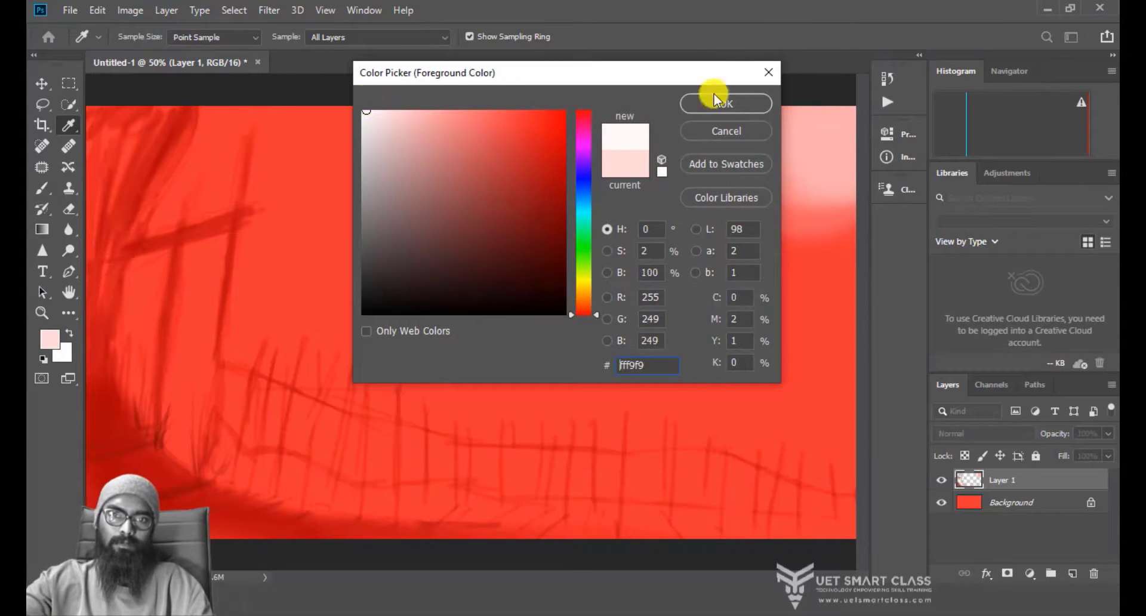
pyautogui.click(739, 101)
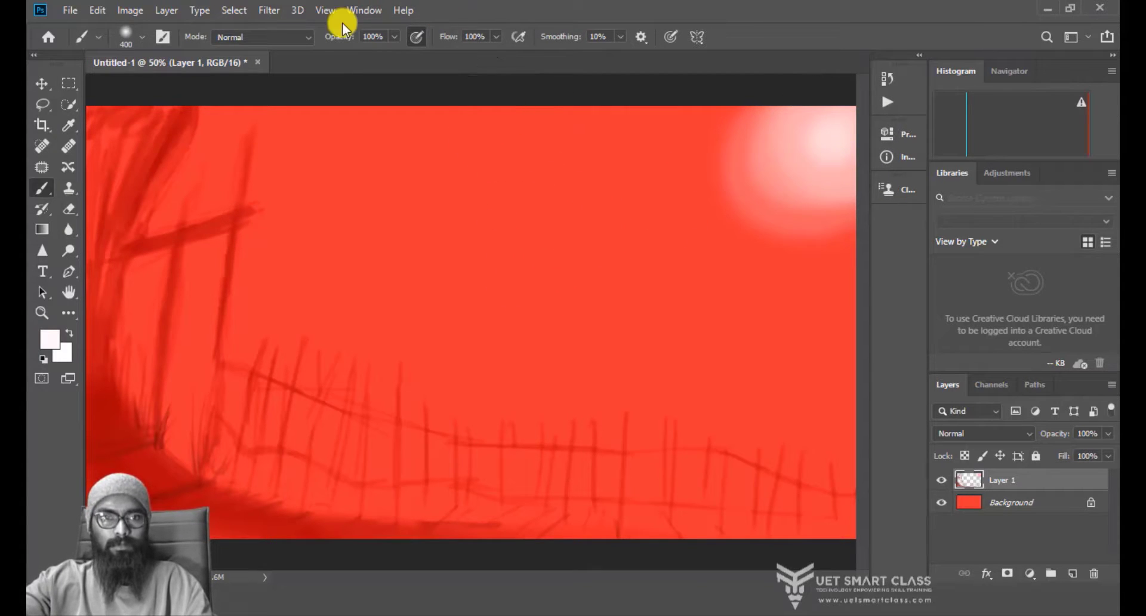
# Step: Lower the brush opacity to 8% and paint faint light rays from the sun diagonally across the sky toward the posts and fence
pyautogui.moveTo(340, 36); pyautogui.dragTo(287, 51)
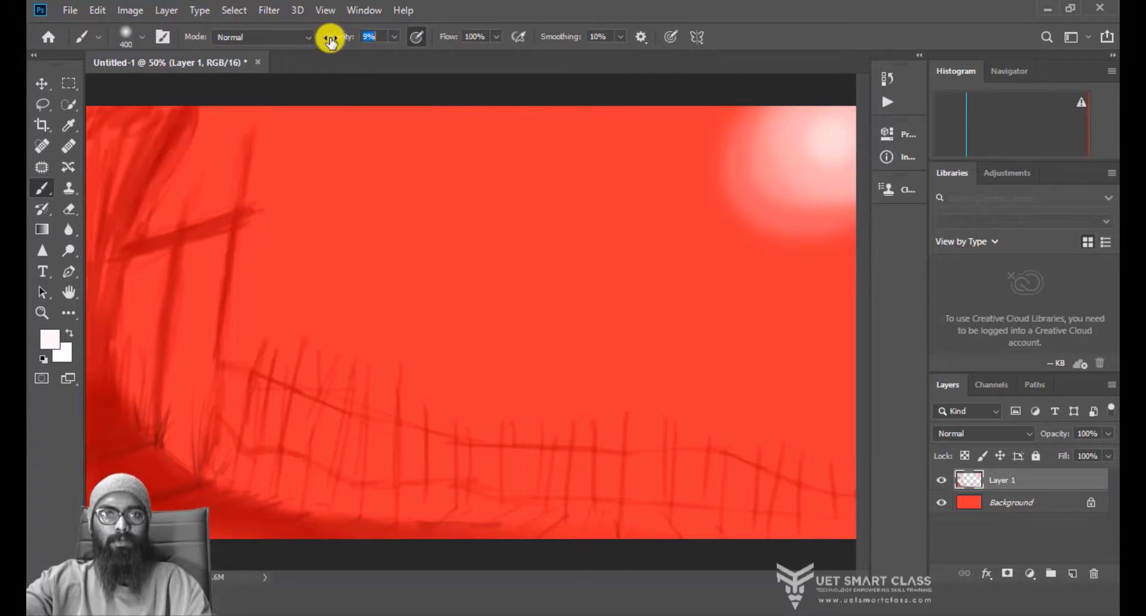
pyautogui.moveTo(331, 42); pyautogui.dragTo(329, 41)
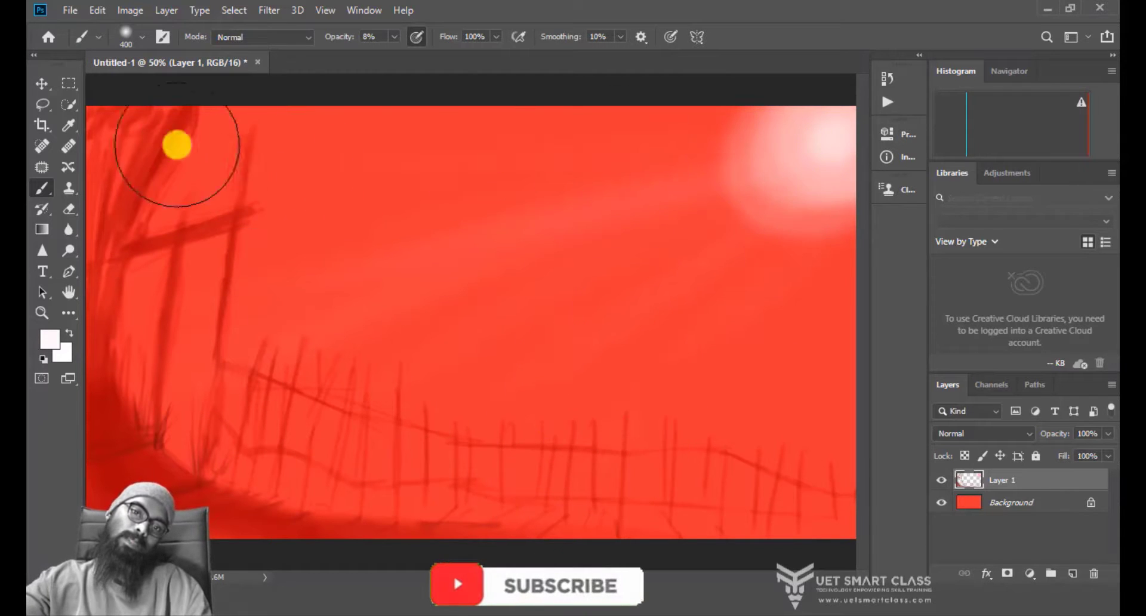
pyautogui.press('j')
pyautogui.click(635, 144)
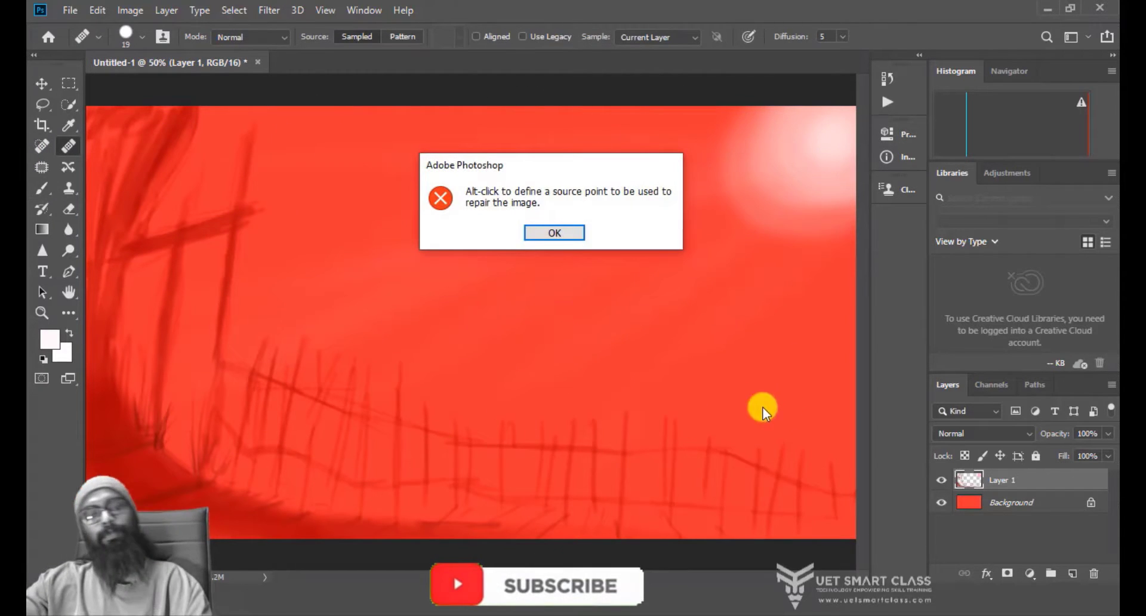
pyautogui.click(568, 235)
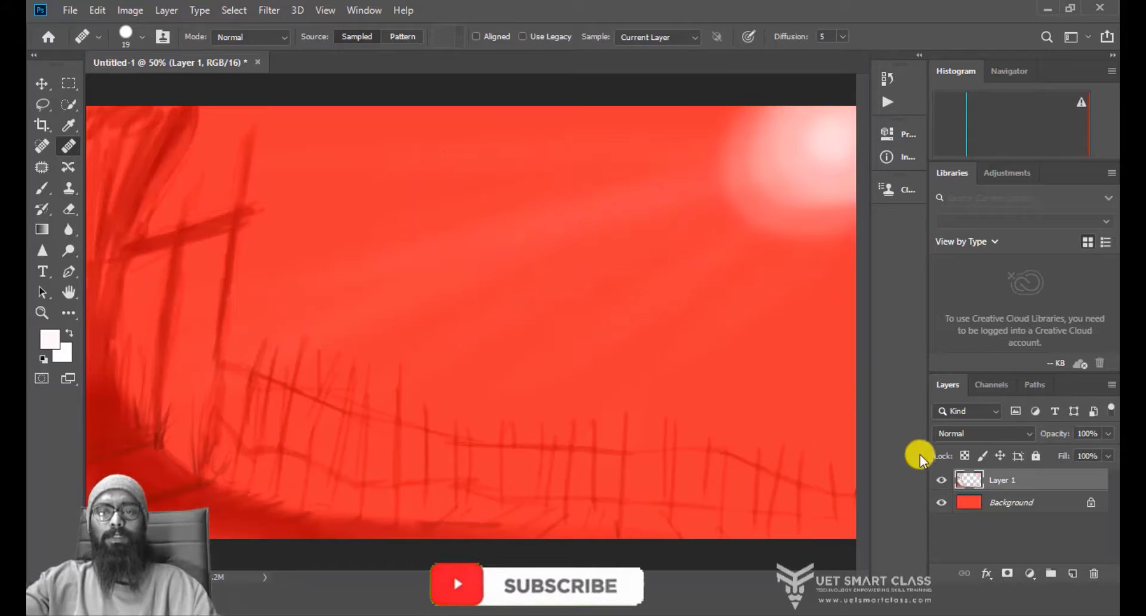
# Step: Compare the scene with Layer 1 hidden and shown, and preview the layer's blending modes, keeping Normal
pyautogui.click(942, 479)
pyautogui.click(941, 480)
pyautogui.click(983, 433)
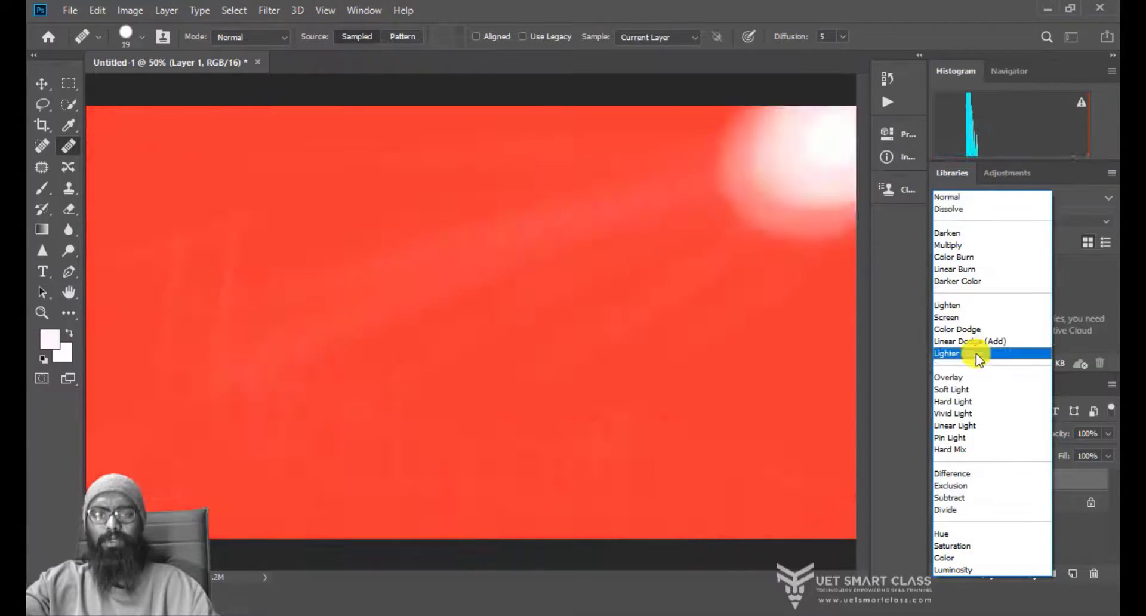
pyautogui.click(972, 197)
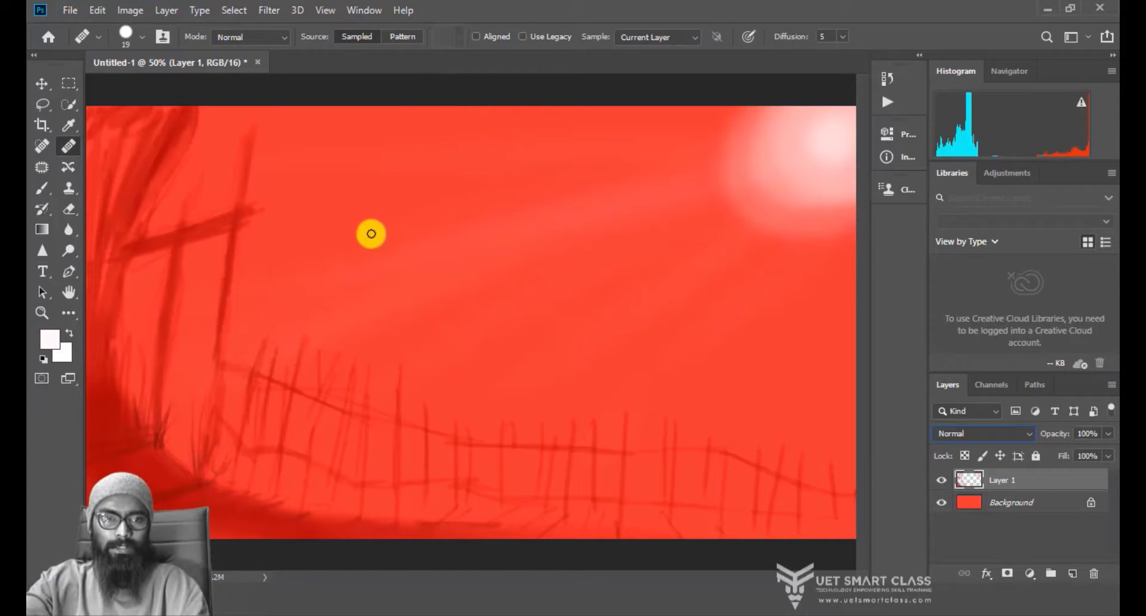
# Step: Return to the Brush tool and reduce the brush size to 15 px
pyautogui.click(425, 170)
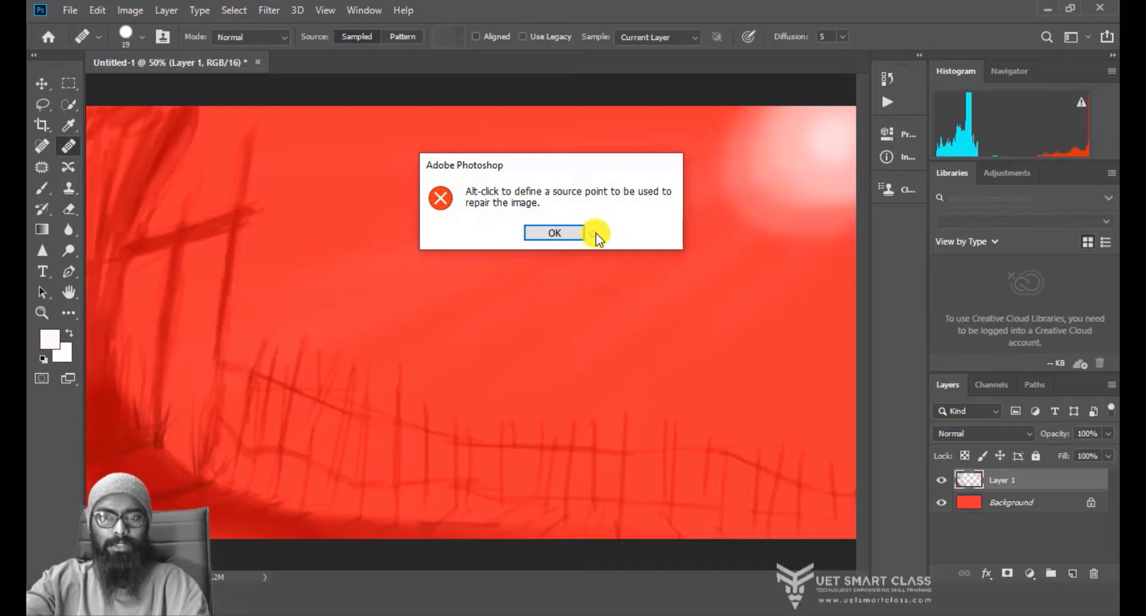
pyautogui.click(554, 233)
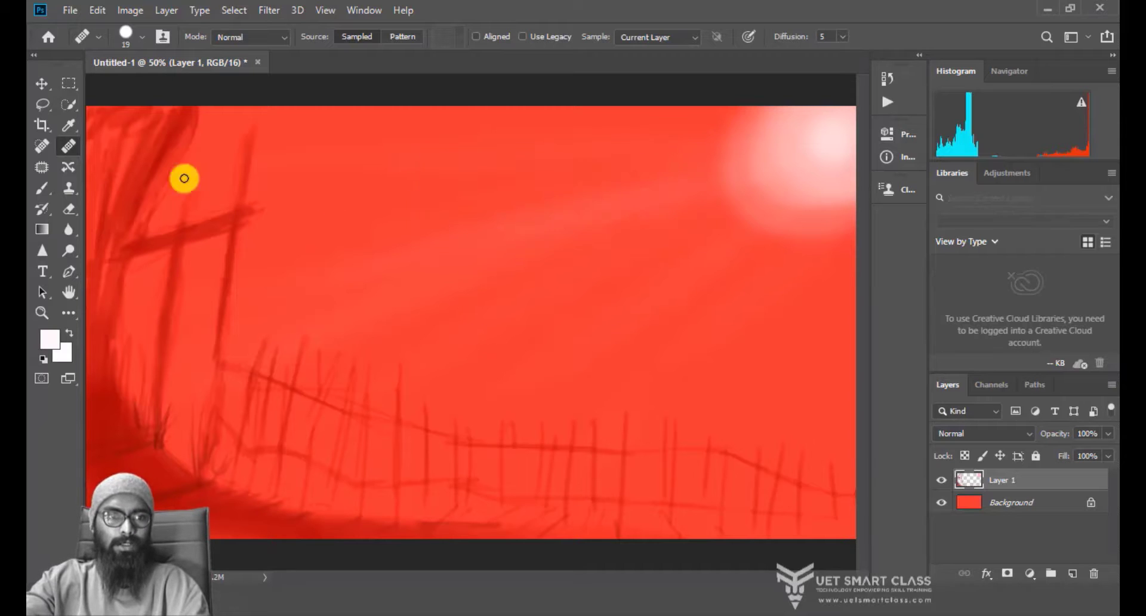
pyautogui.click(41, 188)
pyautogui.press('[')
pyautogui.press('[')
pyautogui.press('[')
pyautogui.press('[')
pyautogui.press('[')
pyautogui.press('[')
pyautogui.press('[')
pyautogui.press('[')
pyautogui.press('[')
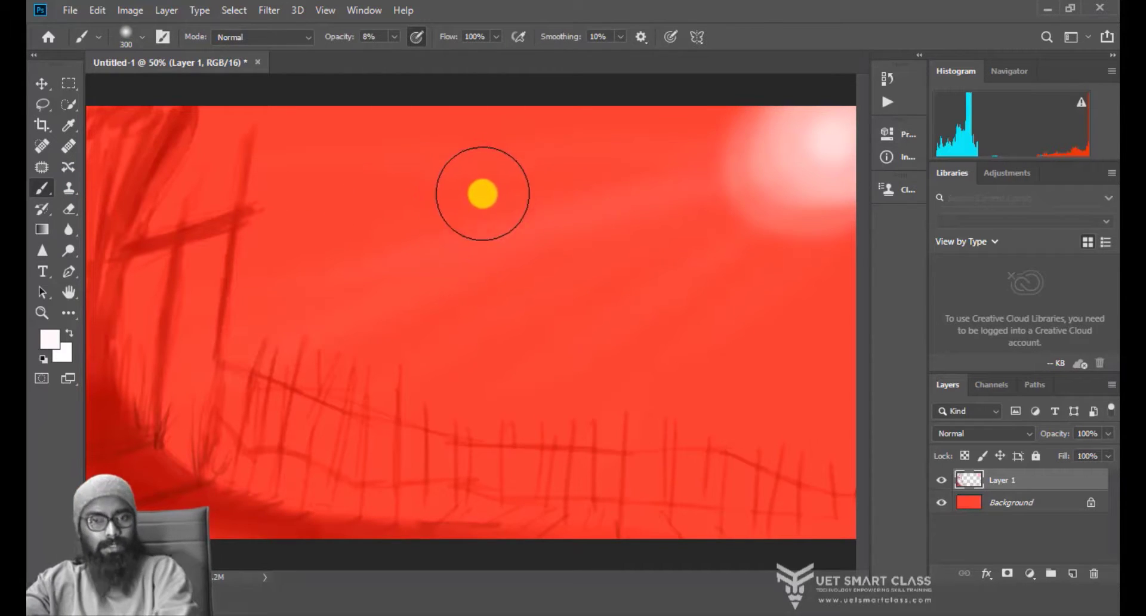
pyautogui.press(']')
pyautogui.press(']')
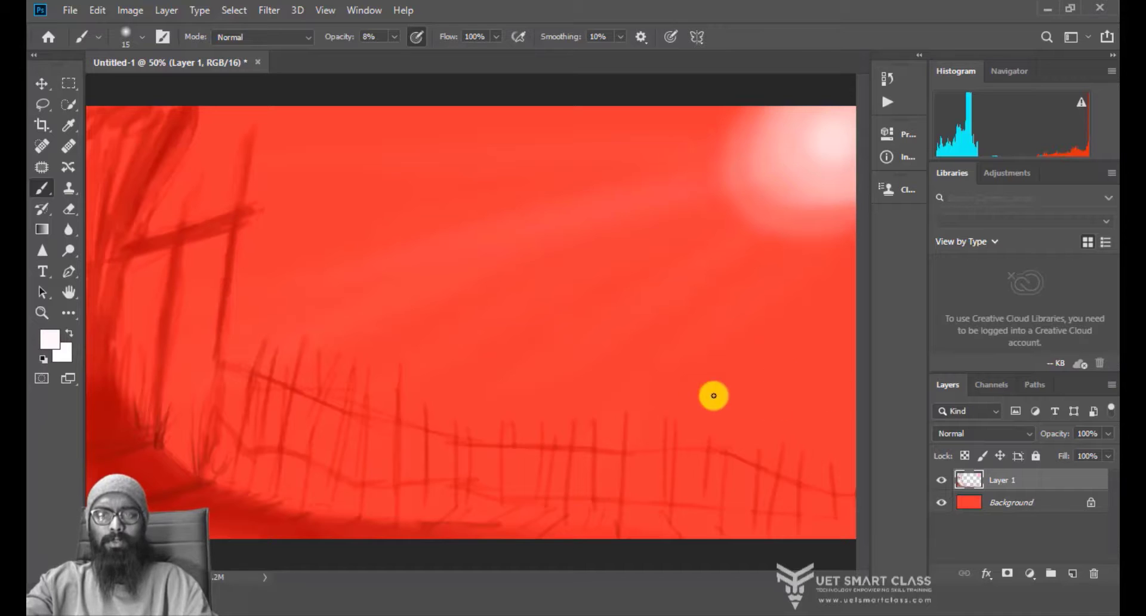
# Step: Preview the Dissolve blending mode on Layer 1, leaving the layer set to Normal
pyautogui.click(977, 435)
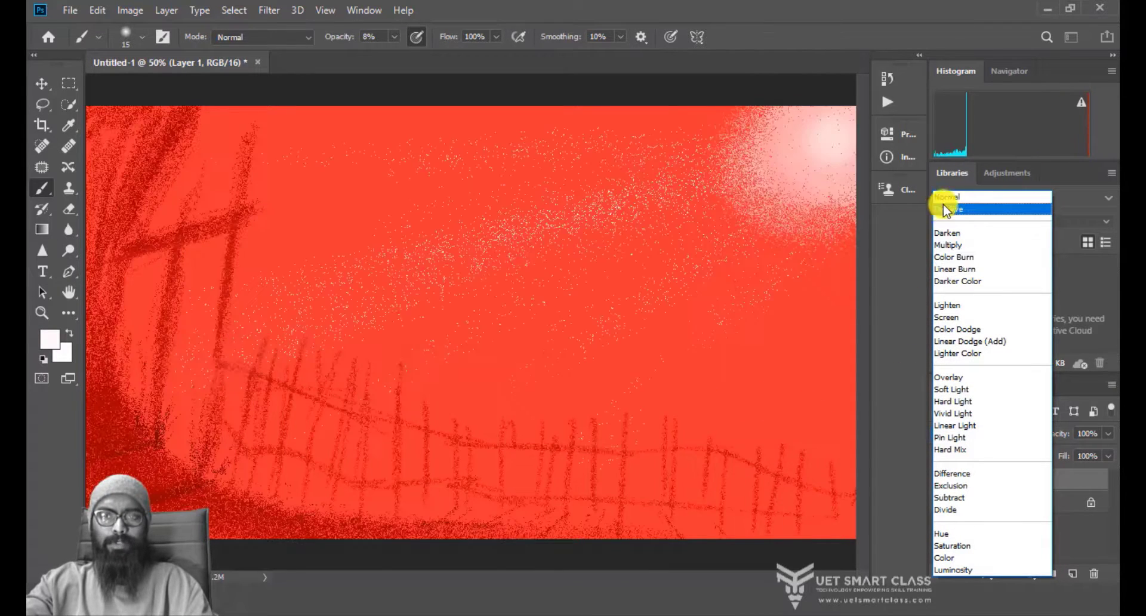
pyautogui.click(334, 217)
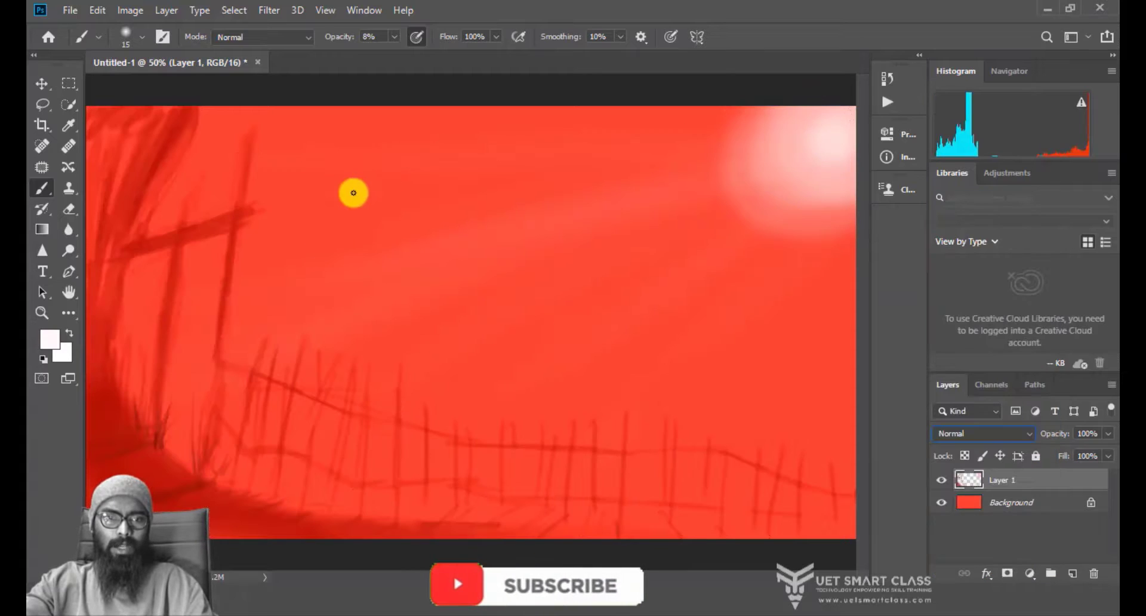